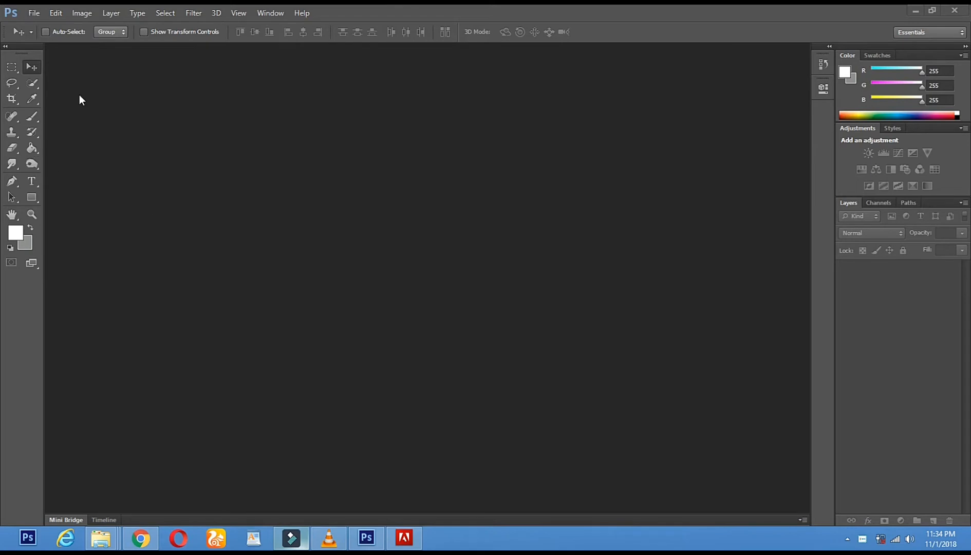
# - Open the kisspng-web-development-web-designing smartphone image from the Desktop
pyautogui.click(35, 16)
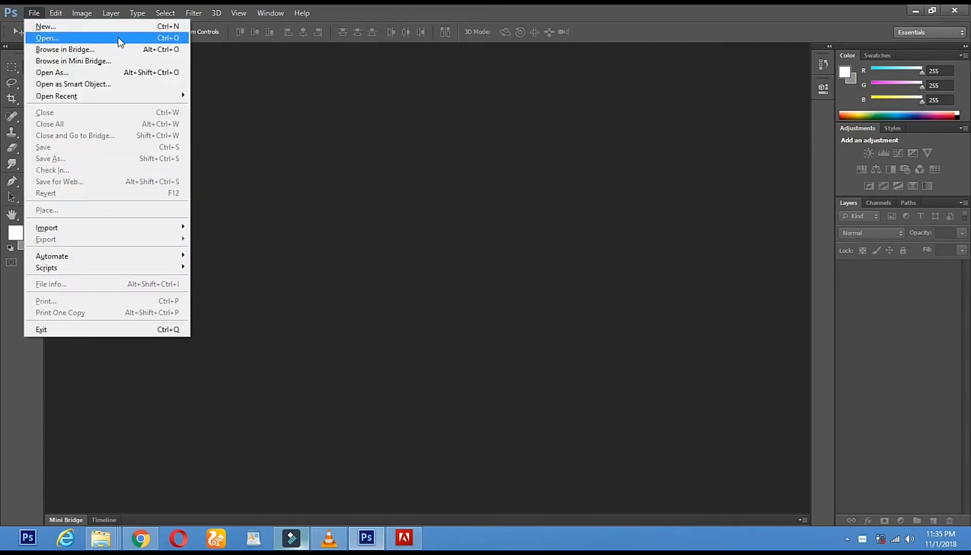
pyautogui.click(76, 42)
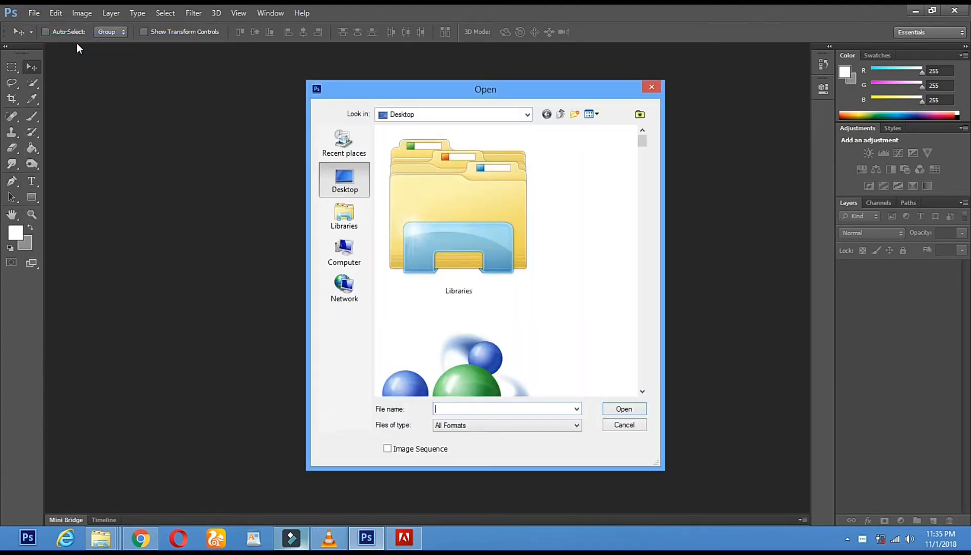
pyautogui.click(495, 237)
pyautogui.scroll(-3, 495, 237)
pyautogui.scroll(-8, 494, 236)
pyautogui.scroll(-10, 495, 235)
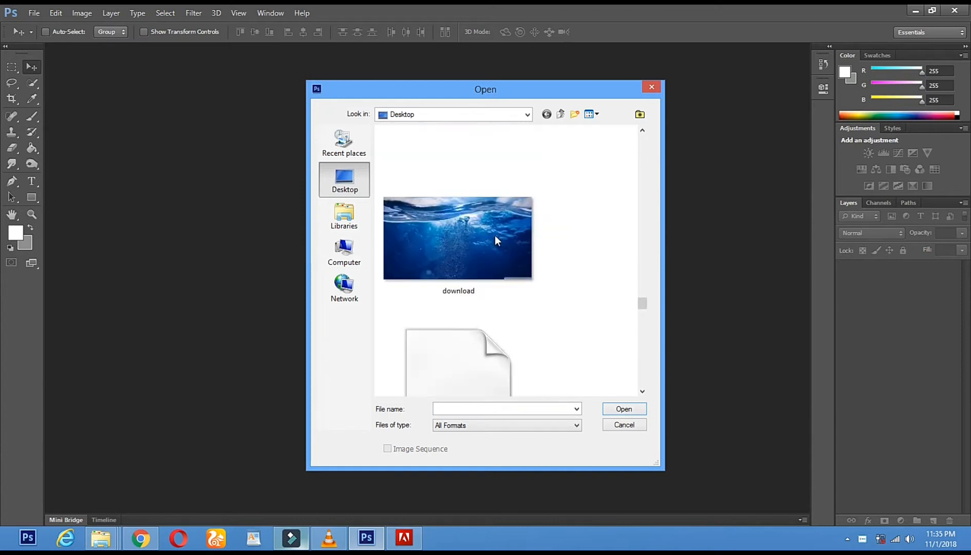
pyautogui.scroll(-10, 495, 239)
pyautogui.scroll(5, 496, 240)
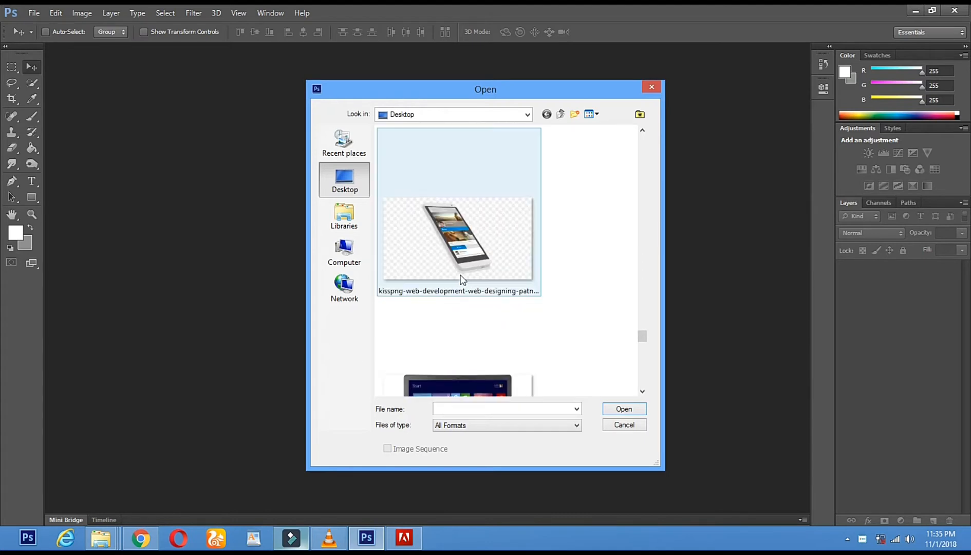
pyautogui.doubleClick(451, 255)
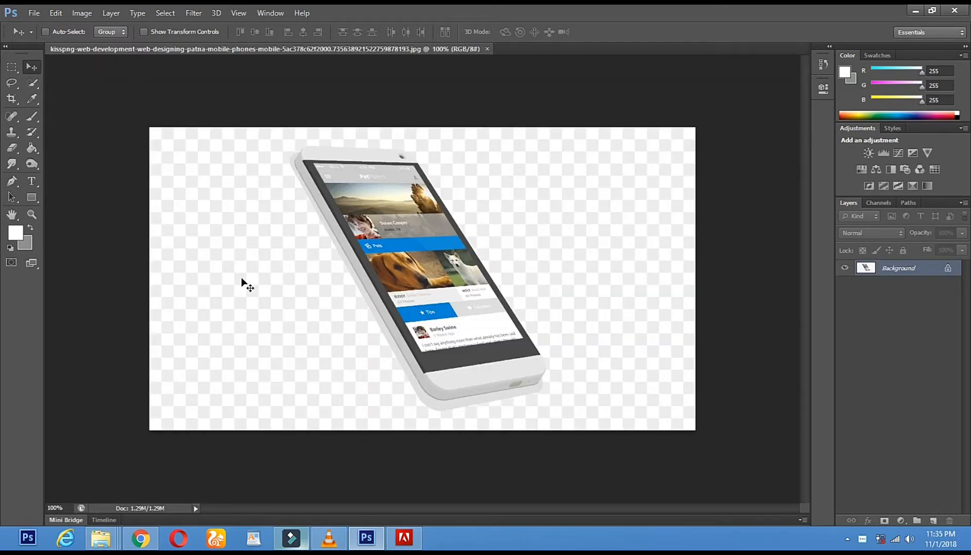
# - Open the gareth-bale-football-player image from the Desktop as a second document
pyautogui.click(31, 14)
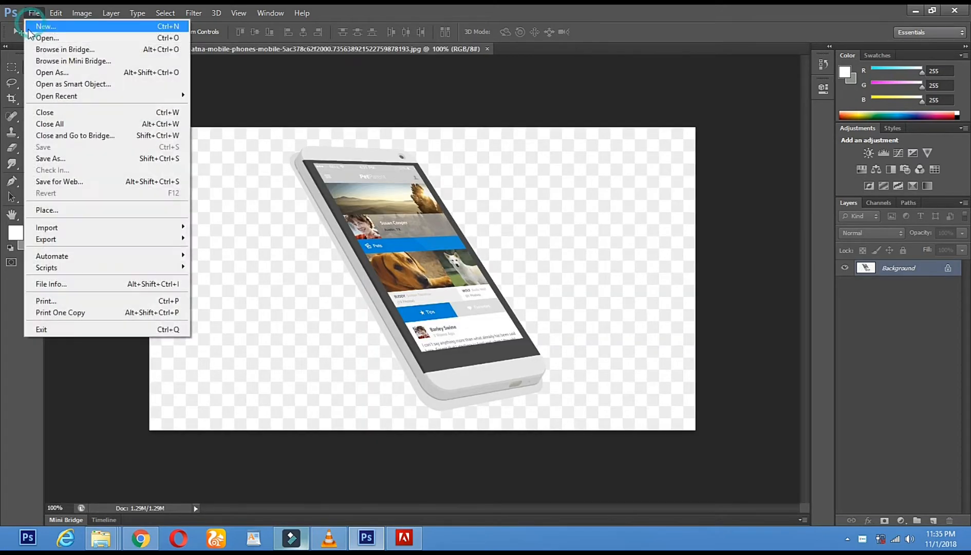
pyautogui.click(44, 39)
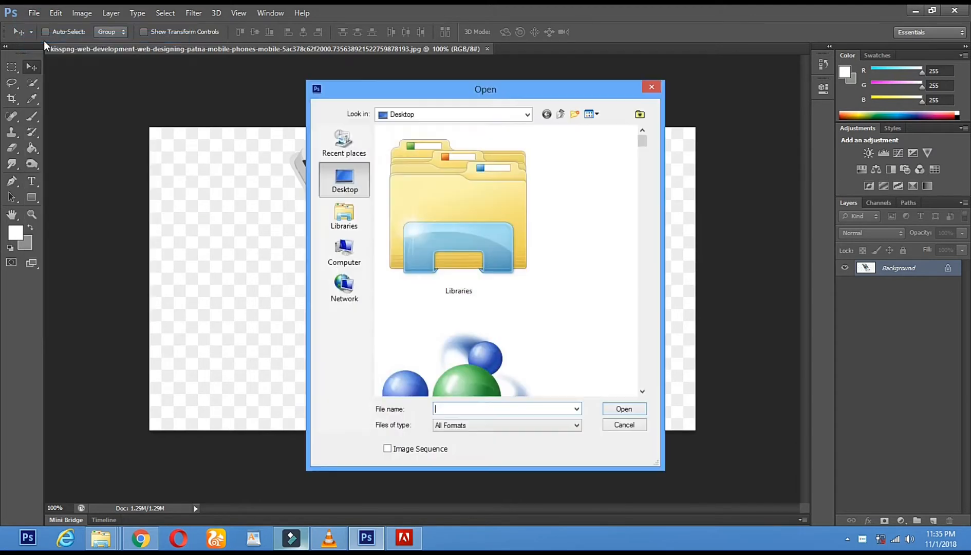
pyautogui.scroll(-3, 444, 212)
pyautogui.scroll(-8, 445, 213)
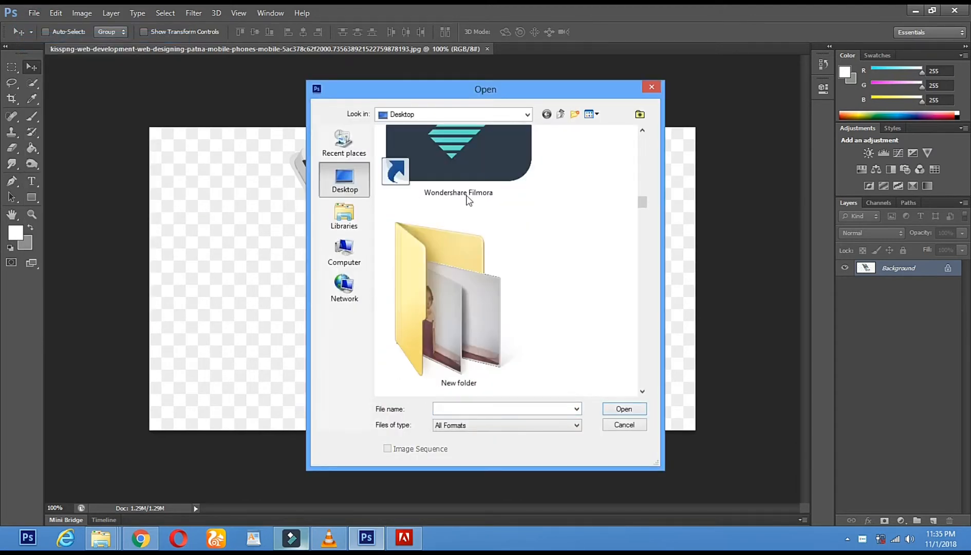
pyautogui.scroll(-10, 541, 224)
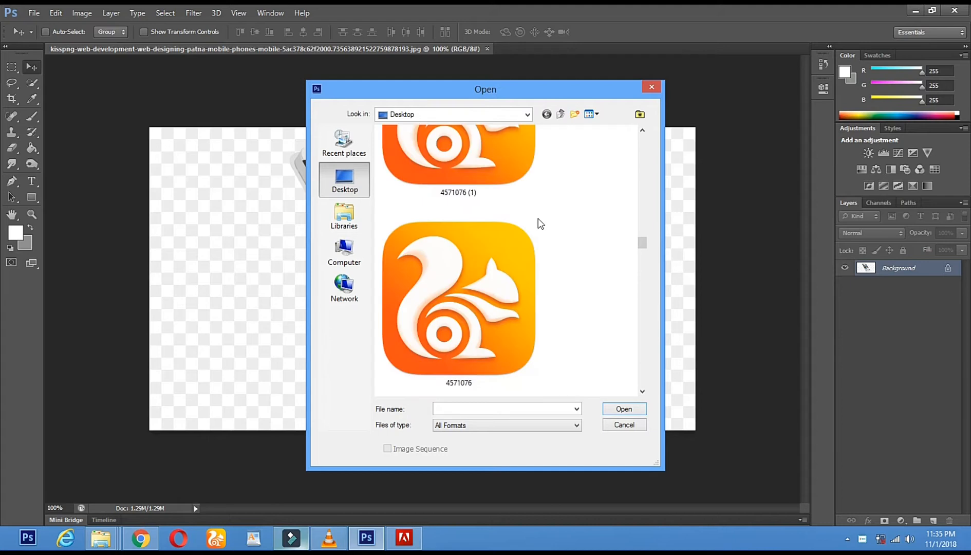
pyautogui.scroll(-8, 541, 223)
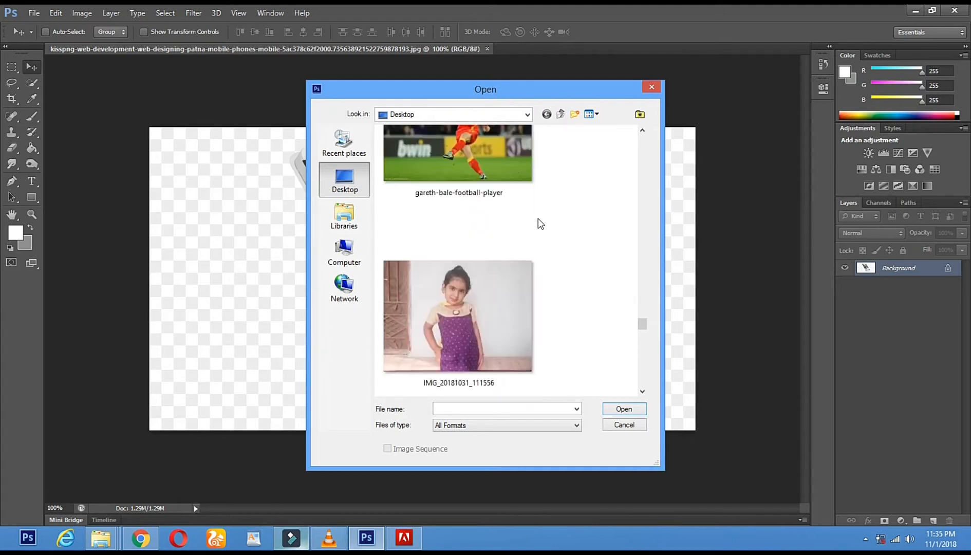
pyautogui.scroll(-8, 541, 223)
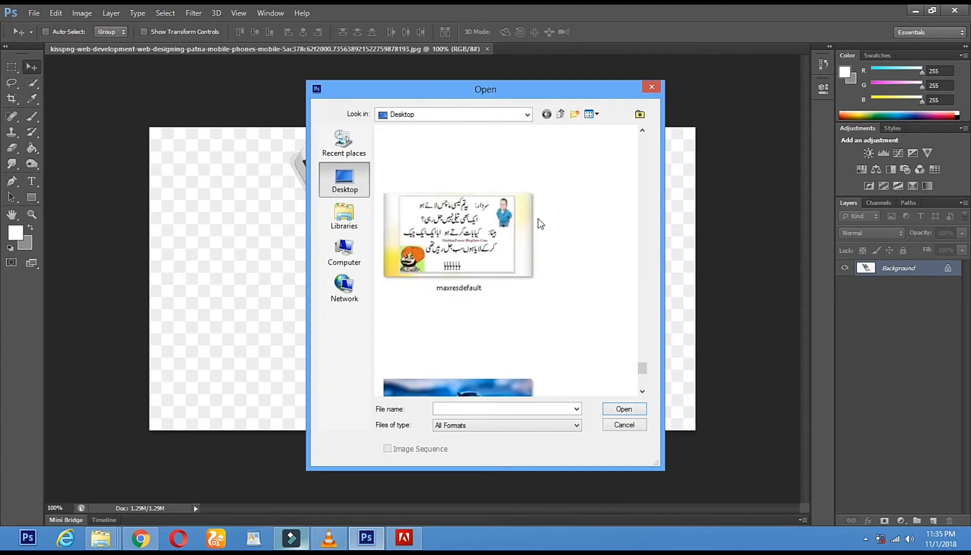
pyautogui.scroll(8, 540, 224)
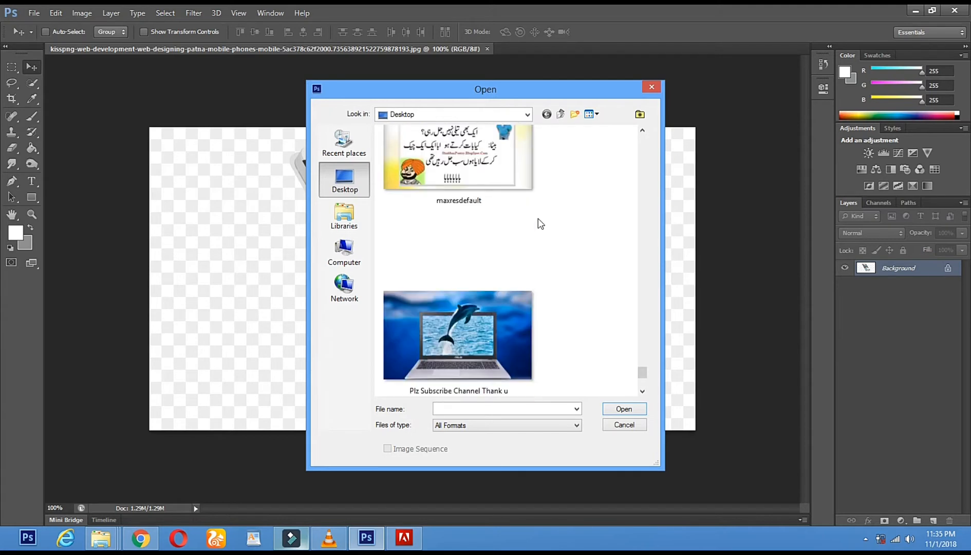
pyautogui.scroll(6, 540, 224)
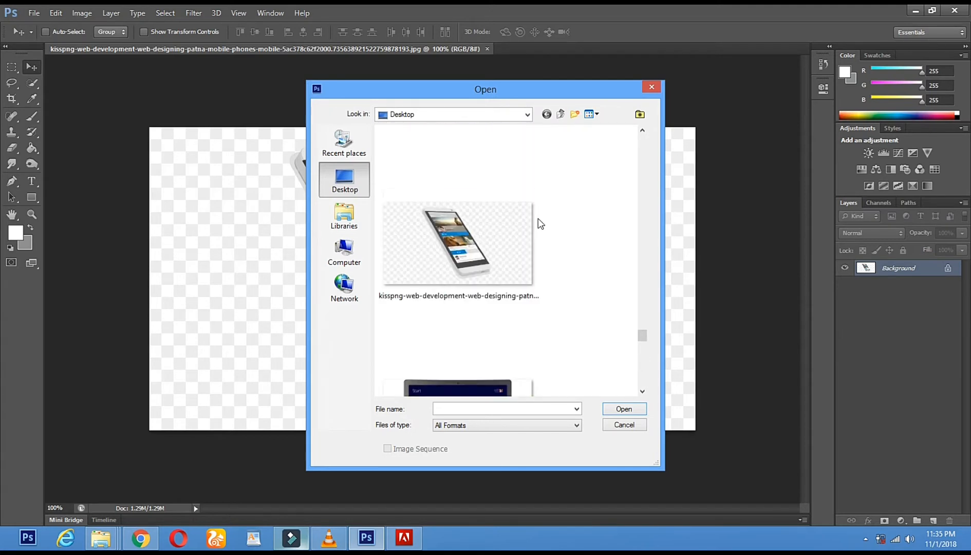
pyautogui.doubleClick(476, 240)
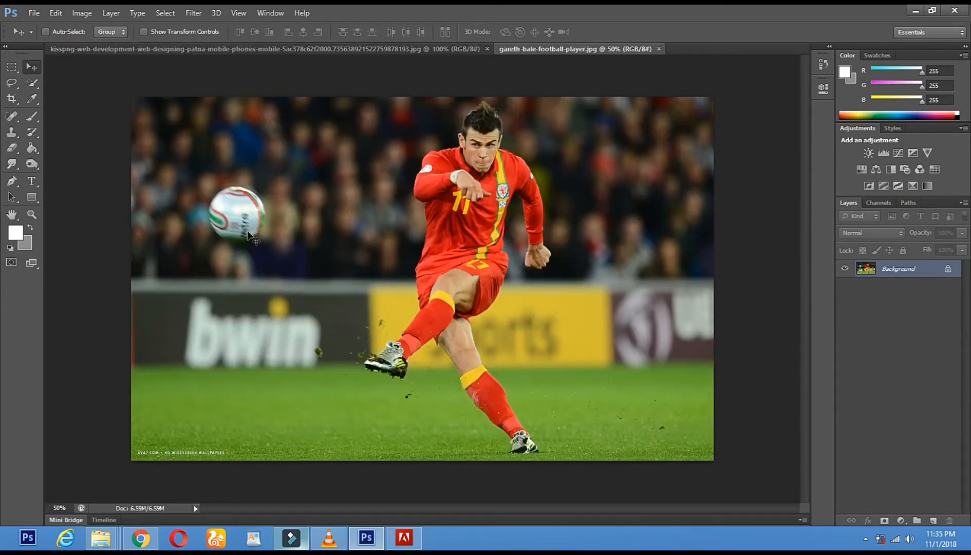
# - Select the whole football player picture and bring it into the smartphone document as a new layer
pyautogui.click(11, 67)
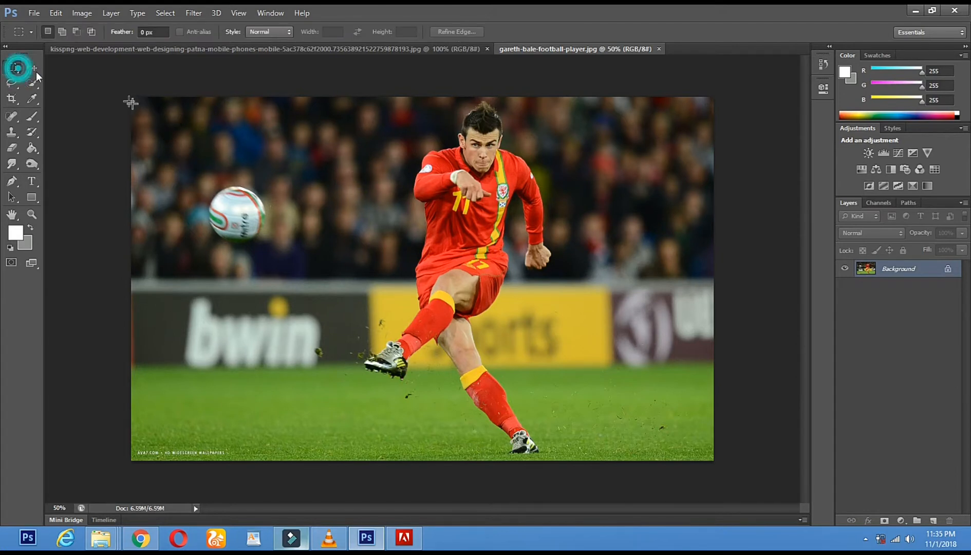
pyautogui.moveTo(132, 97); pyautogui.dragTo(747, 470)
pyautogui.click(31, 67)
pyautogui.moveTo(372, 186); pyautogui.dragTo(186, 53)
pyautogui.moveTo(264, 130); pyautogui.dragTo(408, 264)
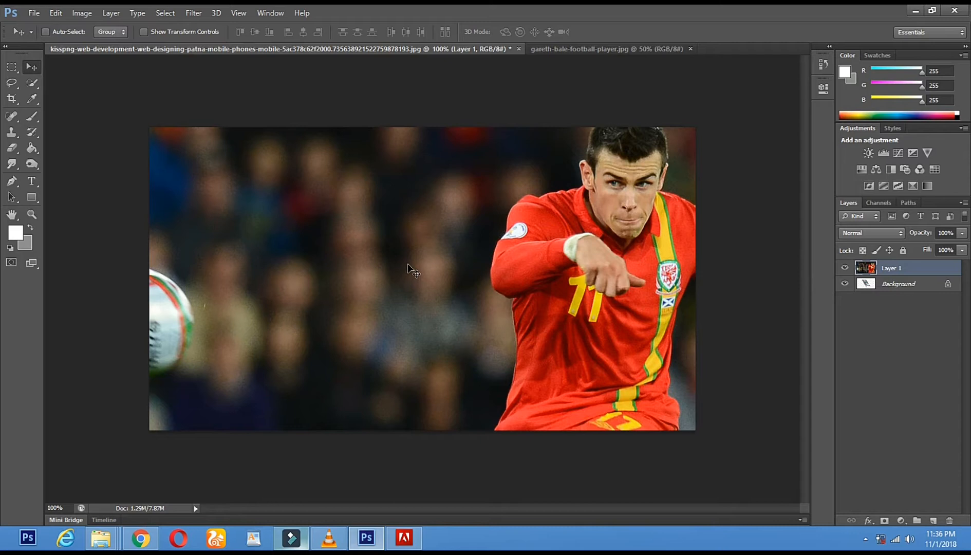
# - Show the transform controls and scale the football player layer down to 14.98% width and 24.50% height
pyautogui.click(143, 33)
pyautogui.moveTo(579, 175); pyautogui.dragTo(383, 257)
pyautogui.moveTo(611, 224); pyautogui.dragTo(481, 257)
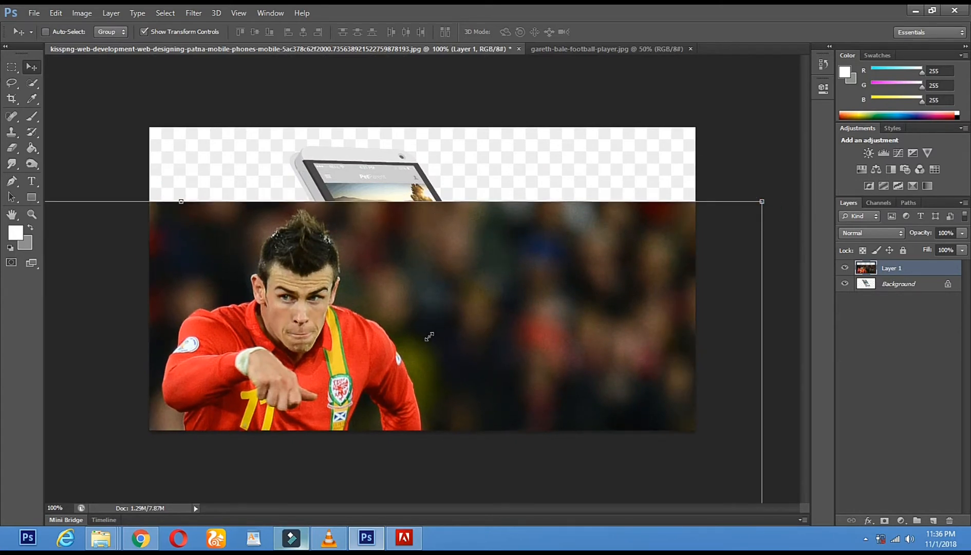
pyautogui.moveTo(429, 337); pyautogui.dragTo(427, 337)
pyautogui.moveTo(376, 371); pyautogui.dragTo(368, 295)
pyautogui.moveTo(275, 353); pyautogui.dragTo(527, 174)
pyautogui.moveTo(612, 123); pyautogui.dragTo(467, 227)
pyautogui.moveTo(415, 273); pyautogui.dragTo(339, 309)
pyautogui.moveTo(611, 221); pyautogui.dragTo(657, 208)
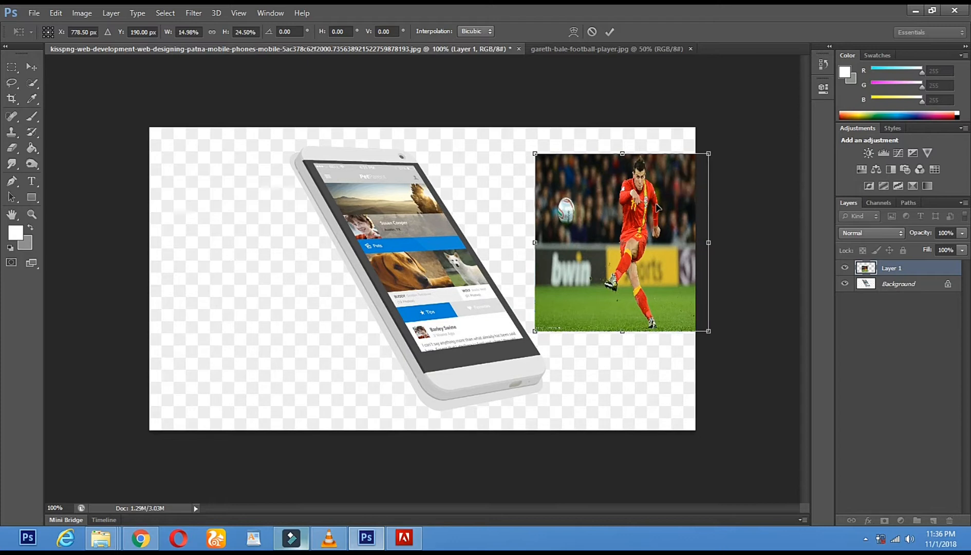
# - Apply the transformation and place the football player picture over the phone
pyautogui.moveTo(625, 255); pyautogui.dragTo(639, 201)
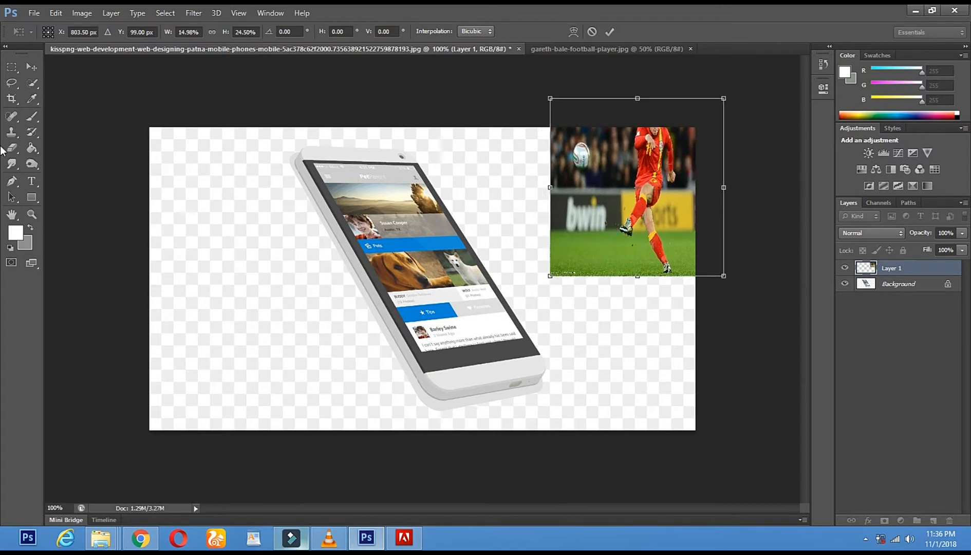
pyautogui.click(32, 67)
pyautogui.click(444, 210)
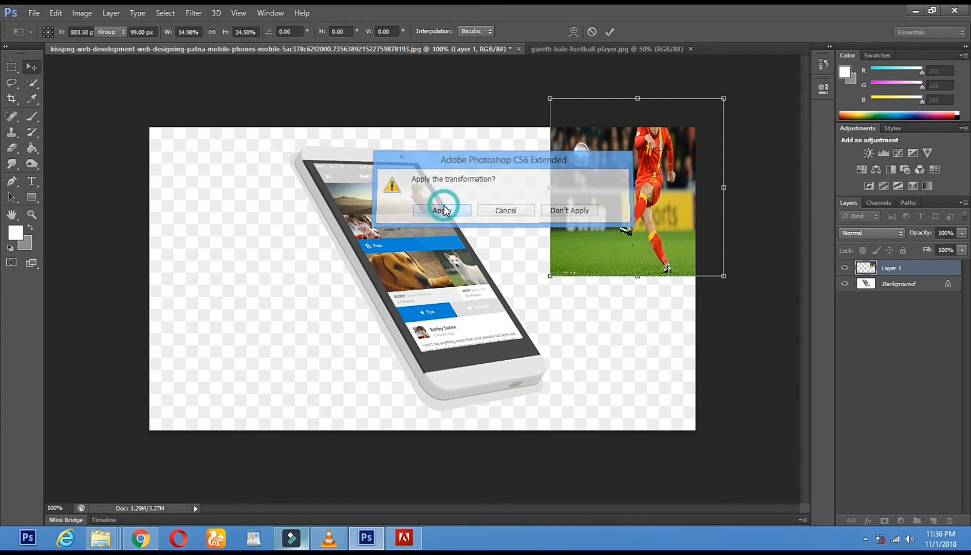
pyautogui.moveTo(690, 159); pyautogui.dragTo(515, 242)
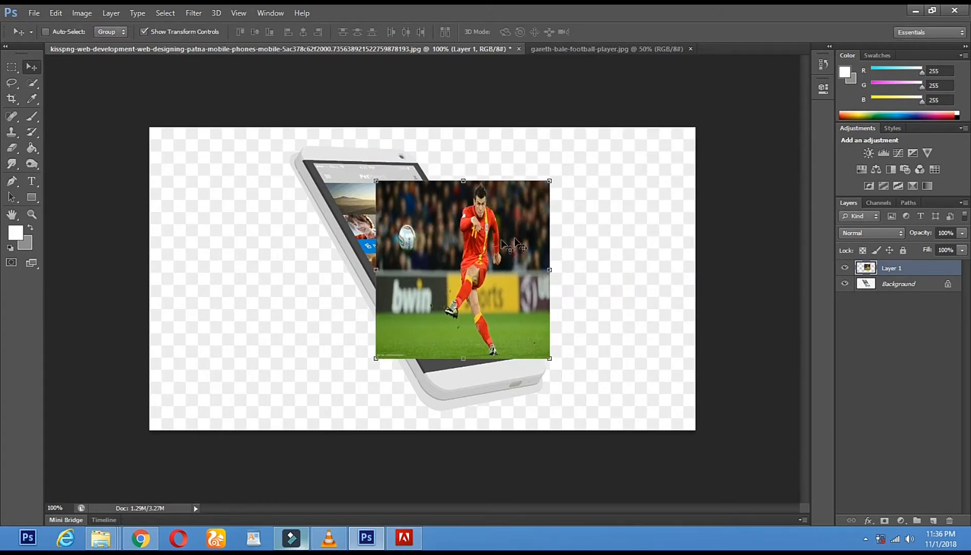
# - Make the Background layer active and lower the display brightness
pyautogui.click(868, 290)
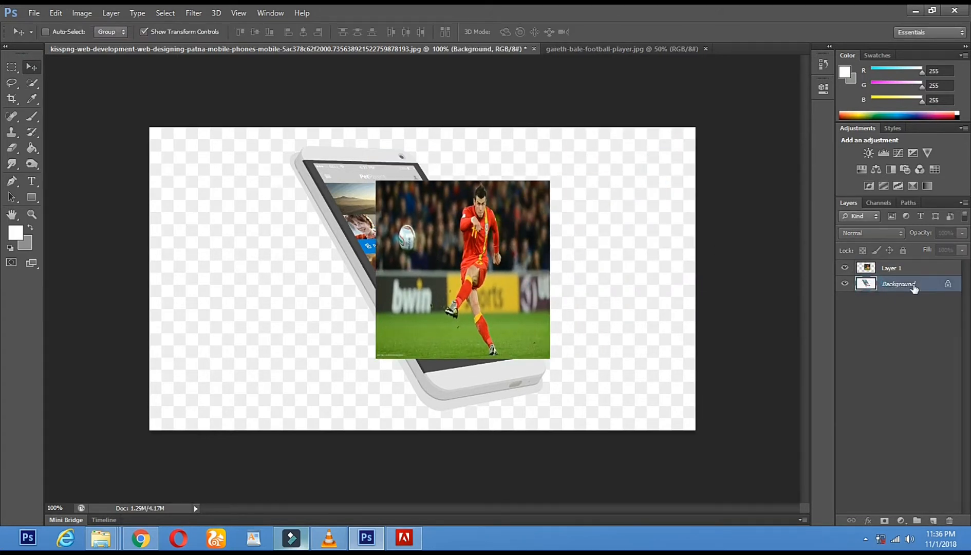
pyautogui.press('XF86MonBrightnessUp')
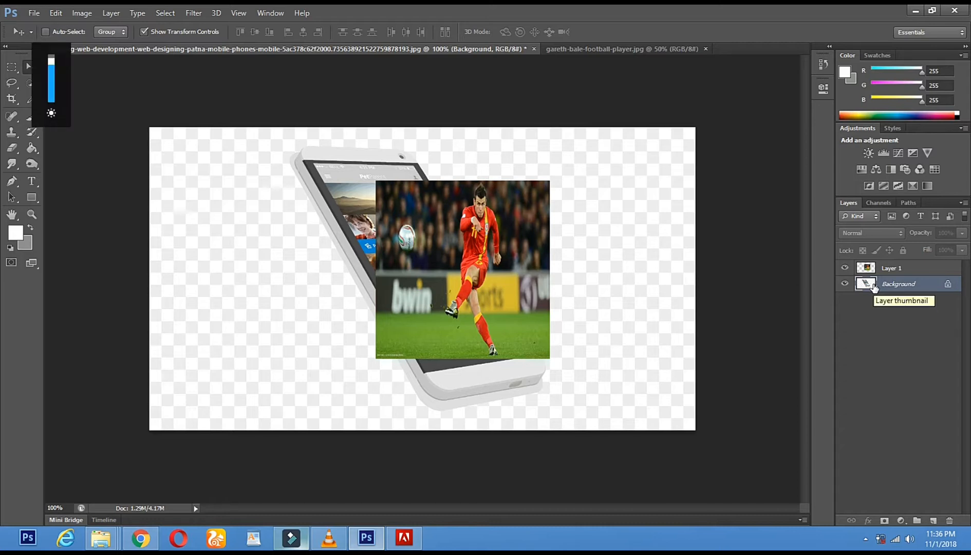
pyautogui.press('XF86MonBrightnessDown')
pyautogui.press('XF86MonBrightnessDown')
pyautogui.press('XF86MonBrightnessDown')
pyautogui.press('XF86MonBrightnessDown')
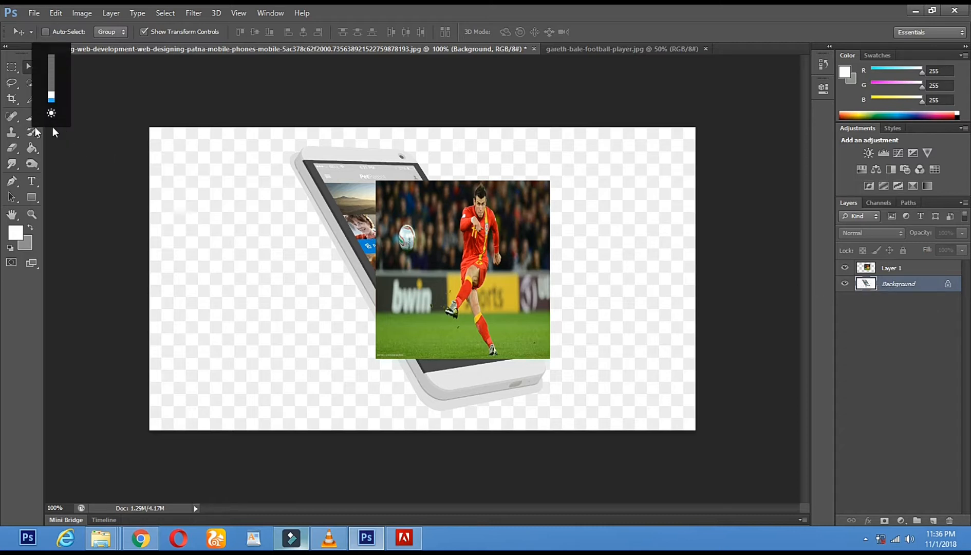
# - Enlarge the canvas on all sides of the phone image with the Crop tool and apply the crop
pyautogui.click(15, 102)
pyautogui.moveTo(151, 129); pyautogui.dragTo(108, 91)
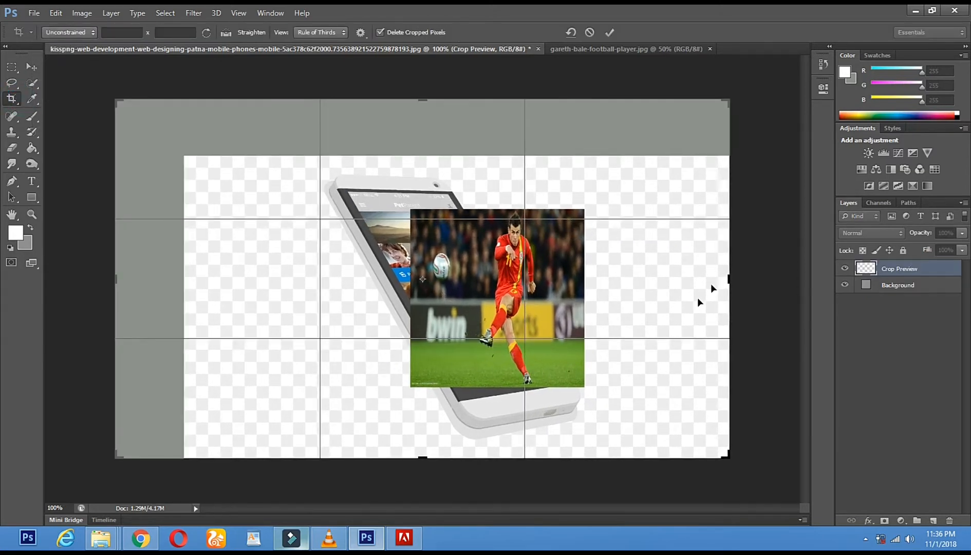
pyautogui.moveTo(730, 455); pyautogui.dragTo(800, 480)
pyautogui.click(32, 67)
pyautogui.click(435, 214)
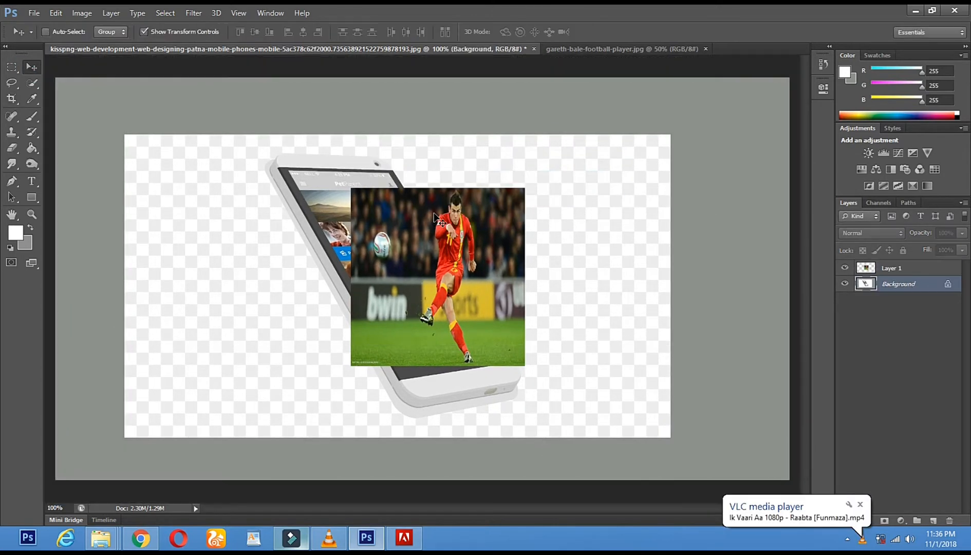
# - Erase the grey border around the phone image with the Magic Eraser tool
pyautogui.click(12, 148)
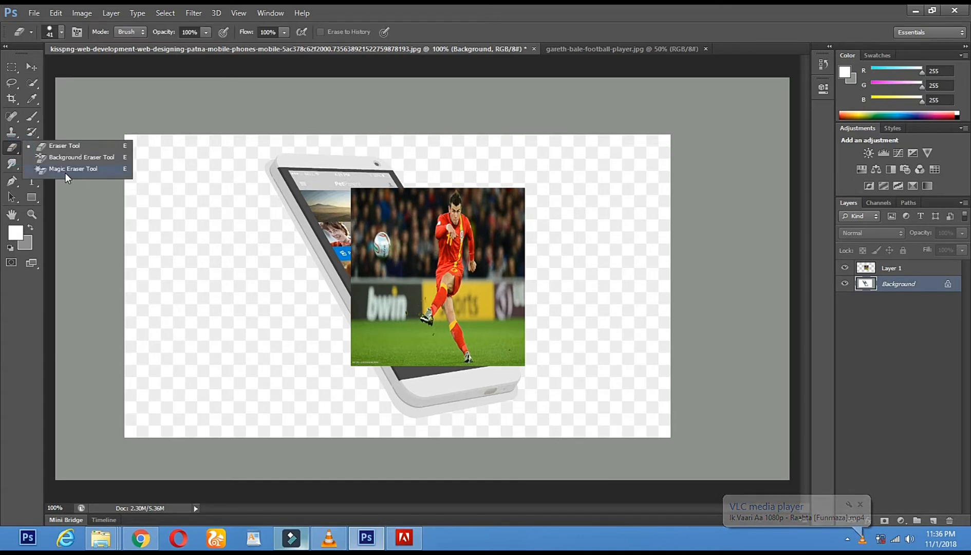
pyautogui.click(66, 174)
pyautogui.click(170, 99)
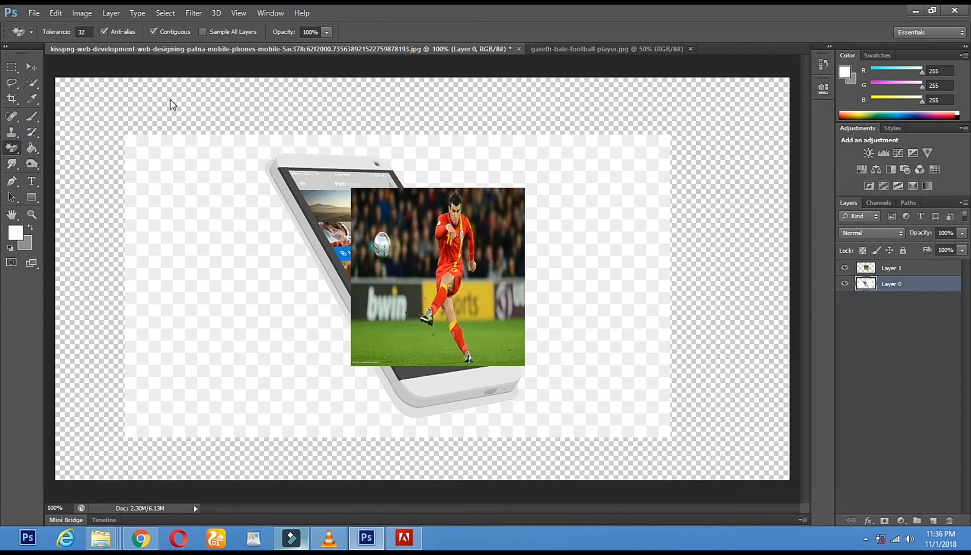
# - Try to erase the checkered backdrop around the phone, and move the football player layer to the phone's right side
pyautogui.click(224, 255)
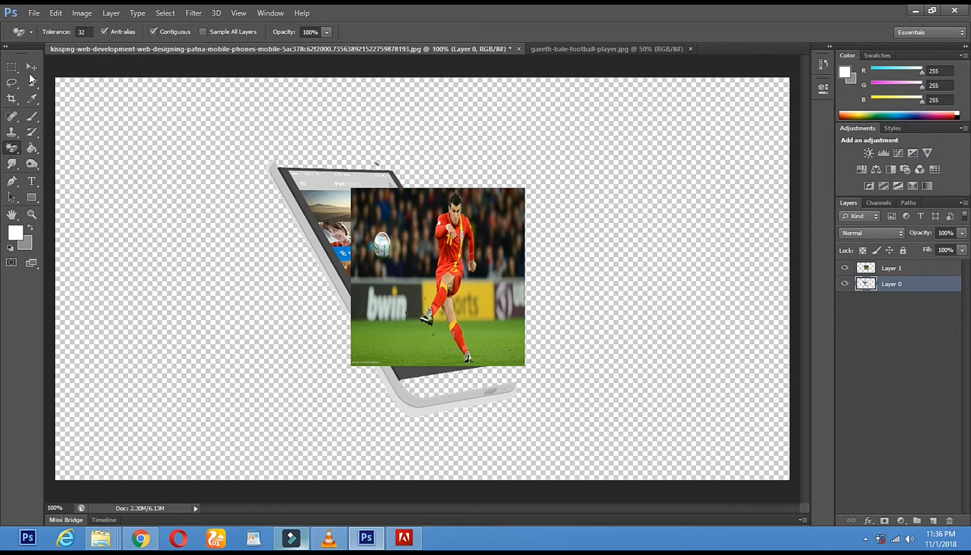
pyautogui.click(30, 67)
pyautogui.moveTo(393, 218); pyautogui.dragTo(630, 234)
pyautogui.rightClick(395, 226)
pyautogui.click(403, 236)
# - Try the Eraser tool on the lower part of the phone and dismiss the error
pyautogui.rightClick(18, 153)
pyautogui.click(49, 150)
pyautogui.click(443, 389)
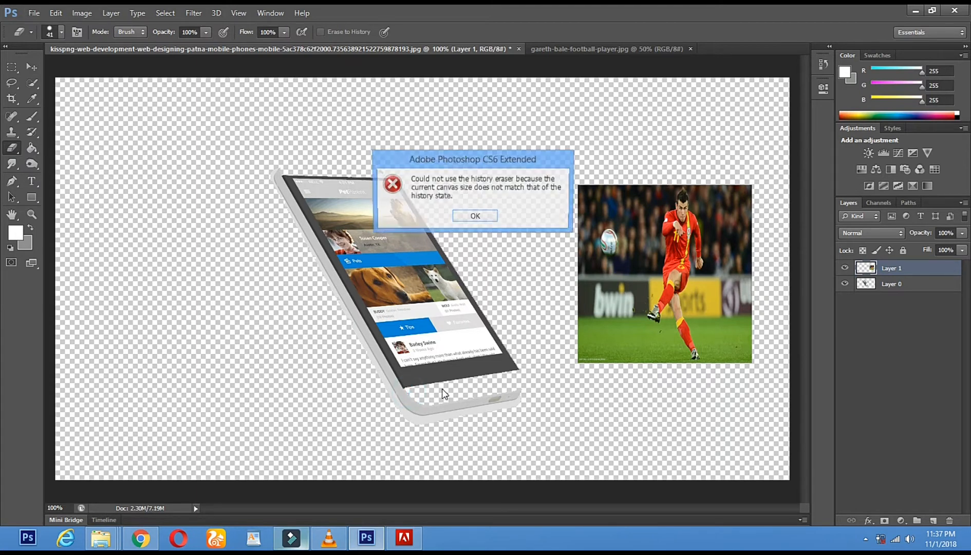
pyautogui.click(481, 214)
# - Undo the layer moves and the erasing of the checkered backdrop around the phone
pyautogui.hotkey('ctrl', 'z')
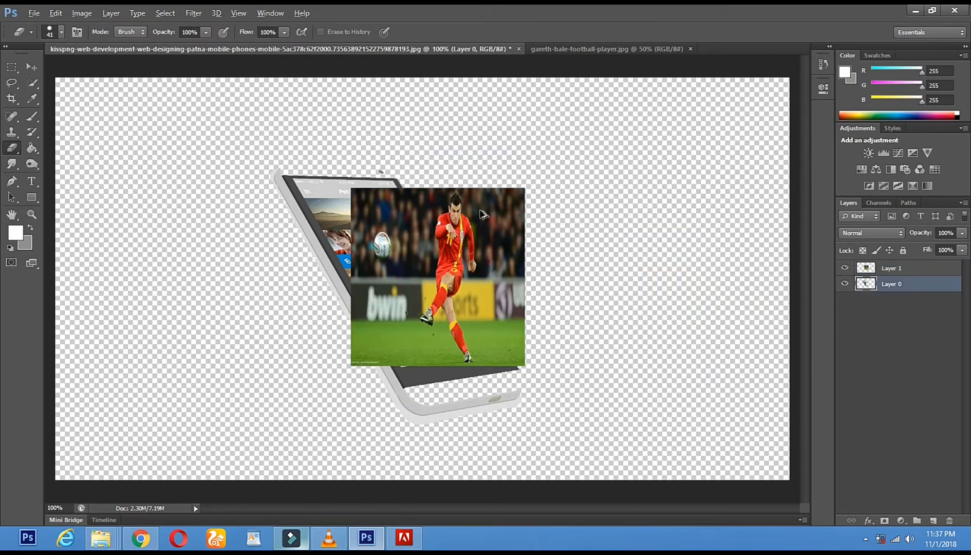
pyautogui.hotkey('ctrl', 'alt', 'z')
pyautogui.hotkey('ctrl', 'alt', 'z')
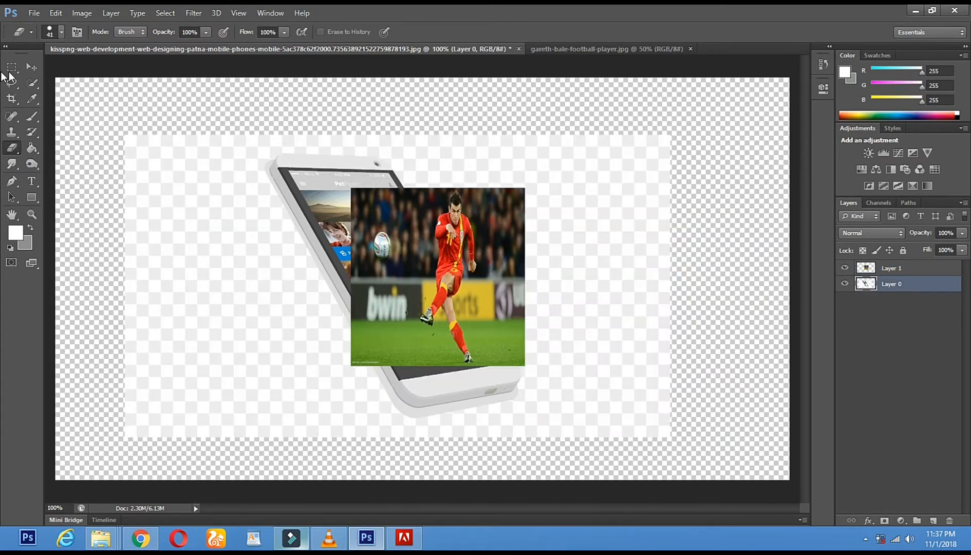
# - Shift the phone layer slightly right, and move the football player layer clear of the phone to the canvas's upper-right area
pyautogui.click(31, 66)
pyautogui.moveTo(436, 287); pyautogui.dragTo(456, 289)
pyautogui.rightClick(397, 254)
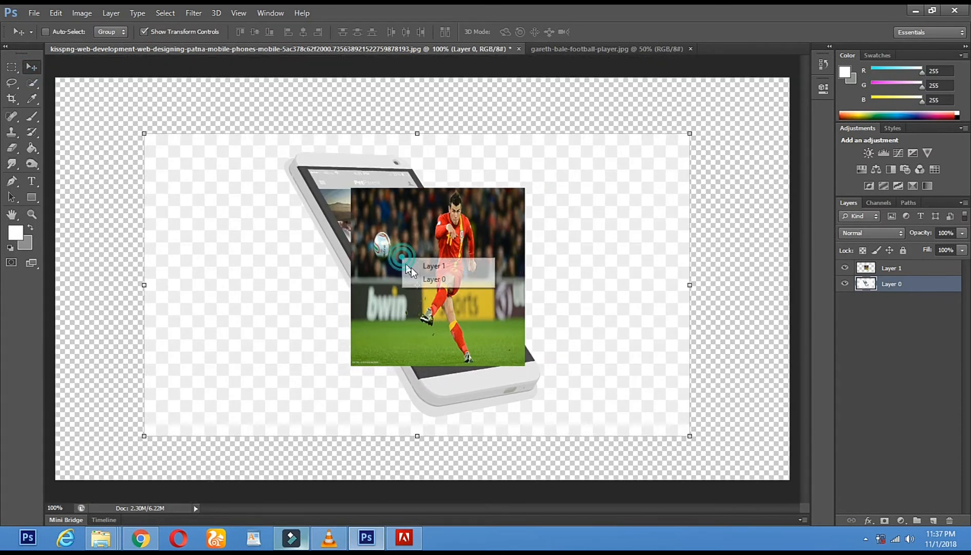
pyautogui.click(411, 266)
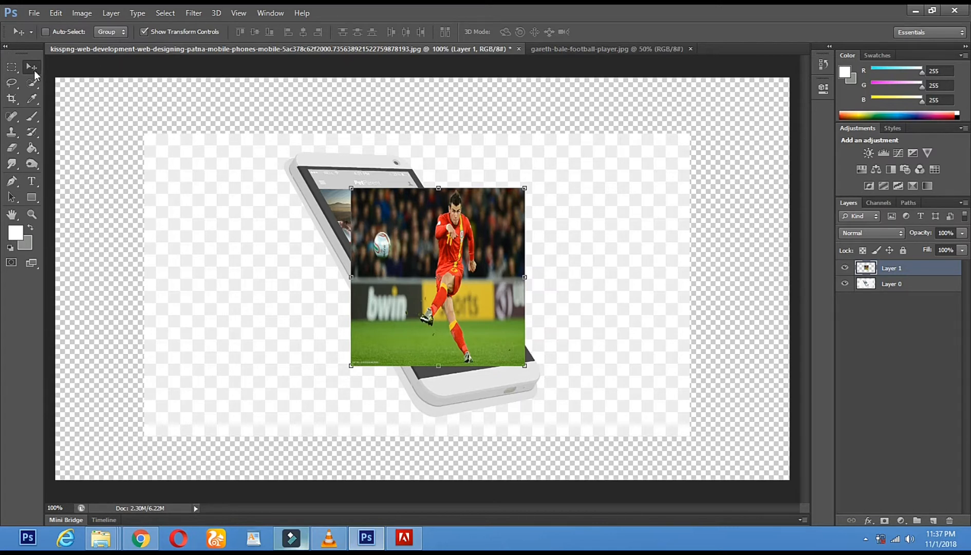
pyautogui.moveTo(404, 236); pyautogui.dragTo(642, 140)
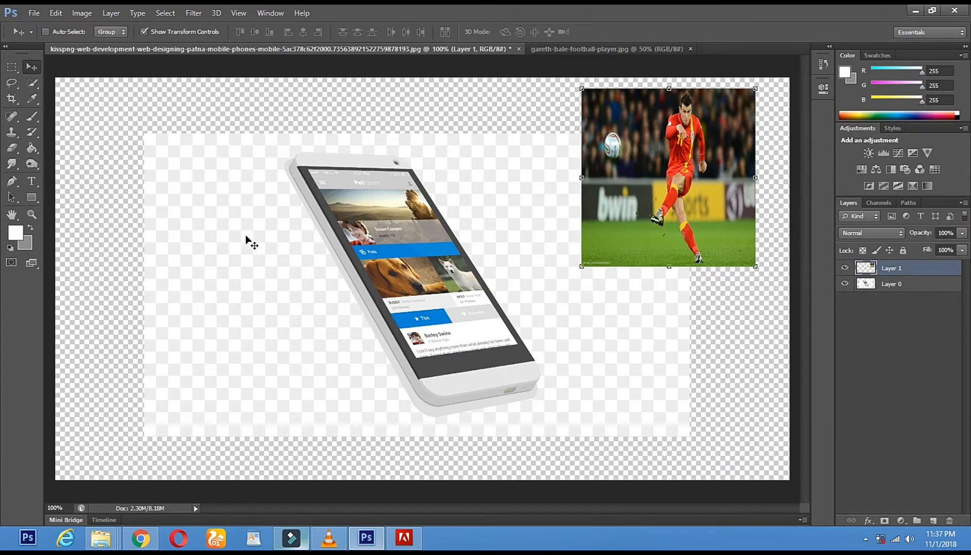
# - Try erasing across the phone on Layer 0 with the Eraser tool, and undo the erasing
pyautogui.click(862, 290)
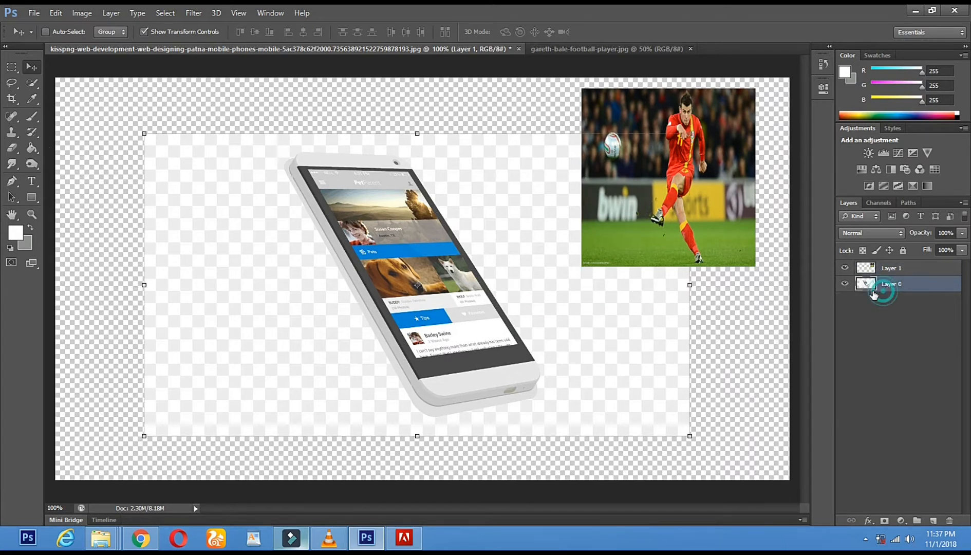
pyautogui.click(13, 148)
pyautogui.moveTo(365, 191)
pyautogui.mouseDown()
pyautogui.moveTo(509, 150)
pyautogui.moveTo(366, 311)
pyautogui.mouseUp()
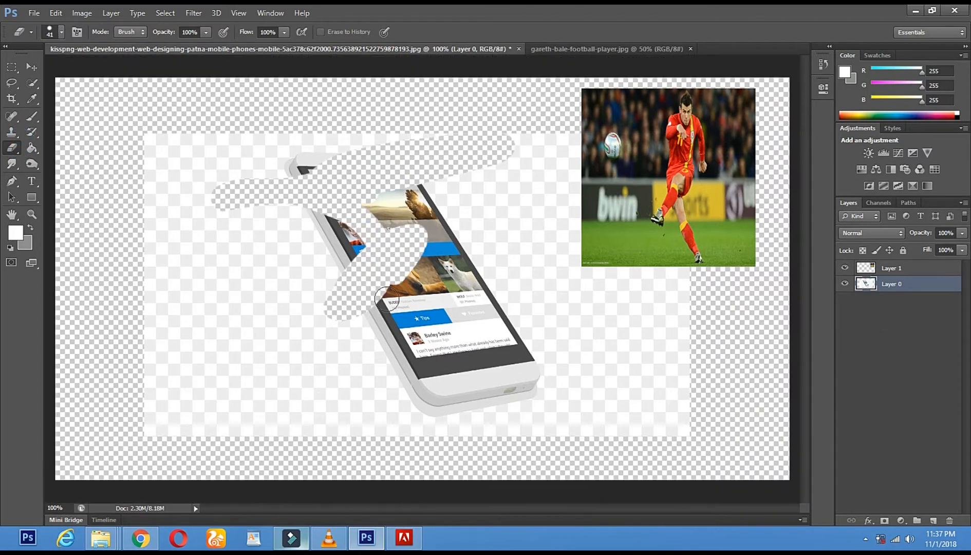
pyautogui.click(57, 14)
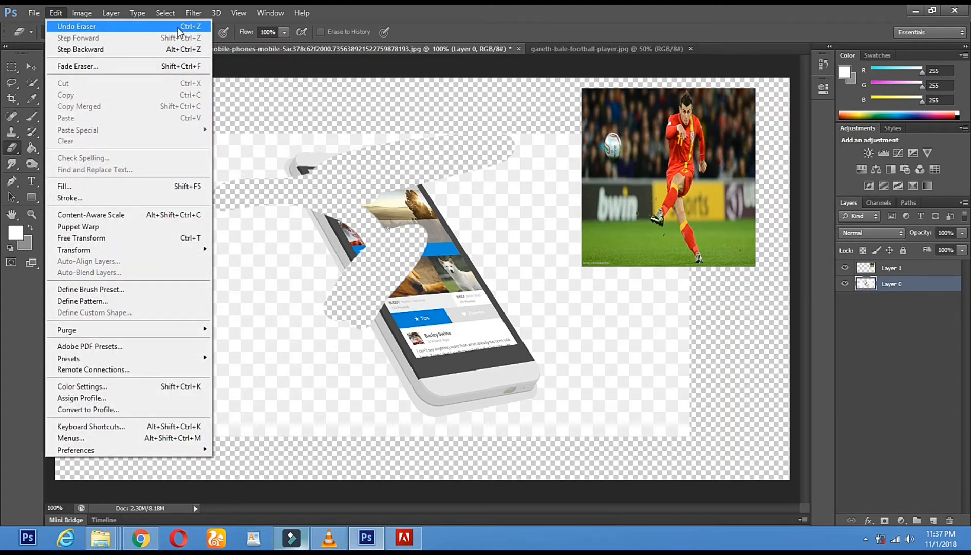
pyautogui.click(119, 32)
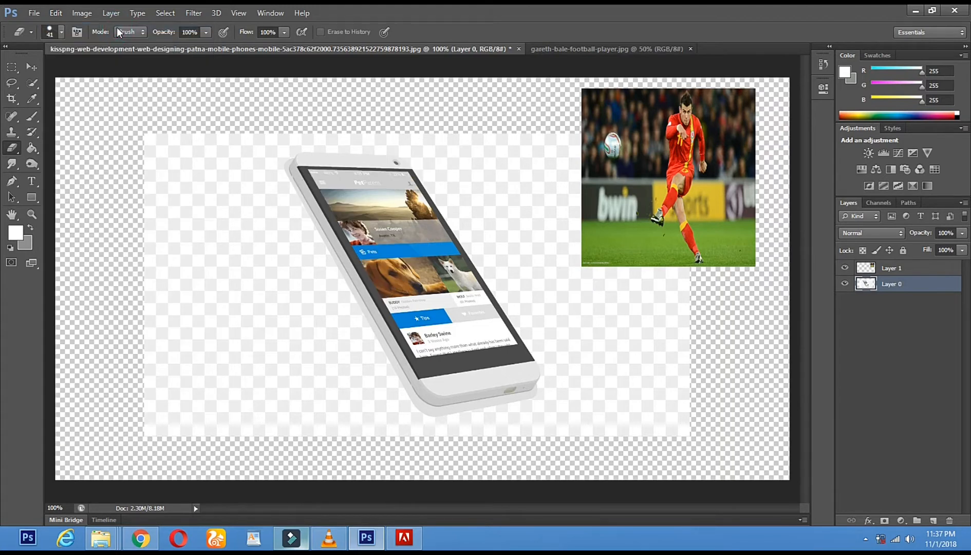
pyautogui.click(36, 216)
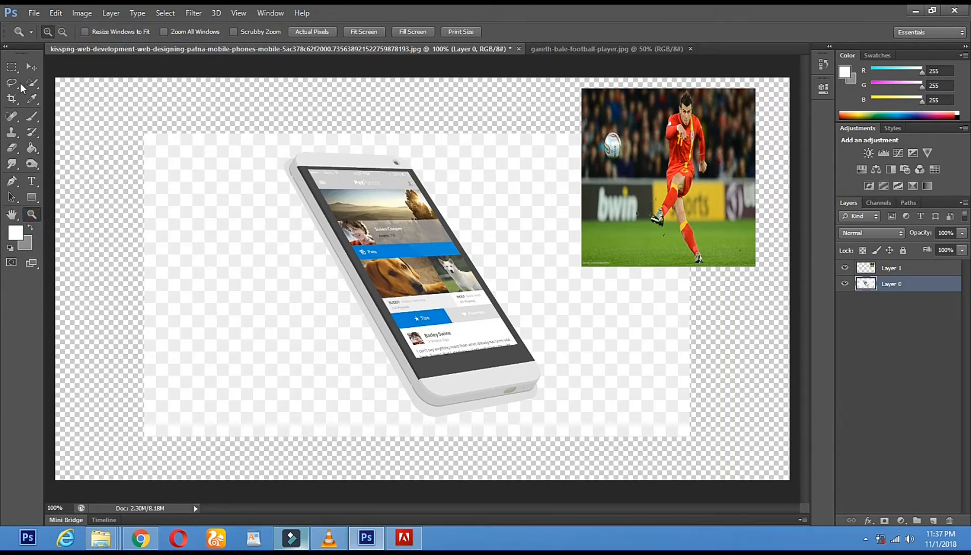
pyautogui.moveTo(348, 248); pyautogui.dragTo(384, 257)
pyautogui.keyDown('alt'); pyautogui.click(339, 235); pyautogui.keyUp('alt')
pyautogui.keyDown('alt'); pyautogui.click(340, 235); pyautogui.keyUp('alt')
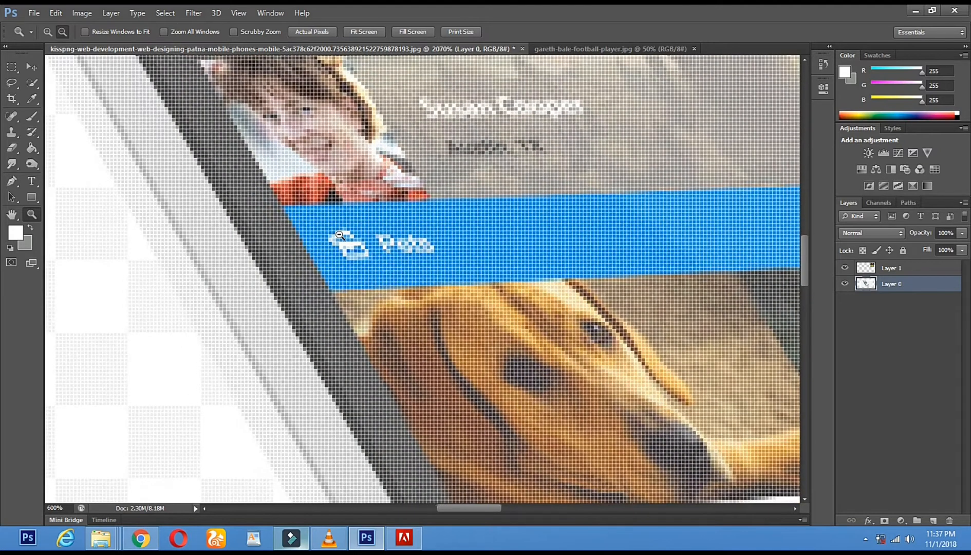
pyautogui.keyDown('alt'); pyautogui.click(339, 235); pyautogui.keyUp('alt')
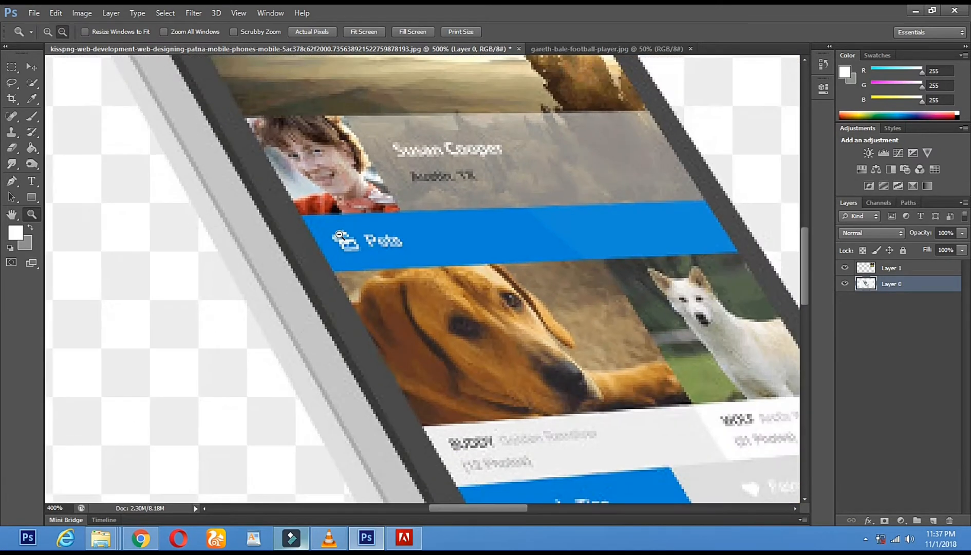
pyautogui.keyDown('alt'); pyautogui.click(340, 235); pyautogui.keyUp('alt')
pyautogui.keyDown('alt'); pyautogui.click(339, 235); pyautogui.keyUp('alt')
pyautogui.keyDown('alt'); pyautogui.click(339, 235); pyautogui.keyUp('alt')
pyautogui.keyDown('alt'); pyautogui.click(345, 236); pyautogui.keyUp('alt')
pyautogui.click(344, 235)
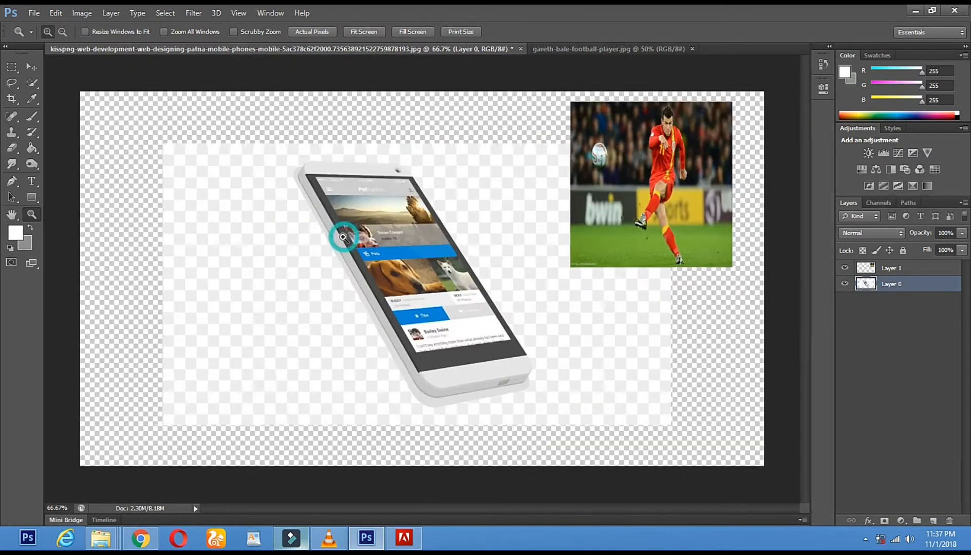
# - Flip the phone layer horizontally, scale it to about 90% width and 92.6% height, and apply the transformation
pyautogui.click(31, 65)
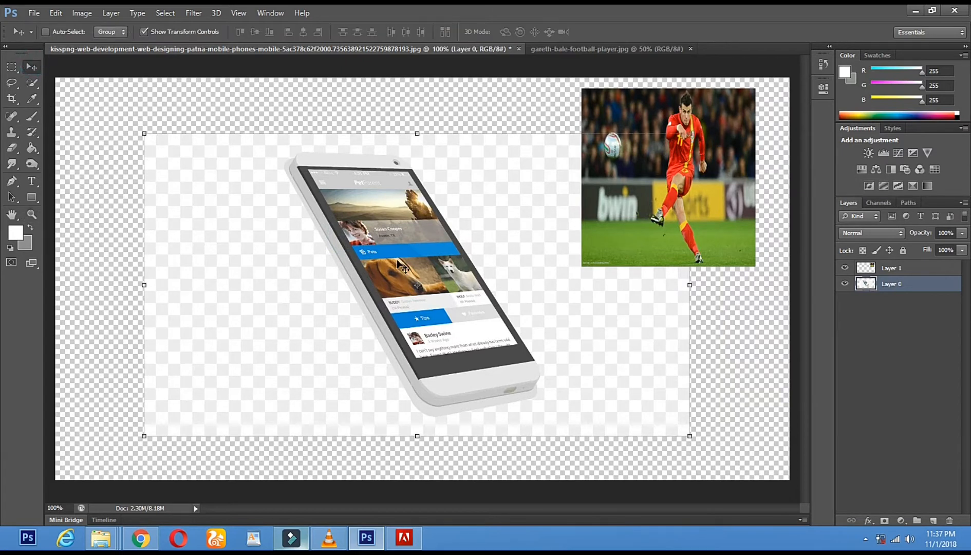
pyautogui.moveTo(396, 263); pyautogui.dragTo(358, 271)
pyautogui.click(104, 144)
pyautogui.moveTo(831, 249); pyautogui.dragTo(854, 249)
pyautogui.moveTo(706, 304); pyautogui.dragTo(409, 275)
pyautogui.click(440, 198)
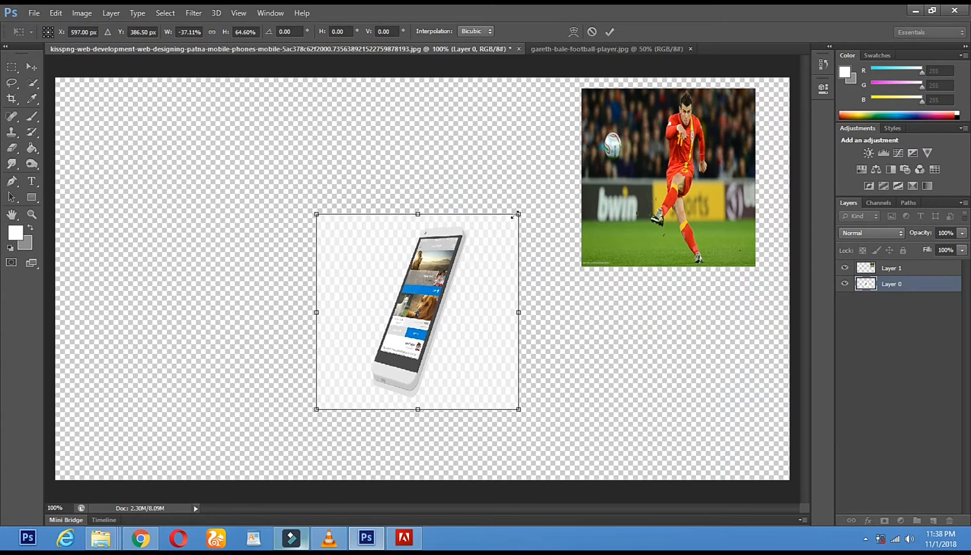
pyautogui.moveTo(520, 214); pyautogui.dragTo(760, 132)
pyautogui.moveTo(616, 214); pyautogui.dragTo(489, 229)
pyautogui.moveTo(646, 146); pyautogui.dragTo(681, 101)
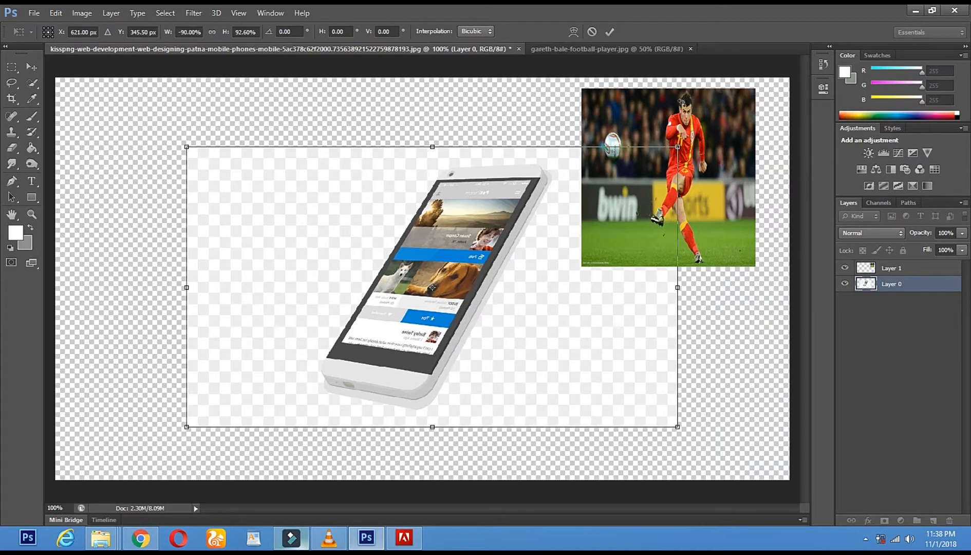
pyautogui.click(31, 67)
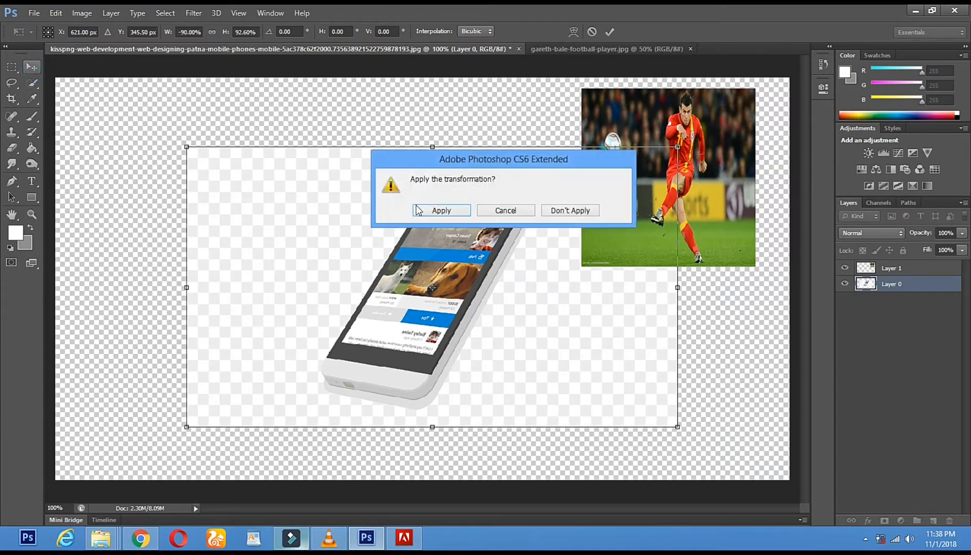
pyautogui.click(428, 207)
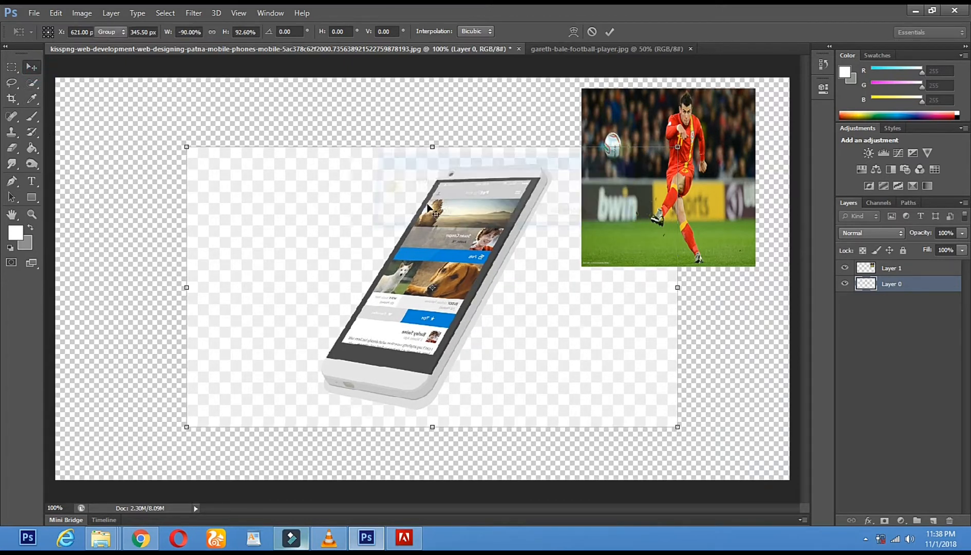
# - Set the Eraser size to 24 px and erase a straight strip along the left inner edge of the phone's screen
pyautogui.click(32, 214)
pyautogui.click(401, 236)
pyautogui.click(459, 315)
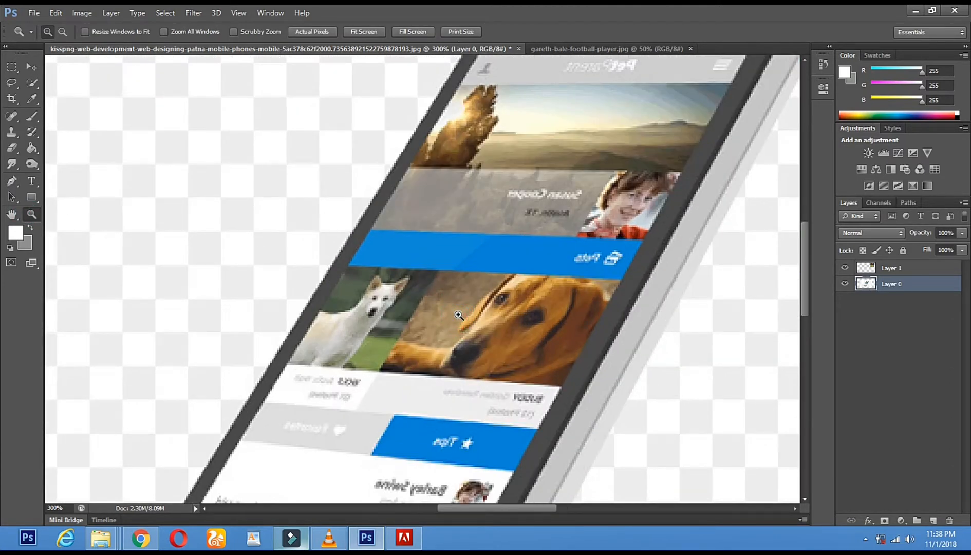
pyautogui.click(8, 155)
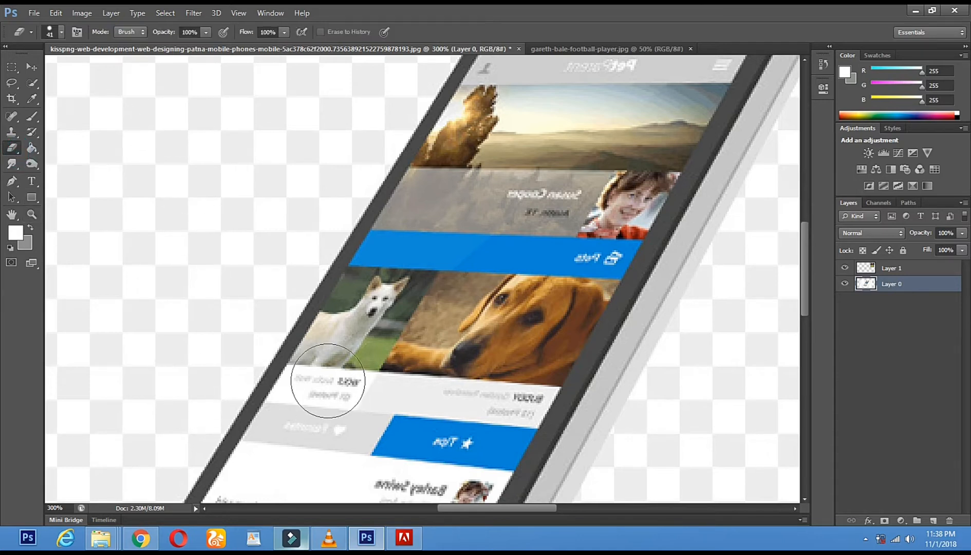
pyautogui.rightClick(413, 362)
pyautogui.moveTo(413, 362); pyautogui.dragTo(410, 362)
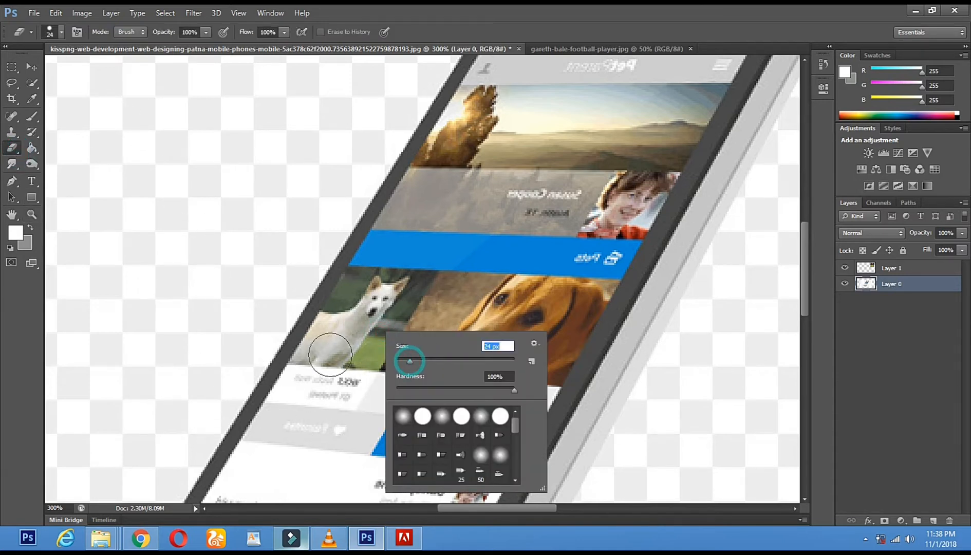
pyautogui.click(296, 389)
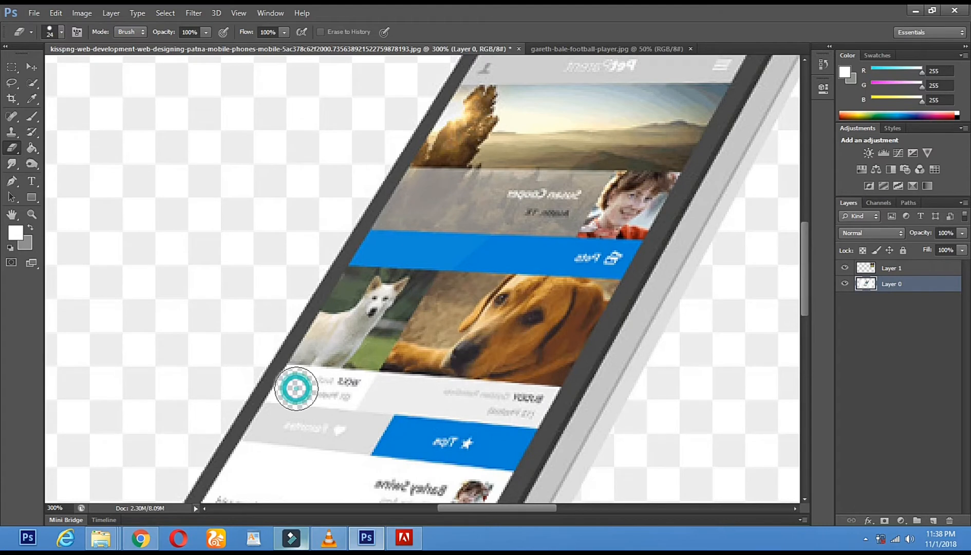
pyautogui.click(327, 338)
pyautogui.keyDown('shift'); pyautogui.click(379, 259); pyautogui.keyUp('shift')
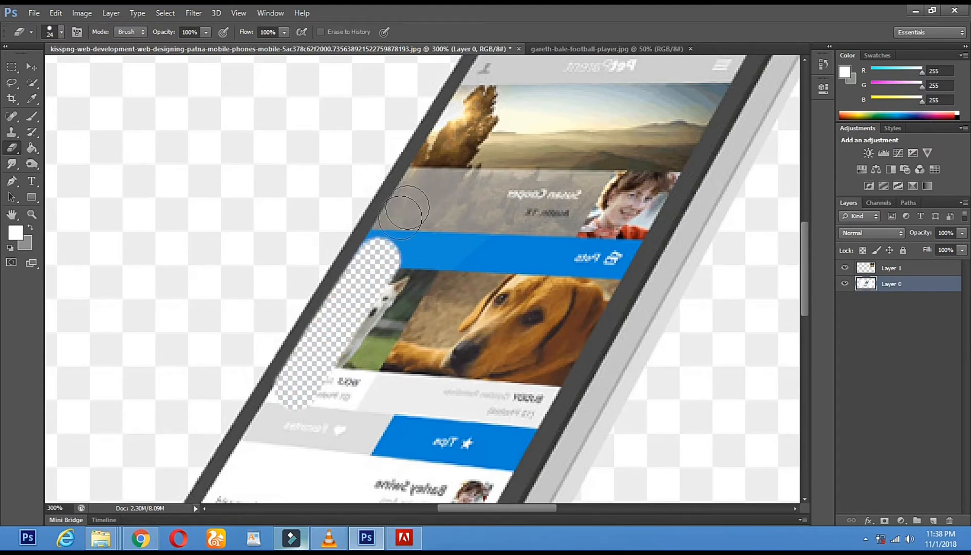
pyautogui.keyDown('shift'); pyautogui.click(422, 187); pyautogui.keyUp('shift')
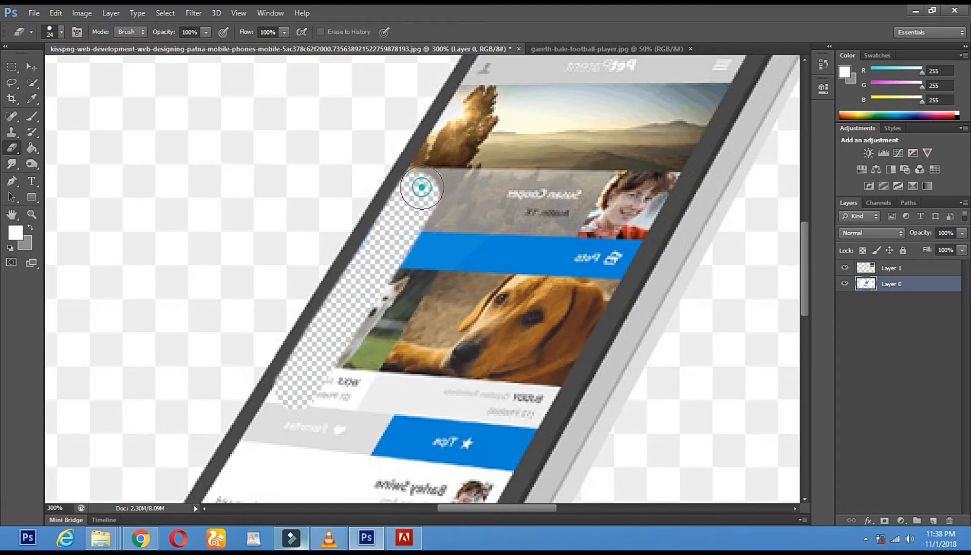
pyautogui.keyDown('shift'); pyautogui.click(460, 125); pyautogui.keyUp('shift')
# - Continue the erased strip to the screen's upper-left corner and along the upper edge of the phone's display
pyautogui.moveTo(488, 124); pyautogui.dragTo(383, 378)
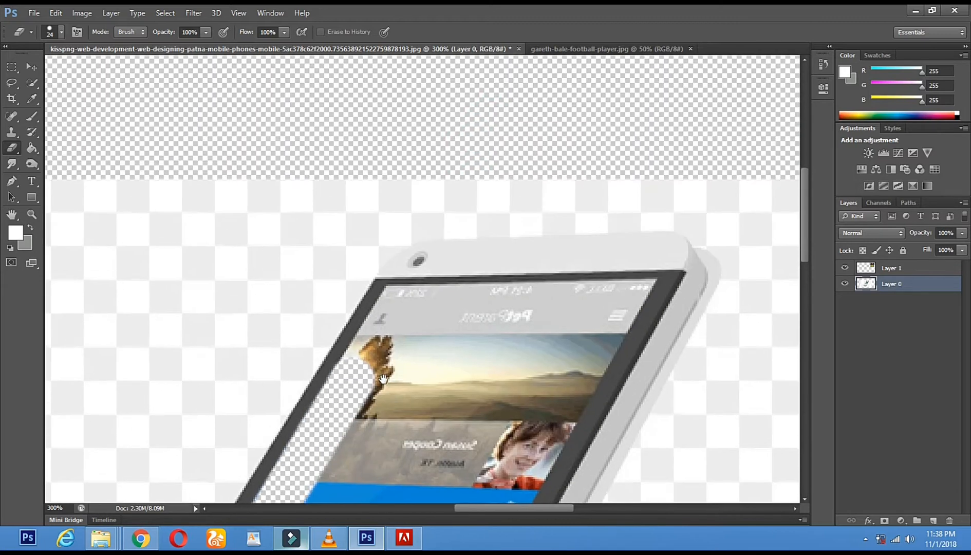
pyautogui.keyDown('shift'); pyautogui.click(399, 308); pyautogui.keyUp('shift')
pyautogui.click(435, 308)
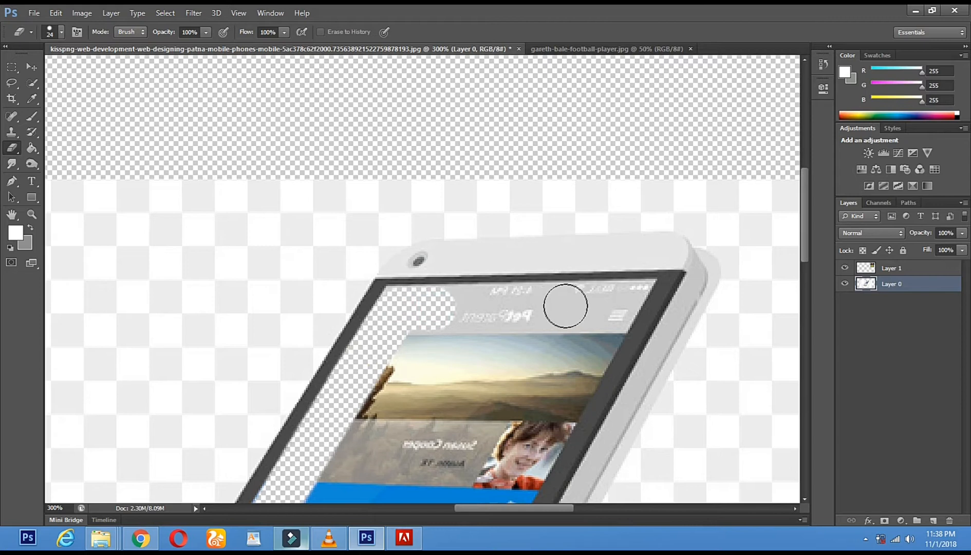
pyautogui.keyDown('shift'); pyautogui.click(584, 302); pyautogui.keyUp('shift')
# - Erase straight strips down the screen's right edge, across its lower edge and up the remaining left edge to close the outline
pyautogui.moveTo(584, 302)
pyautogui.mouseDown()
pyautogui.moveTo(599, 300)
pyautogui.moveTo(588, 345)
pyautogui.mouseUp()
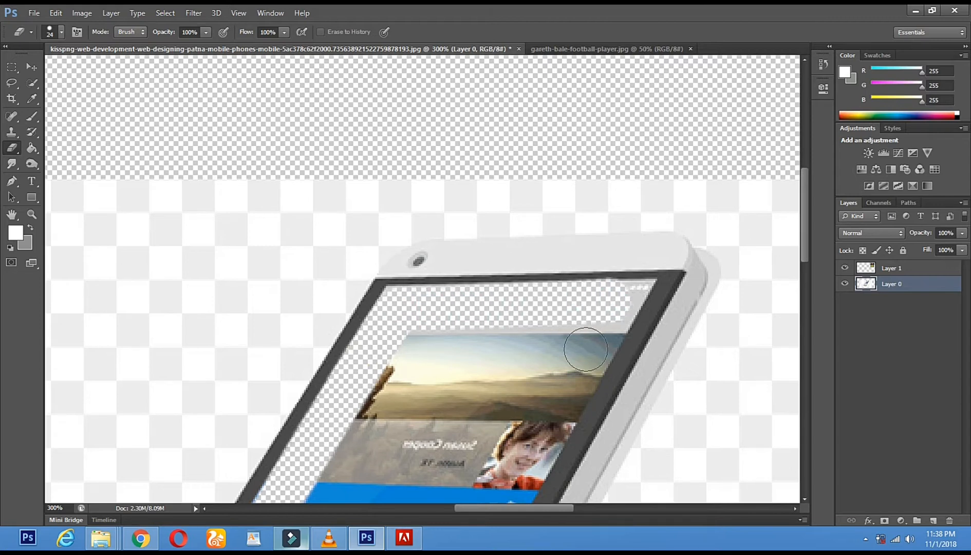
pyautogui.keyDown('shift'); pyautogui.click(573, 386); pyautogui.keyUp('shift')
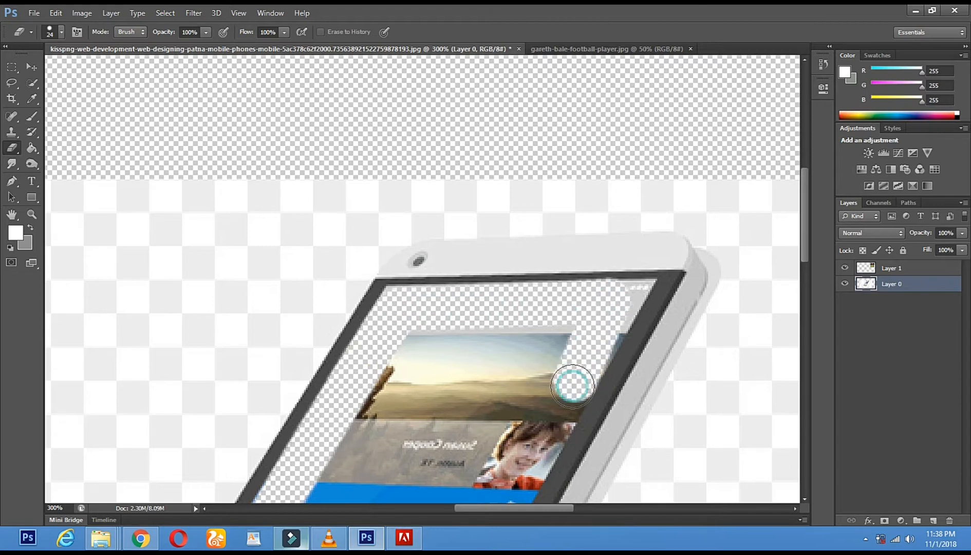
pyautogui.moveTo(566, 386); pyautogui.dragTo(630, 184)
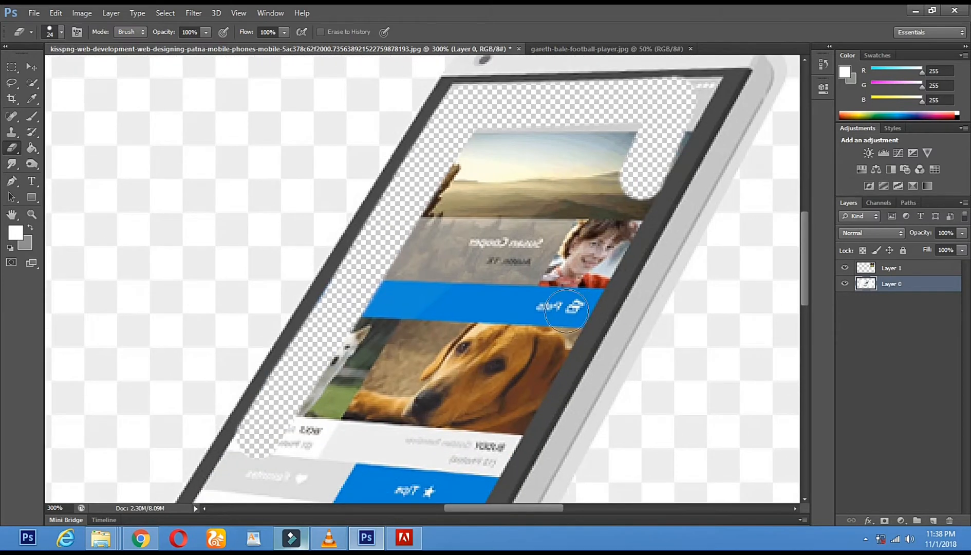
pyautogui.keyDown('shift'); pyautogui.click(566, 311); pyautogui.keyUp('shift')
pyautogui.moveTo(566, 311); pyautogui.dragTo(604, 137)
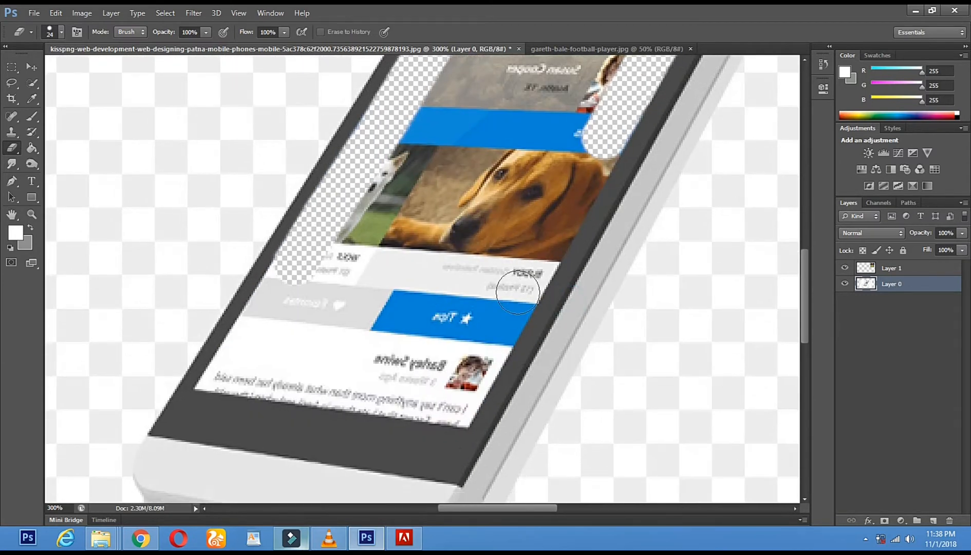
pyautogui.keyDown('shift'); pyautogui.click(519, 294); pyautogui.keyUp('shift')
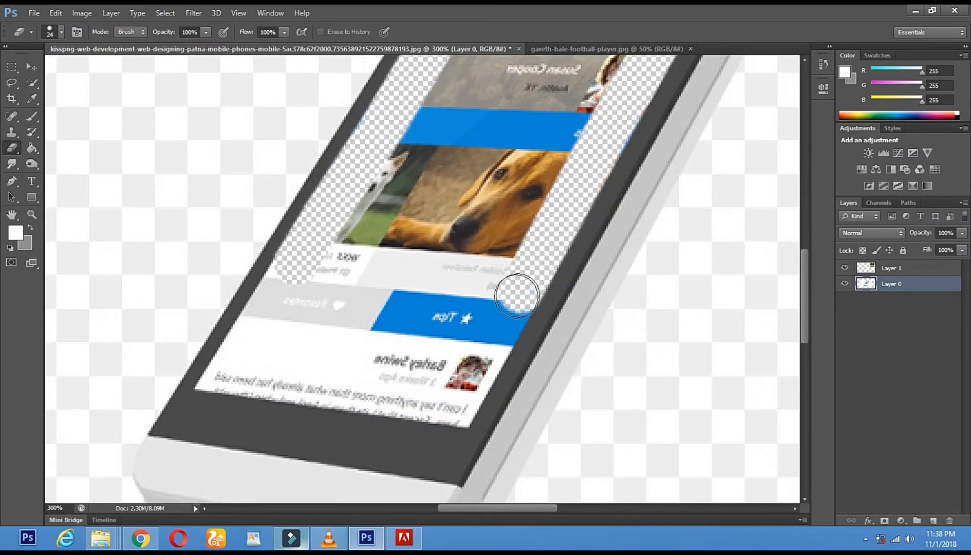
pyautogui.keyDown('shift'); pyautogui.click(472, 373); pyautogui.keyUp('shift')
pyautogui.keyDown('shift'); pyautogui.click(452, 404); pyautogui.keyUp('shift')
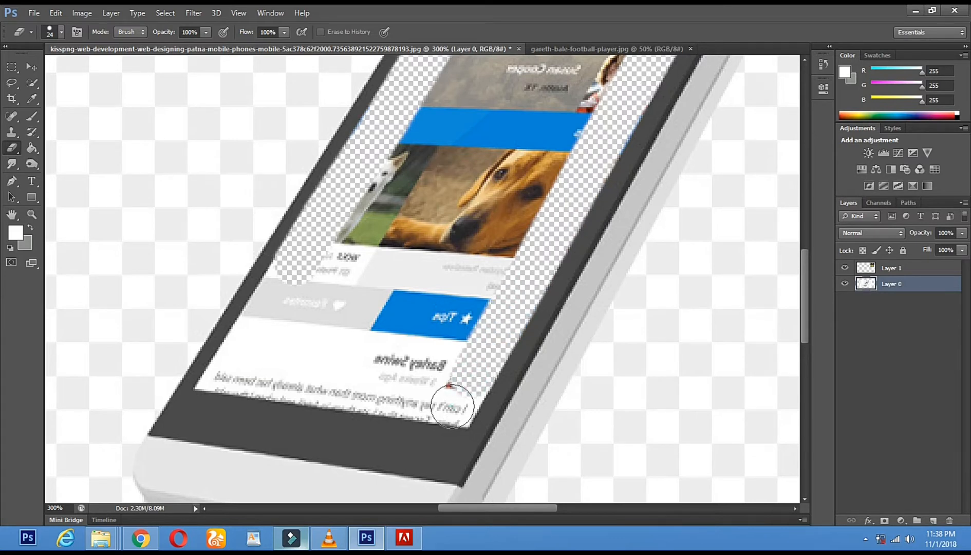
pyautogui.keyDown('shift'); pyautogui.click(229, 373); pyautogui.keyUp('shift')
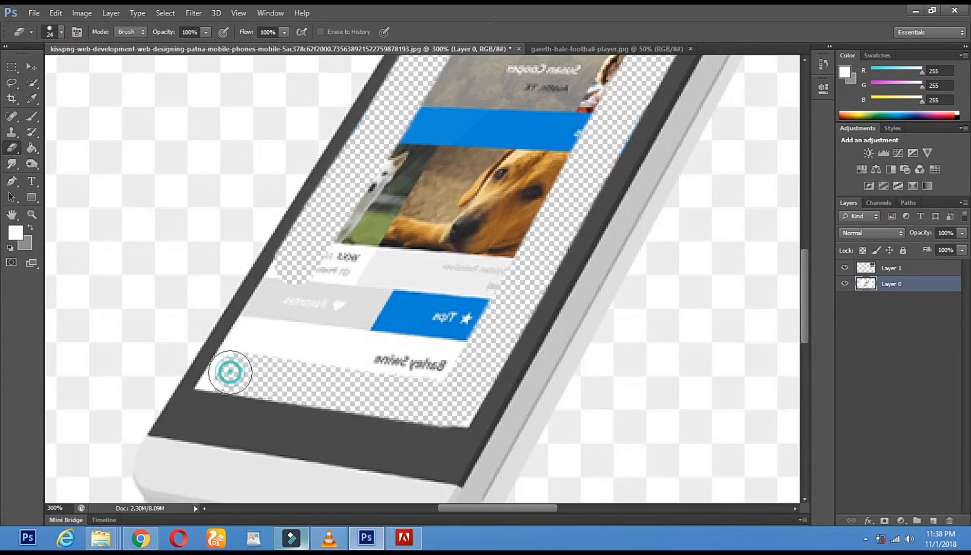
pyautogui.keyDown('shift'); pyautogui.click(288, 281); pyautogui.keyUp('shift')
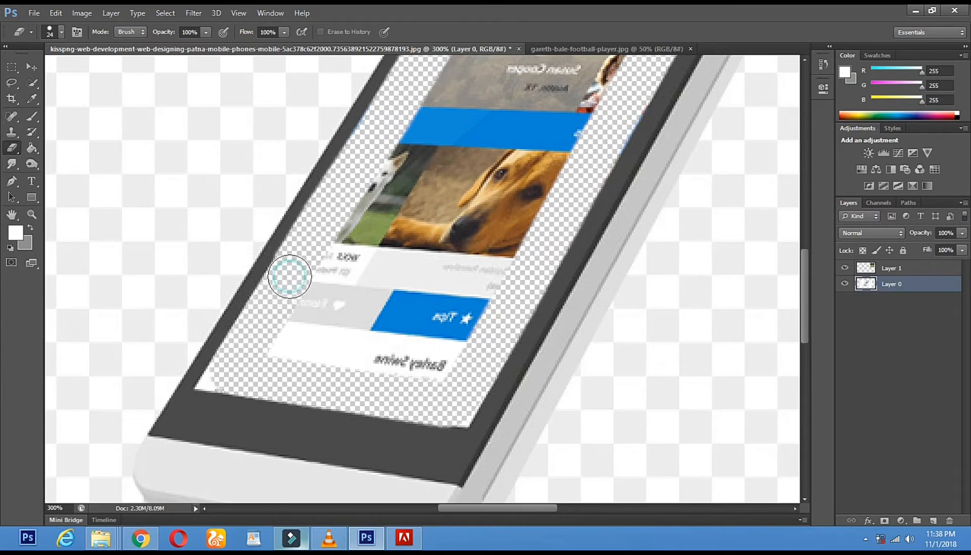
# - Erase the remaining app content inside the phone's screen, keeping the dark bezel intact
pyautogui.moveTo(271, 361)
pyautogui.mouseDown()
pyautogui.moveTo(356, 353)
pyautogui.moveTo(434, 371)
pyautogui.moveTo(445, 345)
pyautogui.moveTo(394, 358)
pyautogui.moveTo(303, 345)
pyautogui.moveTo(325, 283)
pyautogui.moveTo(399, 143)
pyautogui.mouseUp()
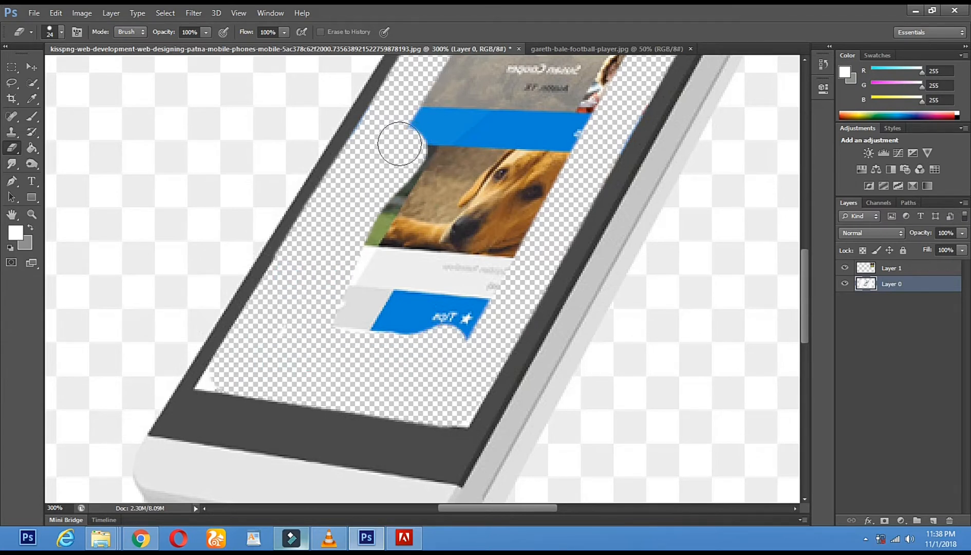
pyautogui.moveTo(323, 343)
pyautogui.mouseDown()
pyautogui.moveTo(412, 169)
pyautogui.moveTo(435, 153)
pyautogui.mouseUp()
pyautogui.moveTo(280, 351)
pyautogui.mouseDown()
pyautogui.moveTo(332, 295)
pyautogui.moveTo(360, 332)
pyautogui.moveTo(463, 143)
pyautogui.mouseUp()
pyautogui.moveTo(390, 356)
pyautogui.mouseDown()
pyautogui.moveTo(457, 214)
pyautogui.moveTo(455, 278)
pyautogui.mouseUp()
pyautogui.moveTo(421, 353)
pyautogui.mouseDown()
pyautogui.moveTo(472, 271)
pyautogui.moveTo(509, 184)
pyautogui.mouseUp()
pyautogui.moveTo(464, 346)
pyautogui.mouseDown()
pyautogui.moveTo(525, 187)
pyautogui.moveTo(382, 391)
pyautogui.mouseUp()
pyautogui.moveTo(357, 333)
pyautogui.mouseDown()
pyautogui.moveTo(287, 337)
pyautogui.moveTo(366, 200)
pyautogui.moveTo(412, 148)
pyautogui.mouseUp()
pyautogui.moveTo(336, 338)
pyautogui.mouseDown()
pyautogui.moveTo(440, 156)
pyautogui.moveTo(347, 357)
pyautogui.moveTo(480, 115)
pyautogui.moveTo(538, 143)
pyautogui.moveTo(497, 160)
pyautogui.moveTo(530, 170)
pyautogui.moveTo(475, 202)
pyautogui.moveTo(403, 357)
pyautogui.moveTo(407, 385)
pyautogui.moveTo(504, 188)
pyautogui.mouseUp()
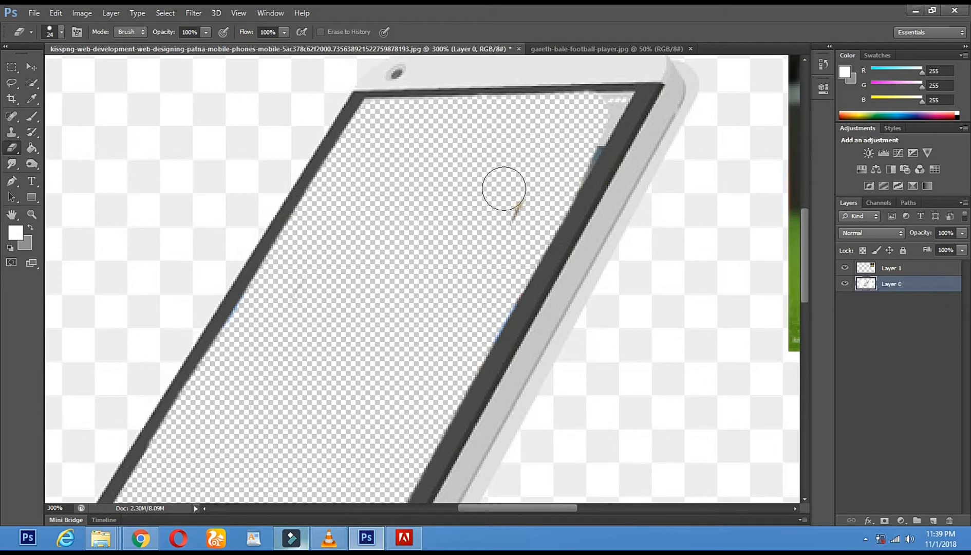
# - Reduce the Eraser size to 12 px and erase the leftover patches near the upper-right corner and middle of the phone's screen
pyautogui.rightClick(529, 173)
pyautogui.click(553, 204)
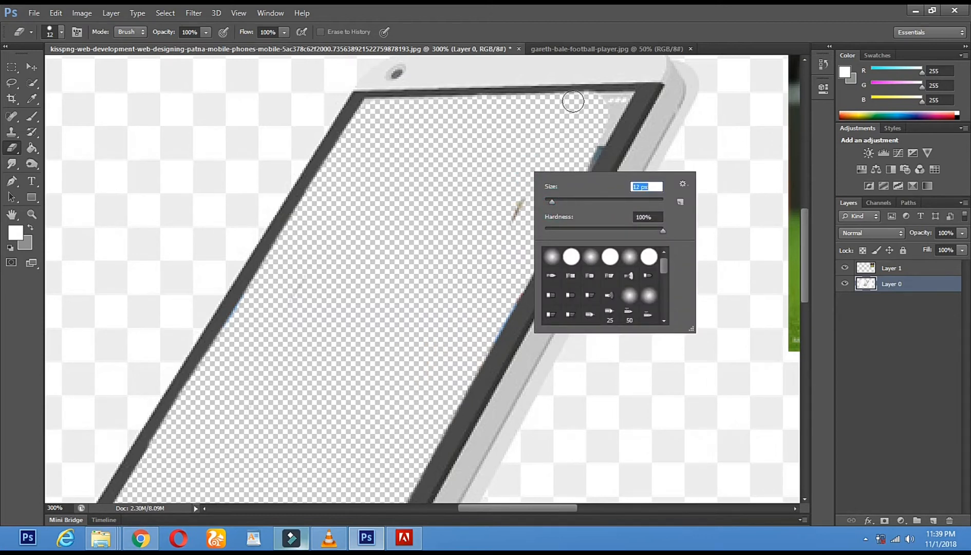
pyautogui.moveTo(583, 104)
pyautogui.mouseDown()
pyautogui.moveTo(614, 103)
pyautogui.moveTo(570, 189)
pyautogui.mouseUp()
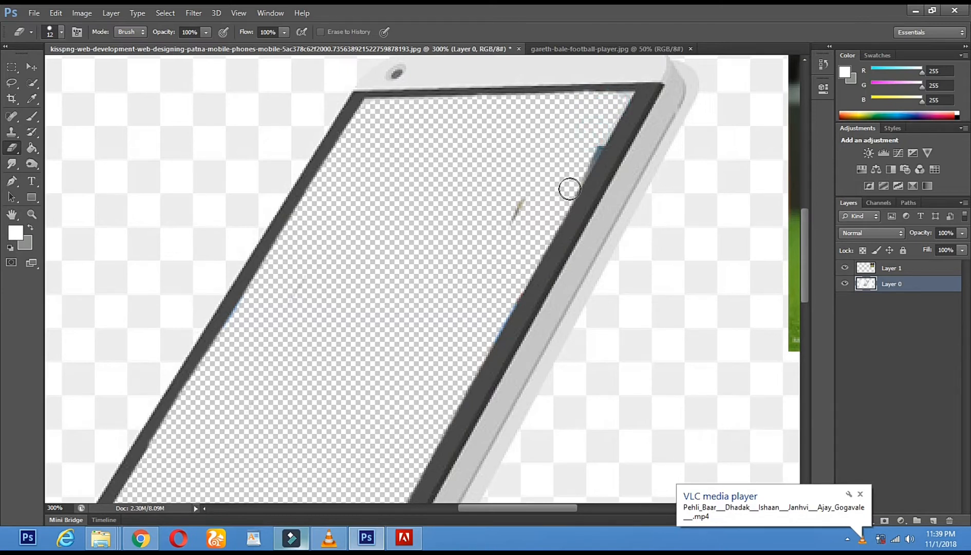
pyautogui.keyDown('shift'); pyautogui.click(616, 103); pyautogui.keyUp('shift')
pyautogui.click(620, 98)
pyautogui.moveTo(536, 182); pyautogui.dragTo(489, 256)
pyautogui.moveTo(416, 226)
pyautogui.mouseDown()
pyautogui.moveTo(577, 114)
pyautogui.moveTo(588, 60)
pyautogui.mouseUp()
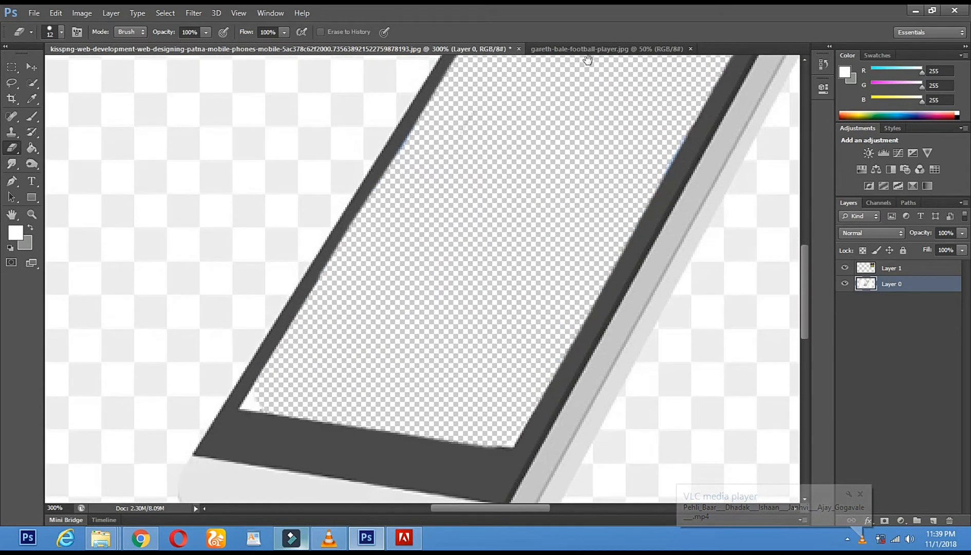
pyautogui.moveTo(520, 375); pyautogui.dragTo(470, 318)
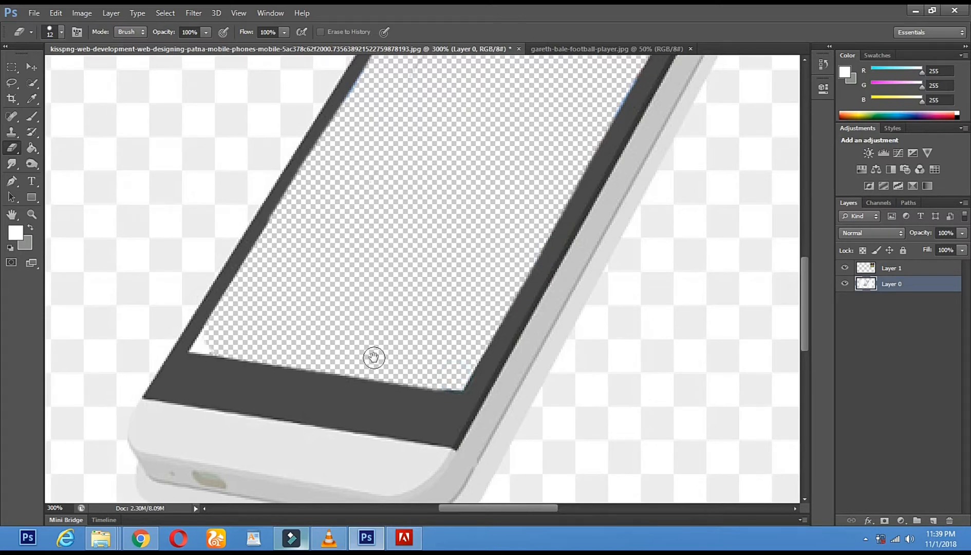
# - Reposition the phone layer and scale it to about 115.68% width and 116.20% height, applying the transformation
pyautogui.click(32, 215)
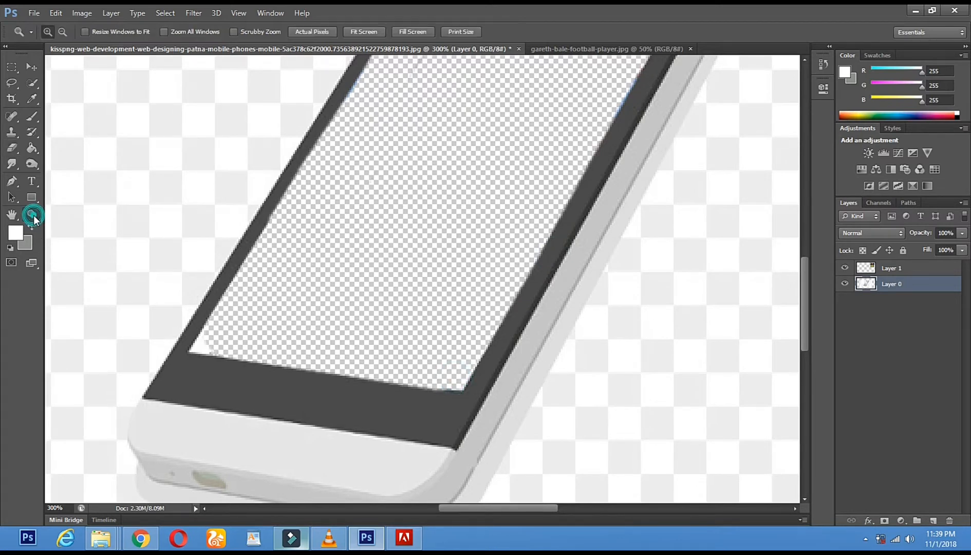
pyautogui.keyDown('alt'); pyautogui.click(356, 260); pyautogui.keyUp('alt')
pyautogui.keyDown('alt'); pyautogui.click(357, 260); pyautogui.keyUp('alt')
pyautogui.keyDown('alt'); pyautogui.click(357, 260); pyautogui.keyUp('alt')
pyautogui.click(497, 240)
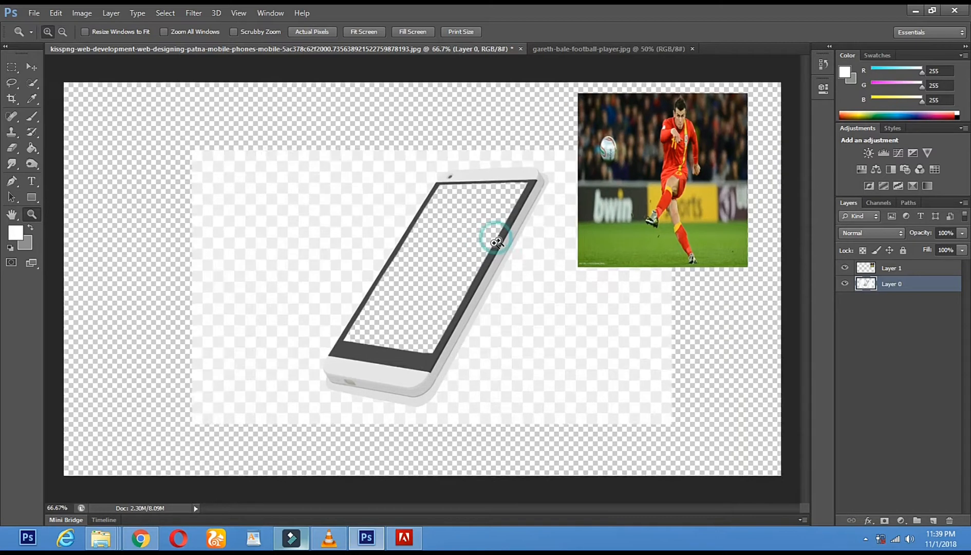
pyautogui.click(32, 66)
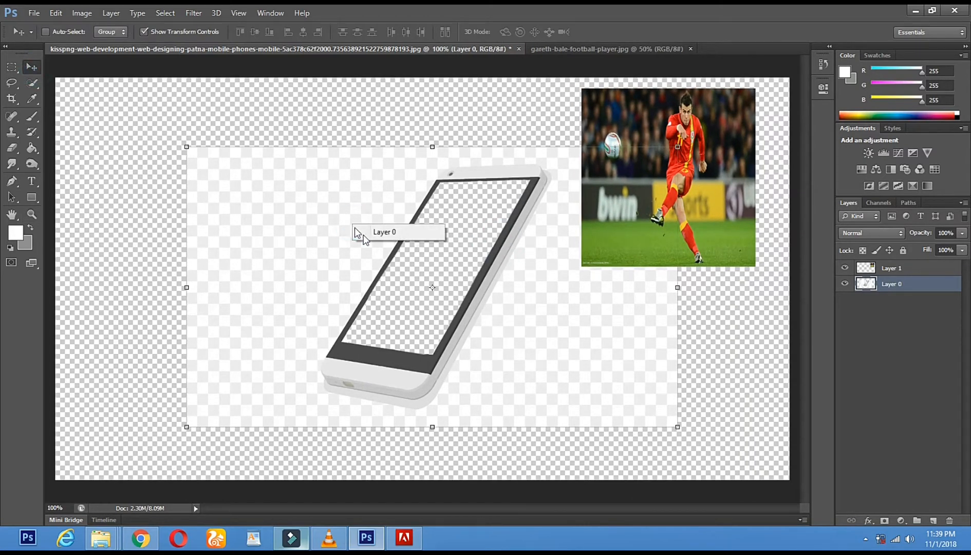
pyautogui.moveTo(373, 242); pyautogui.dragTo(350, 258)
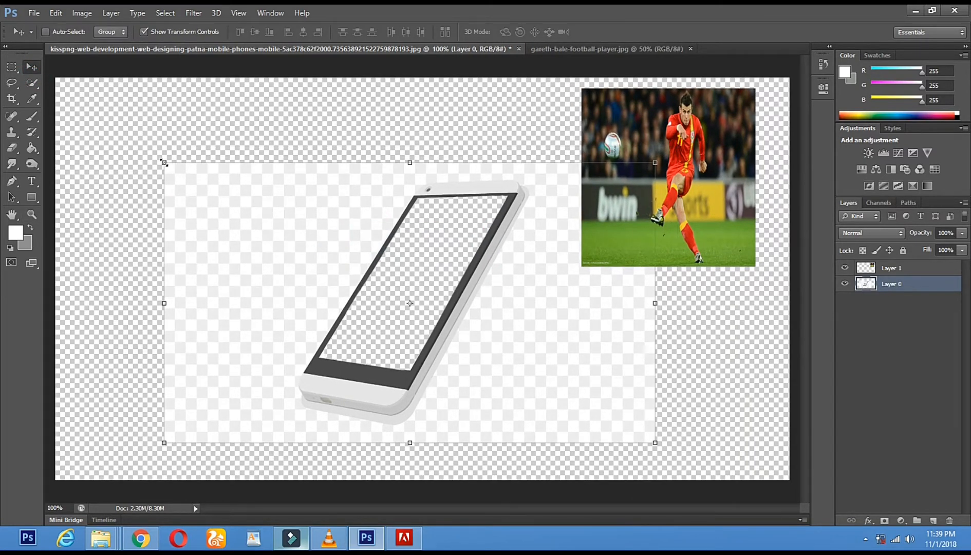
pyautogui.moveTo(164, 162); pyautogui.dragTo(135, 106)
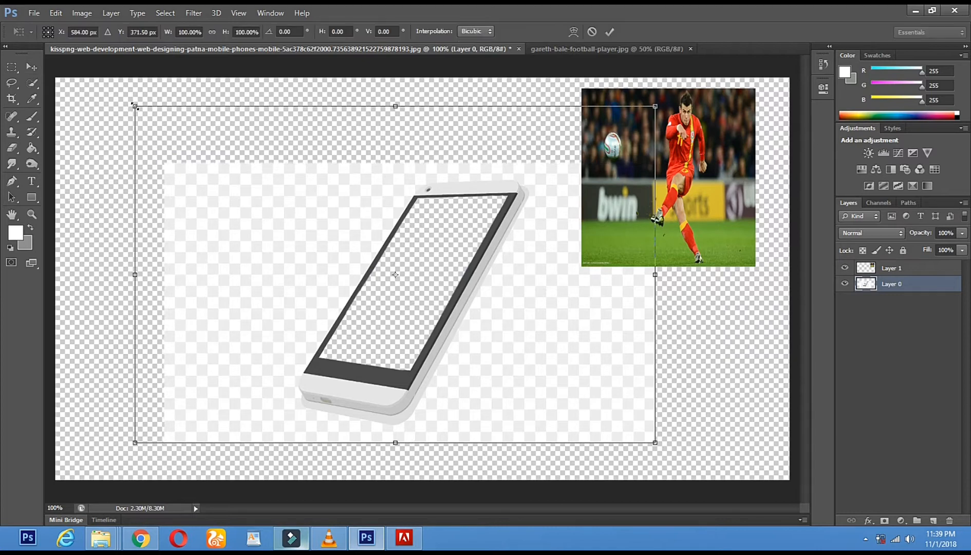
pyautogui.moveTo(659, 107); pyautogui.dragTo(714, 114)
pyautogui.moveTo(616, 235); pyautogui.dragTo(606, 255)
pyautogui.click(30, 72)
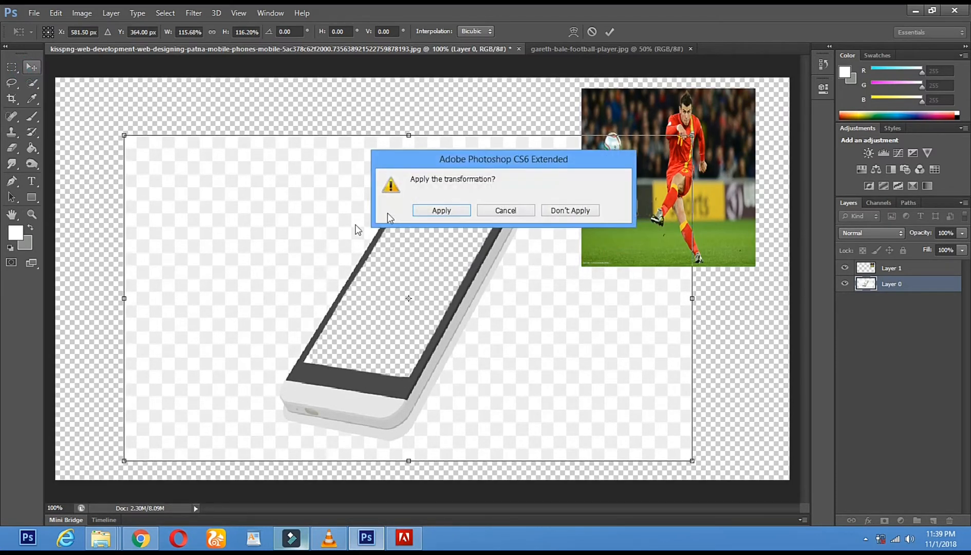
pyautogui.click(442, 216)
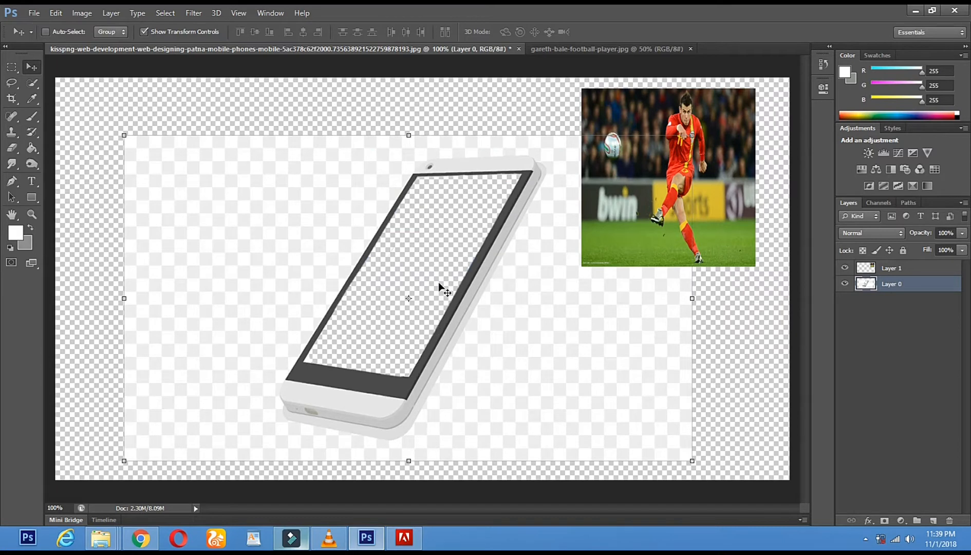
# - Move the player picture on Layer 1 beside the phone and scale it to 120.21% width and 117.01% height, applying the transformation
pyautogui.click(899, 268)
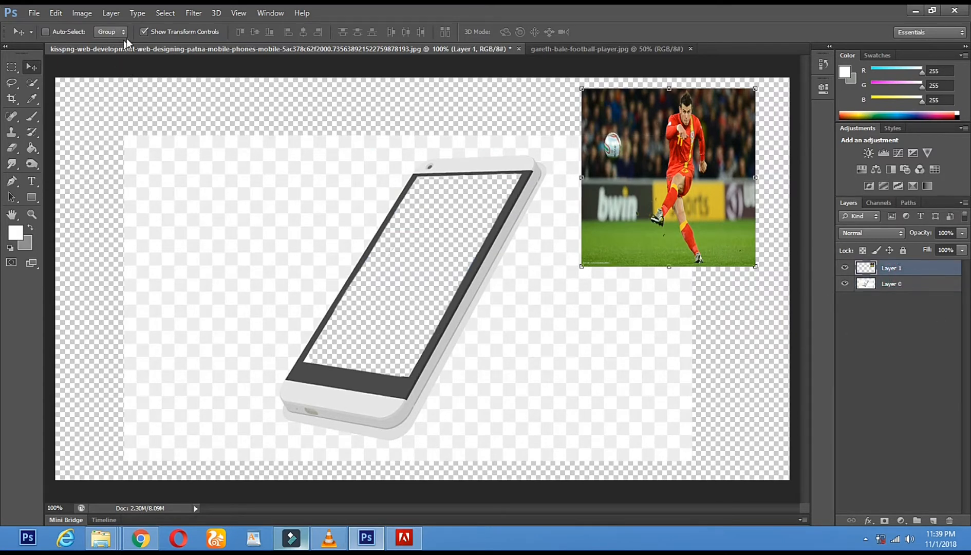
pyautogui.click(145, 31)
pyautogui.moveTo(635, 270); pyautogui.dragTo(487, 257)
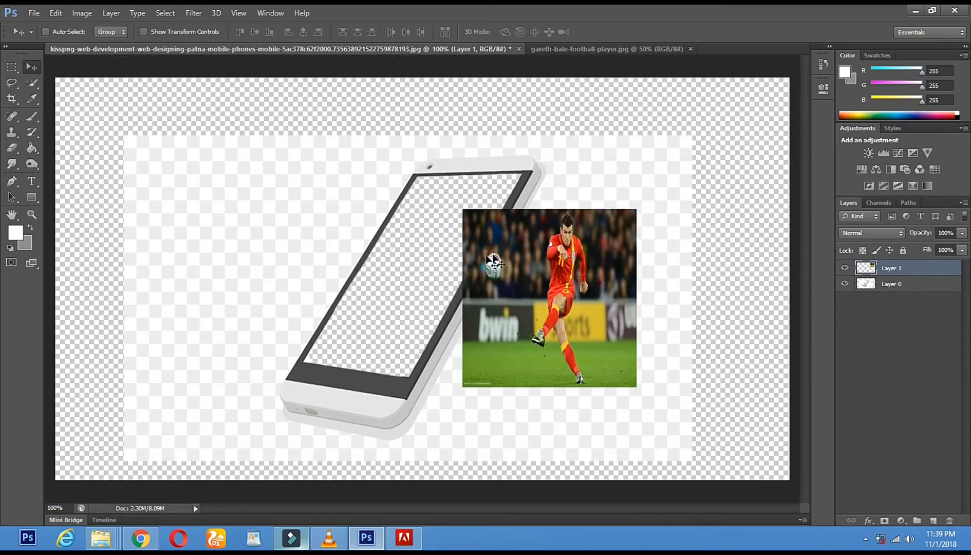
pyautogui.click(144, 32)
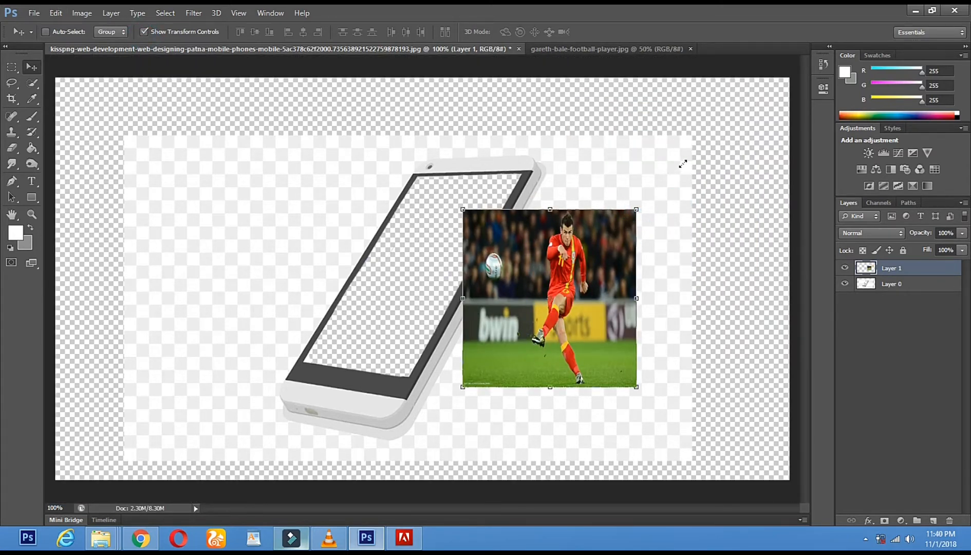
pyautogui.moveTo(637, 209); pyautogui.dragTo(672, 179)
pyautogui.click(27, 72)
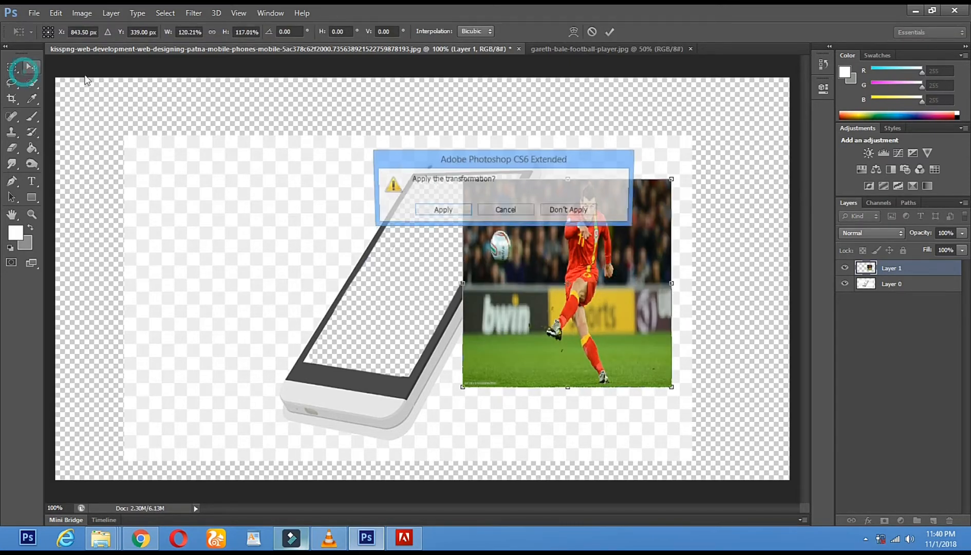
pyautogui.click(432, 211)
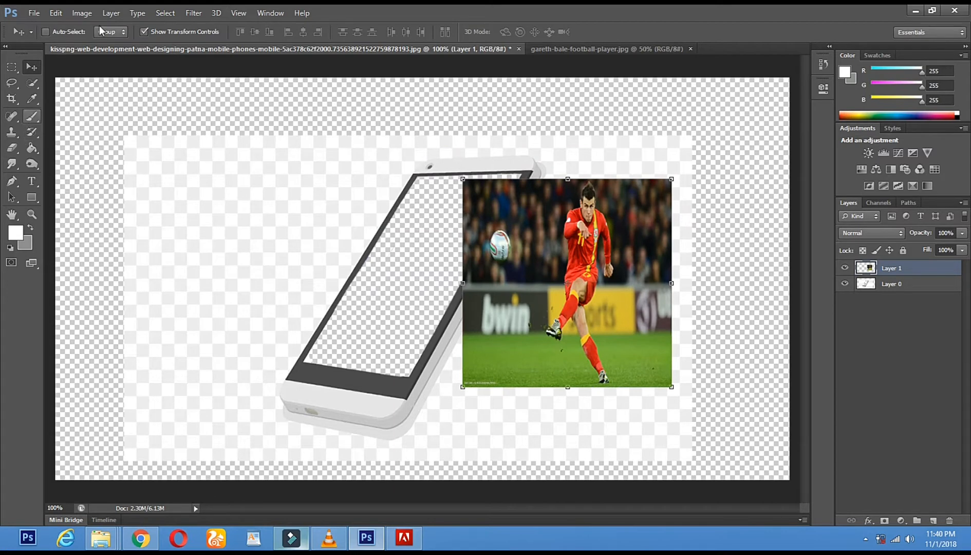
# - Place Layer 1 below Layer 0 and move the player picture behind the phone's screen opening
pyautogui.moveTo(876, 271); pyautogui.dragTo(880, 291)
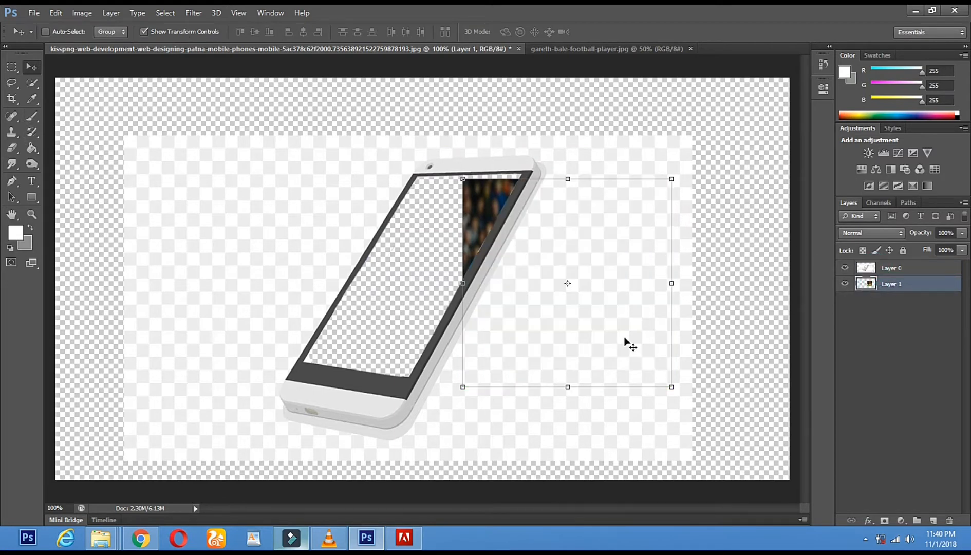
pyautogui.moveTo(569, 258); pyautogui.dragTo(441, 267)
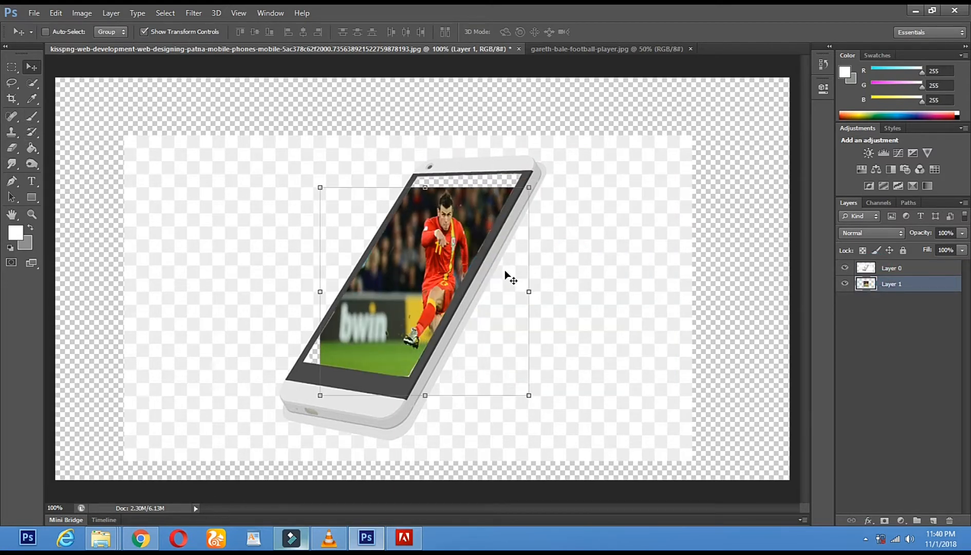
pyautogui.moveTo(520, 131); pyautogui.dragTo(521, 138)
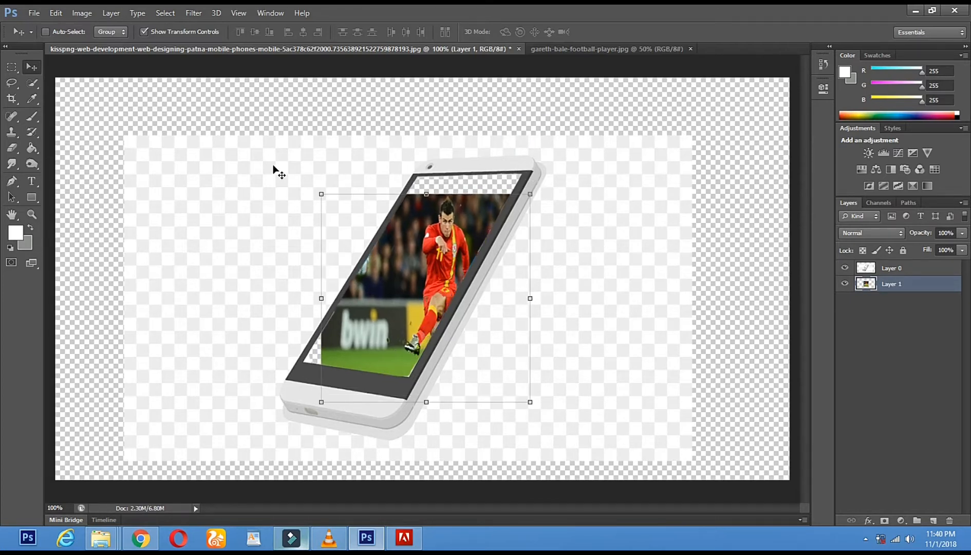
# - Rotate the player picture 22.82° to match the phone's tilt and scale it to 113.32% width and 133.21% height
pyautogui.moveTo(562, 200); pyautogui.dragTo(596, 238)
pyautogui.moveTo(473, 277); pyautogui.dragTo(414, 285)
pyautogui.moveTo(547, 242); pyautogui.dragTo(594, 189)
pyautogui.moveTo(416, 264); pyautogui.dragTo(398, 279)
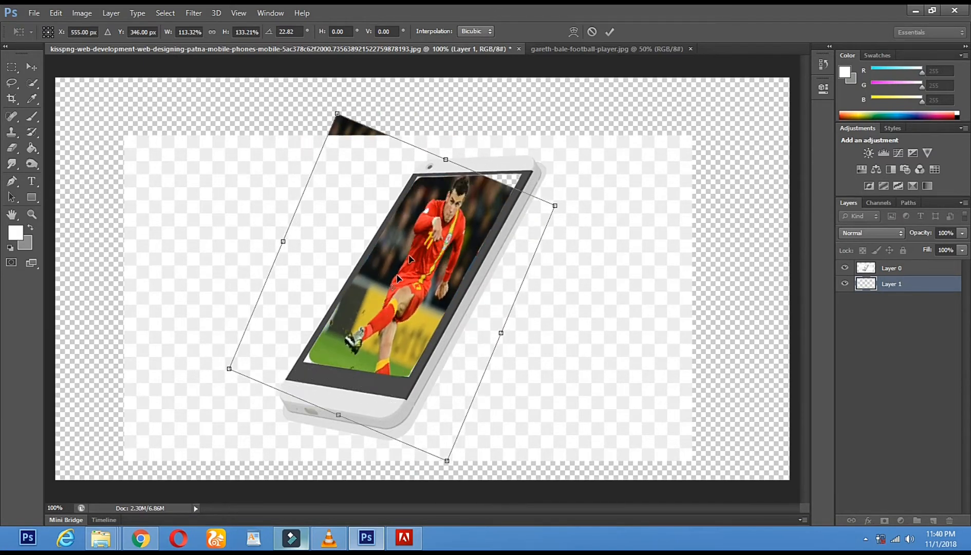
# - Enlarge the player picture to 137.70% width and 145.92% height, position it to fill the phone's screen, and apply the transformation
pyautogui.moveTo(336, 112); pyautogui.dragTo(340, 136)
pyautogui.moveTo(418, 267); pyautogui.dragTo(449, 212)
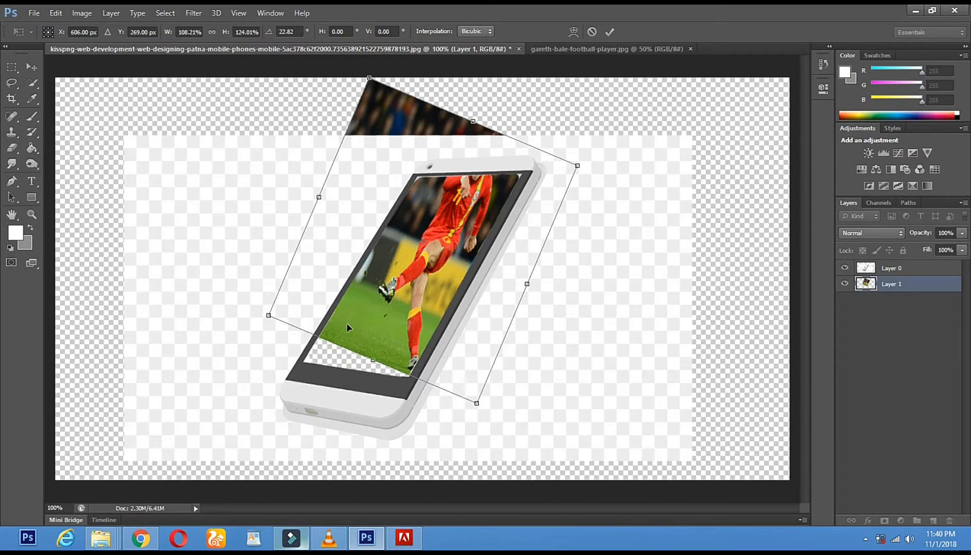
pyautogui.moveTo(255, 318); pyautogui.dragTo(190, 339)
pyautogui.moveTo(391, 241); pyautogui.dragTo(410, 215)
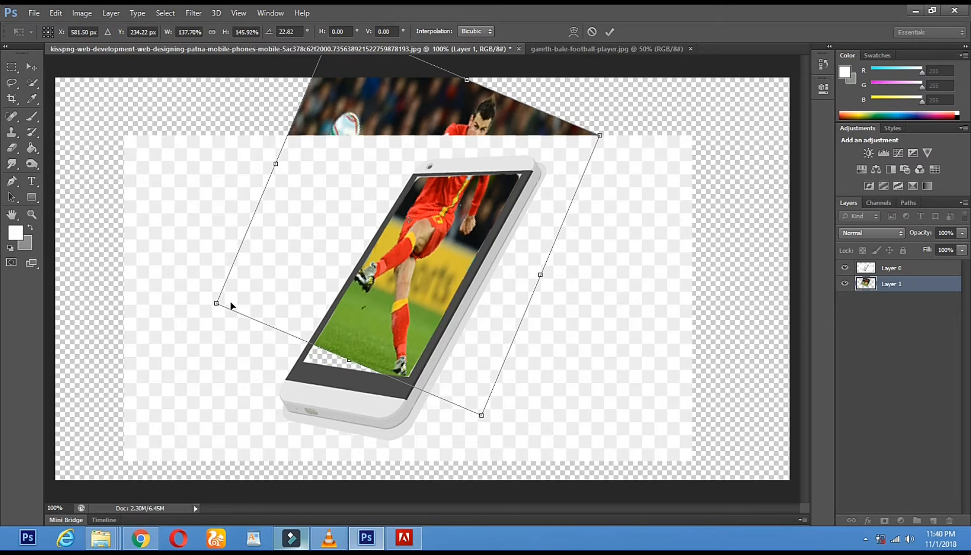
pyautogui.moveTo(335, 309)
pyautogui.mouseDown()
pyautogui.moveTo(346, 320)
pyautogui.moveTo(338, 322)
pyautogui.mouseUp()
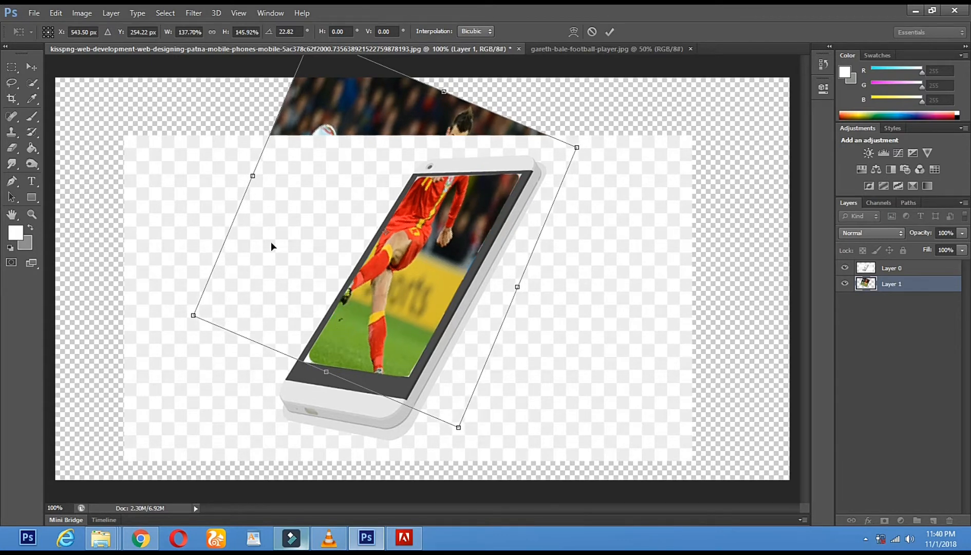
pyautogui.click(32, 66)
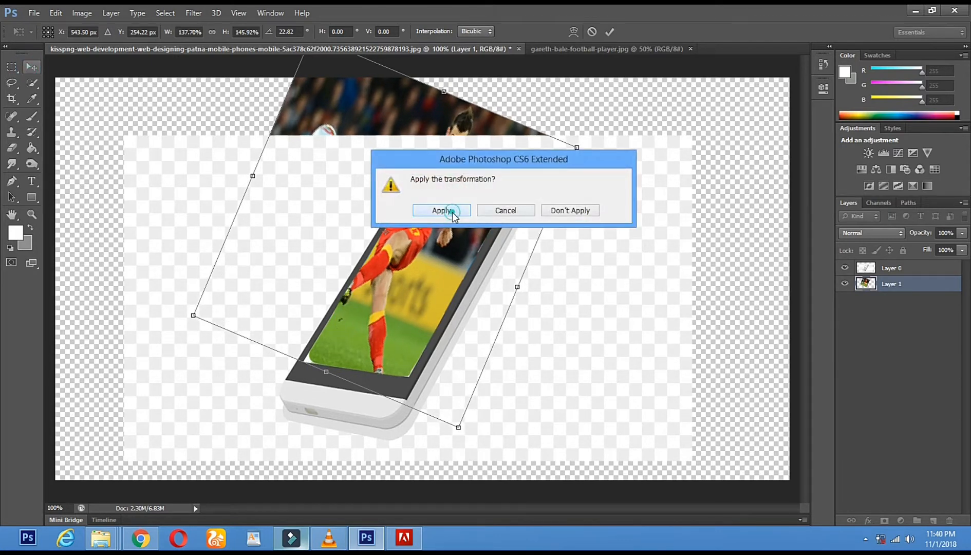
pyautogui.click(442, 210)
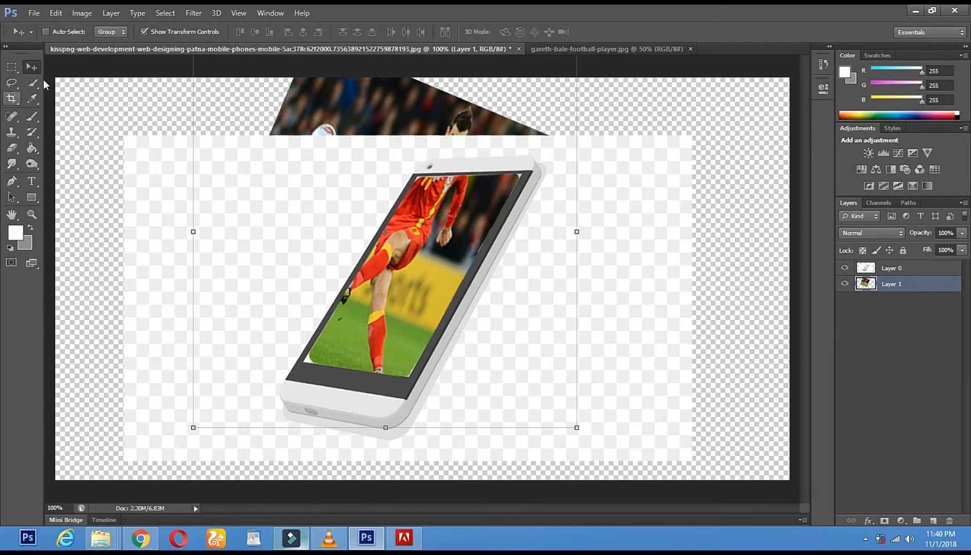
# - Hide the transform controls, select the phone layer (Layer 0), and set the Eraser size to 59 px
pyautogui.click(145, 32)
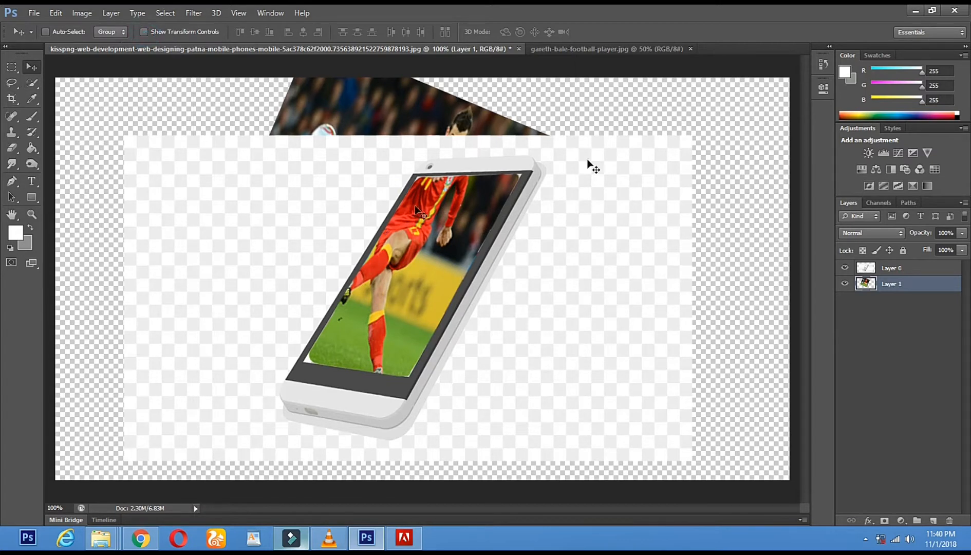
pyautogui.click(899, 269)
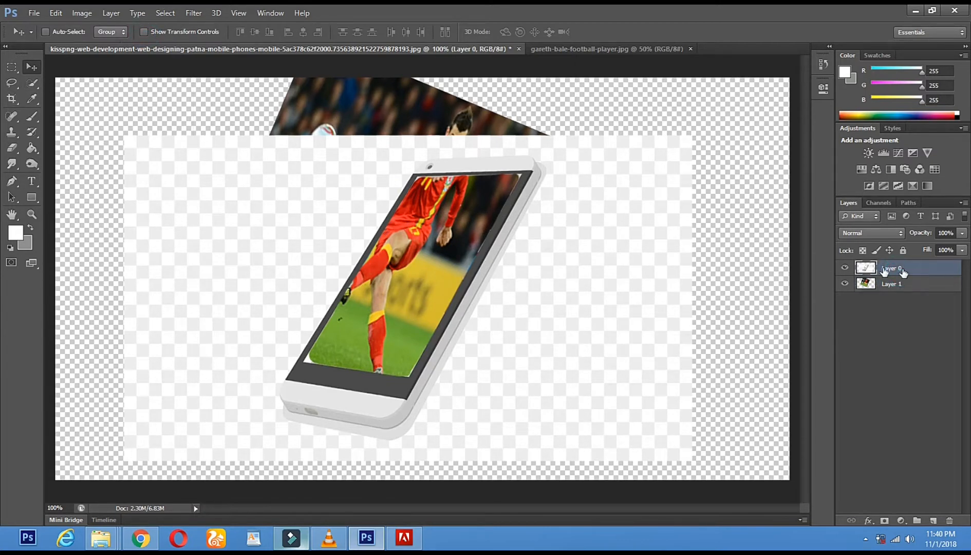
pyautogui.click(12, 148)
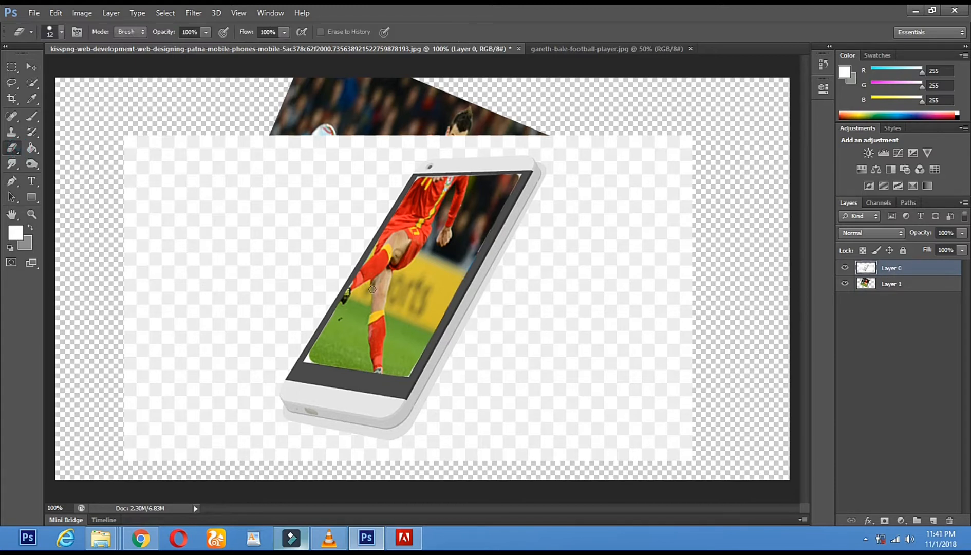
pyautogui.rightClick(378, 288)
pyautogui.moveTo(434, 315); pyautogui.dragTo(458, 315)
pyautogui.click(32, 214)
pyautogui.click(418, 308)
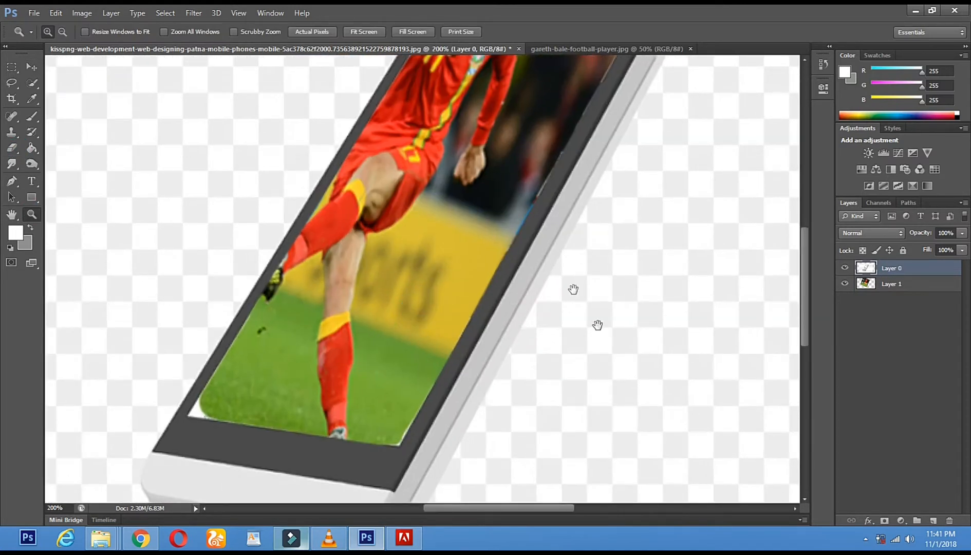
pyautogui.moveTo(574, 289); pyautogui.dragTo(473, 182)
pyautogui.click(12, 149)
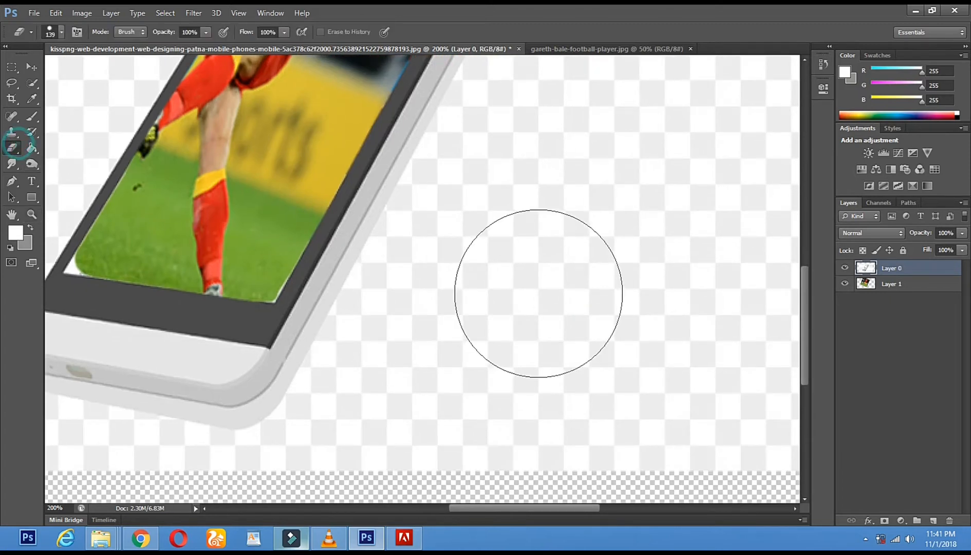
pyautogui.rightClick(538, 294)
pyautogui.click(588, 322)
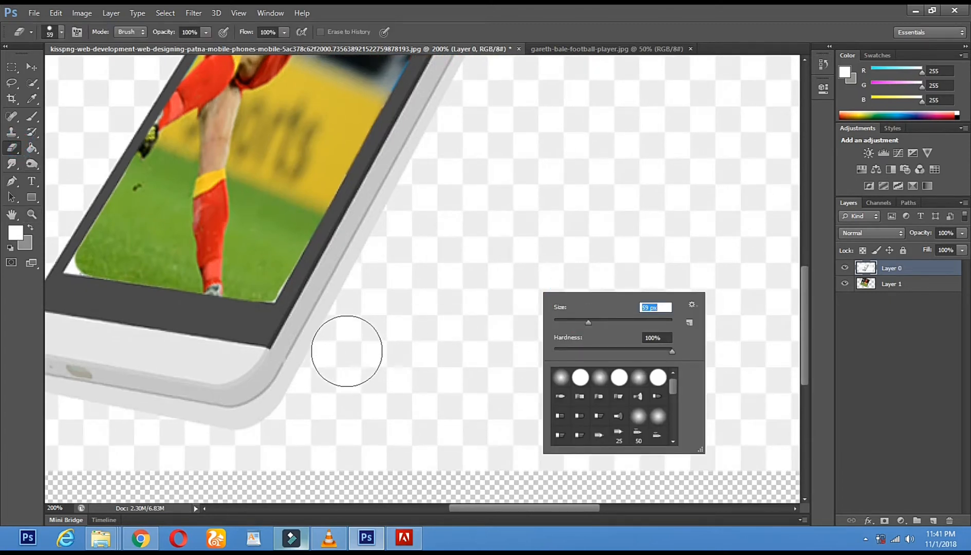
# - Erase a straight strip of the phone layer's checkered background alongside the phone's right side, from the lower corner to the upper corner
pyautogui.click(347, 351)
pyautogui.keyDown('shift'); pyautogui.click(401, 256); pyautogui.keyUp('shift')
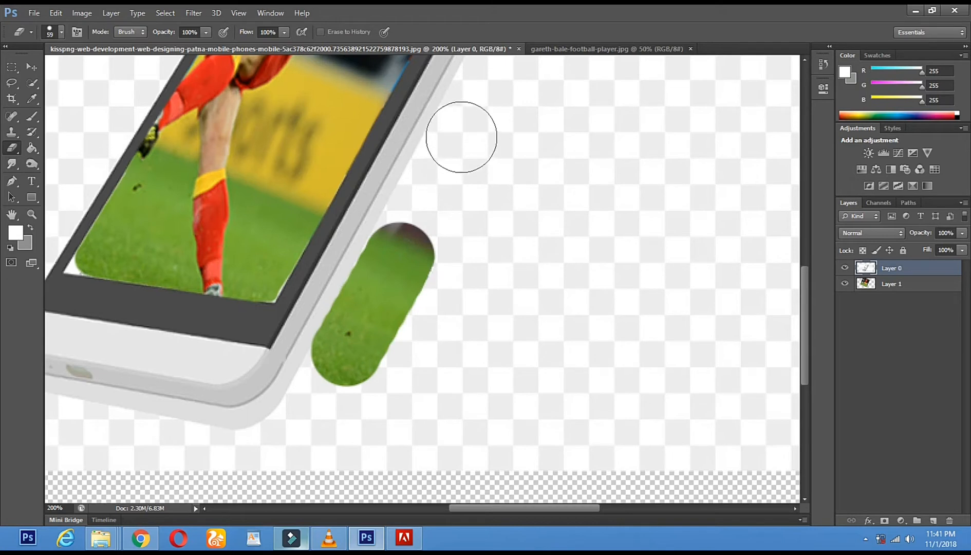
pyautogui.keyDown('shift'); pyautogui.click(459, 143); pyautogui.keyUp('shift')
pyautogui.keyDown('shift'); pyautogui.click(477, 116); pyautogui.keyUp('shift')
pyautogui.press('space')
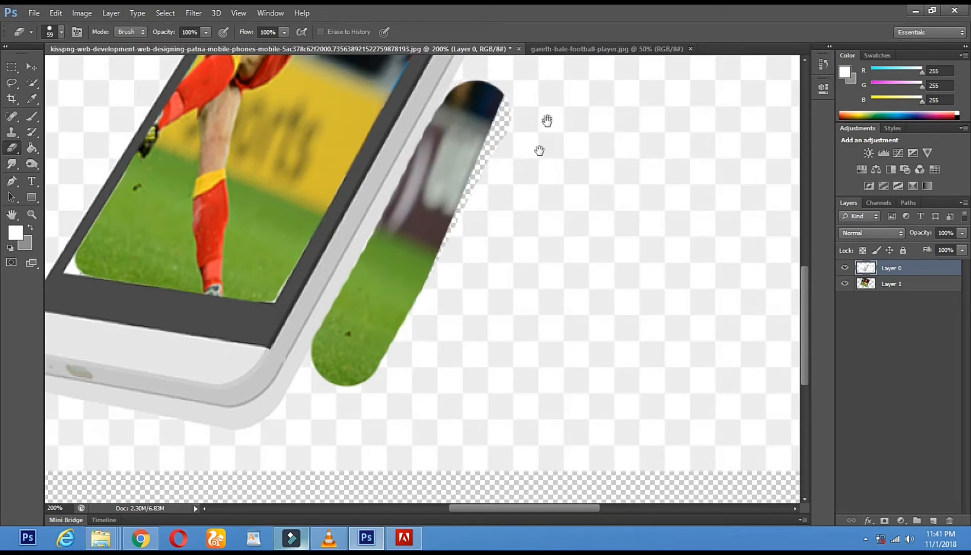
pyautogui.moveTo(547, 121); pyautogui.dragTo(488, 340)
pyautogui.keyDown('shift'); pyautogui.click(491, 189); pyautogui.keyUp('shift')
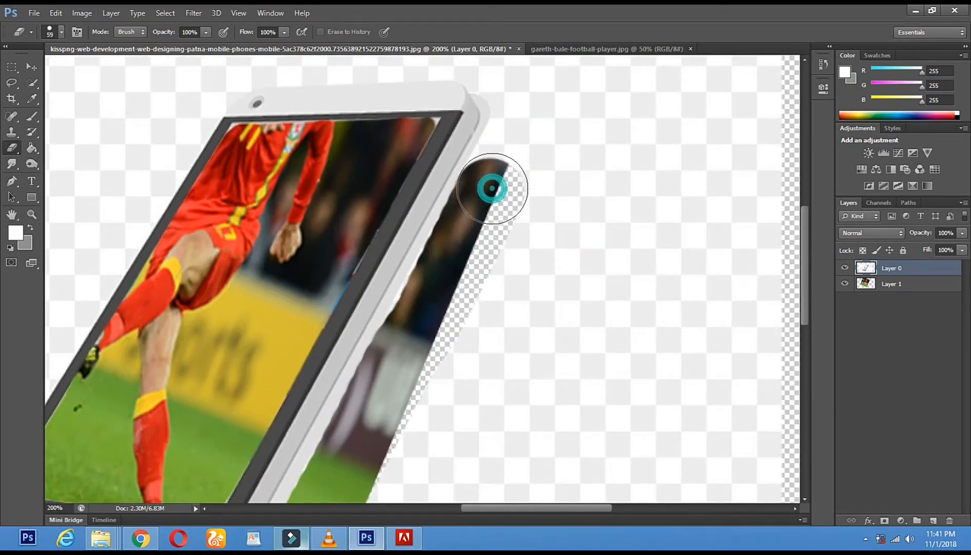
pyautogui.keyDown('shift'); pyautogui.click(535, 109); pyautogui.keyUp('shift')
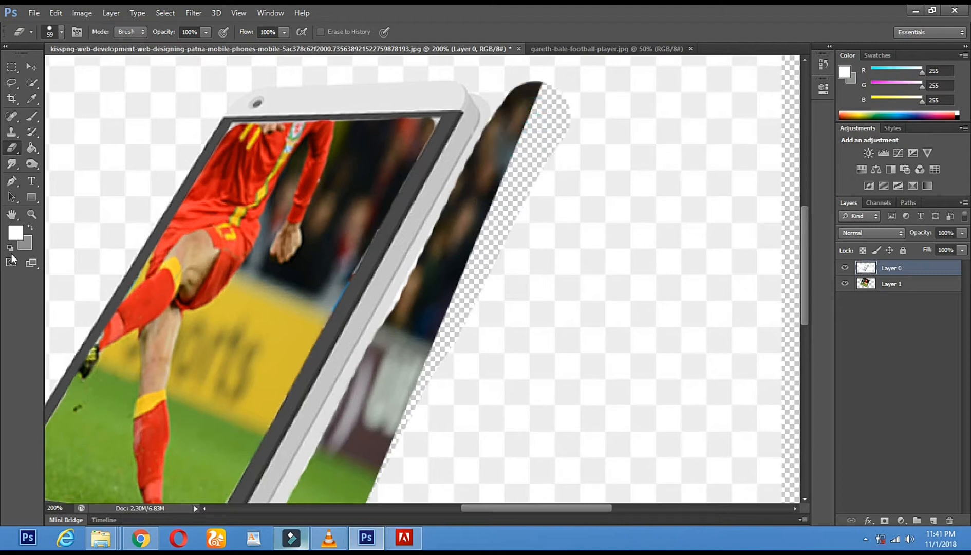
# - Set the Eraser size to 135 px and erase the phone layer's checkered background to the right of the phone
pyautogui.click(32, 214)
pyautogui.keyDown('alt'); pyautogui.click(373, 312); pyautogui.keyUp('alt')
pyautogui.keyDown('alt'); pyautogui.click(373, 312); pyautogui.keyUp('alt')
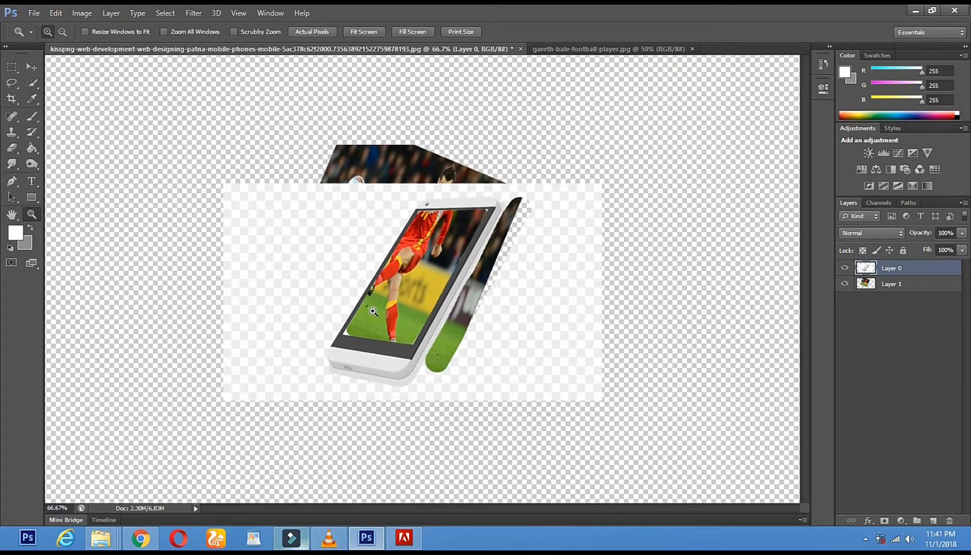
pyautogui.click(12, 148)
pyautogui.rightClick(12, 148)
pyautogui.click(50, 146)
pyautogui.rightClick(498, 253)
pyautogui.click(584, 284)
pyautogui.moveTo(546, 201)
pyautogui.mouseDown()
pyautogui.moveTo(499, 333)
pyautogui.moveTo(464, 378)
pyautogui.moveTo(456, 356)
pyautogui.moveTo(499, 379)
pyautogui.moveTo(503, 468)
pyautogui.moveTo(618, 397)
pyautogui.mouseUp()
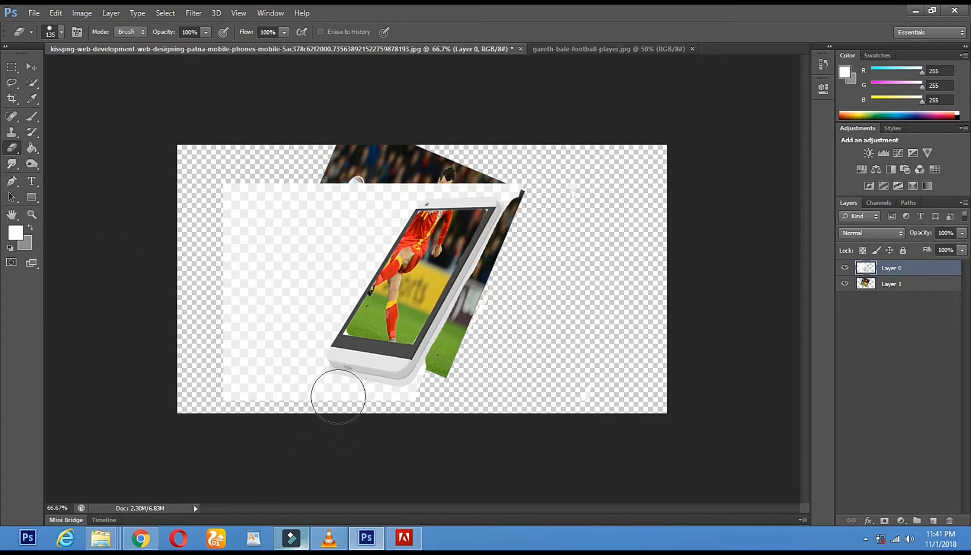
# - Erase the phone layer's background beneath the phone's bottom edge and around its lower-right corner
pyautogui.moveTo(333, 399)
pyautogui.mouseDown()
pyautogui.moveTo(390, 412)
pyautogui.moveTo(419, 408)
pyautogui.moveTo(439, 385)
pyautogui.mouseUp()
pyautogui.click(445, 376)
pyautogui.click(457, 355)
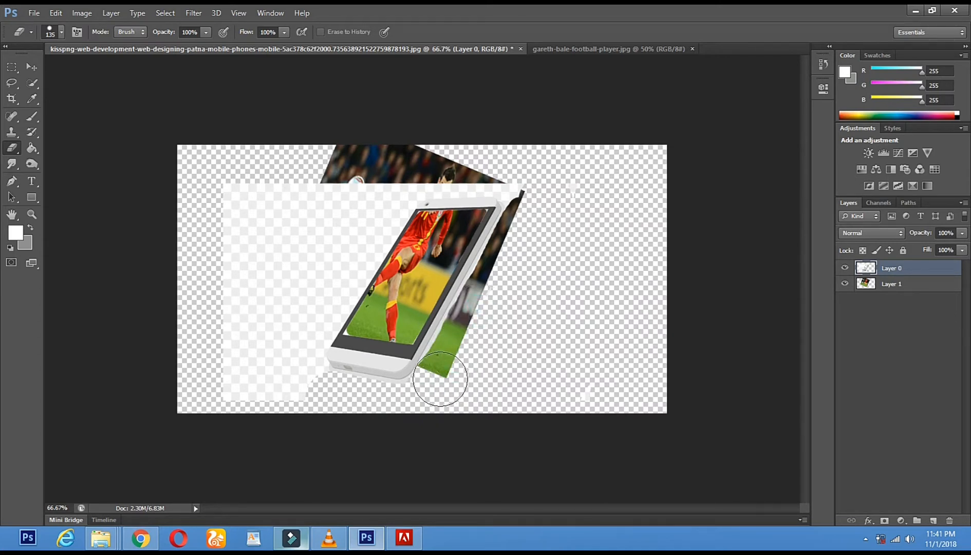
# - Set the Eraser size to 41 px and erase a straight strip of background along the phone's left side up to its top corner
pyautogui.rightClick(522, 304)
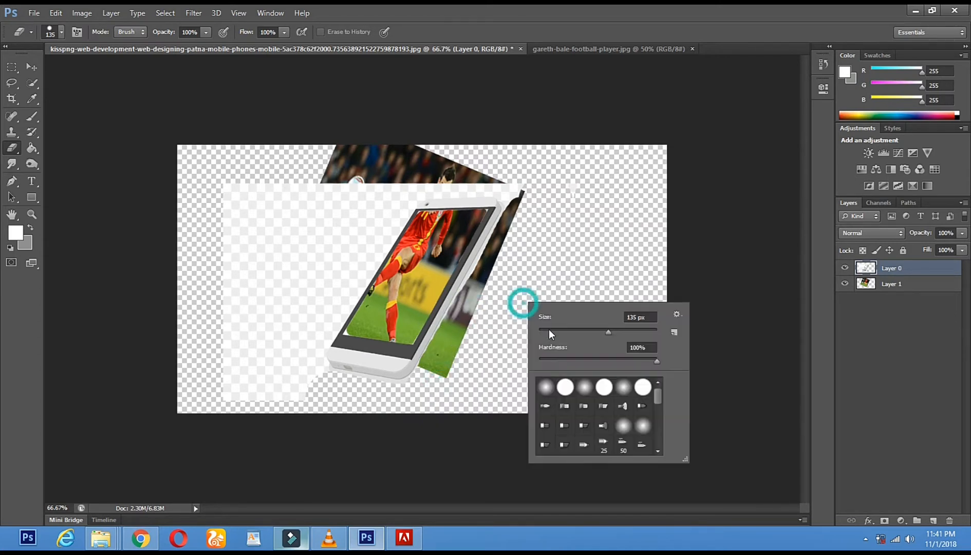
pyautogui.click(564, 331)
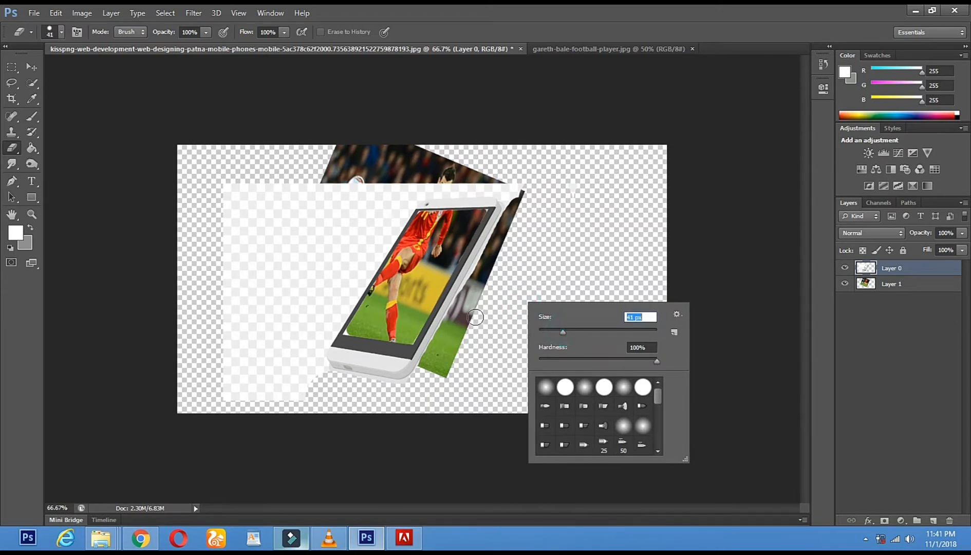
pyautogui.click(449, 327)
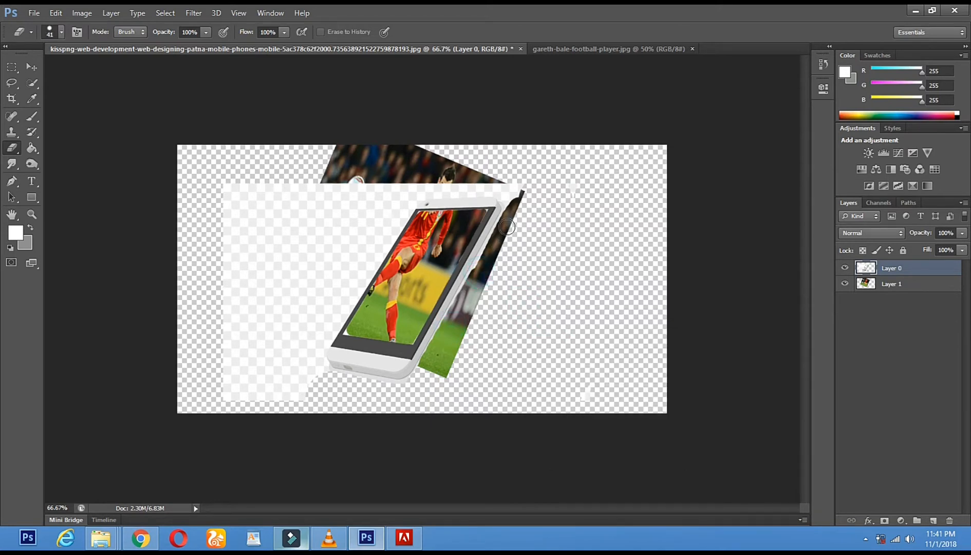
pyautogui.click(32, 215)
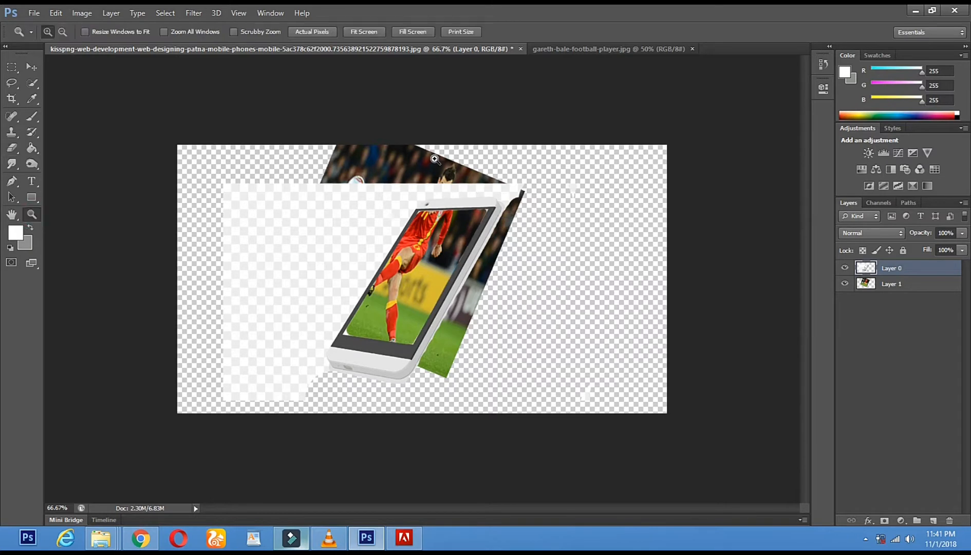
pyautogui.click(435, 160)
pyautogui.click(336, 295)
pyautogui.click(337, 288)
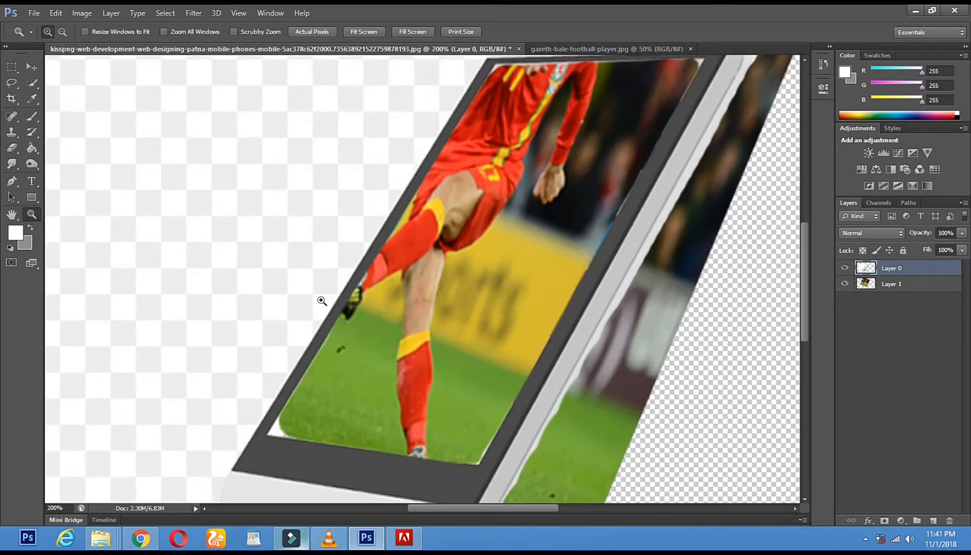
pyautogui.keyDown('alt'); pyautogui.click(339, 302); pyautogui.keyUp('alt')
pyautogui.keyDown('alt'); pyautogui.click(330, 297); pyautogui.keyUp('alt')
pyautogui.click(11, 148)
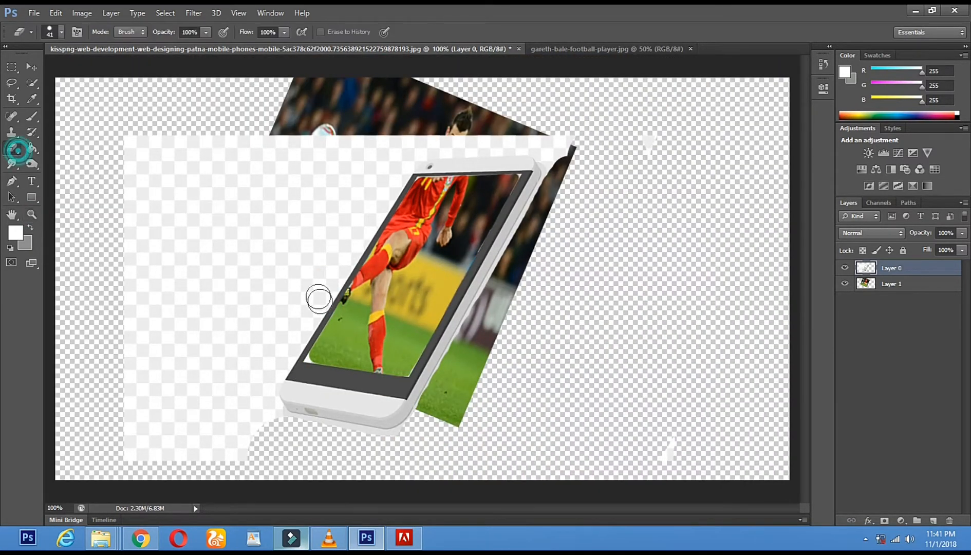
pyautogui.keyDown('shift'); pyautogui.click(350, 235); pyautogui.keyUp('shift')
pyautogui.keyDown('shift'); pyautogui.click(381, 177); pyautogui.keyUp('shift')
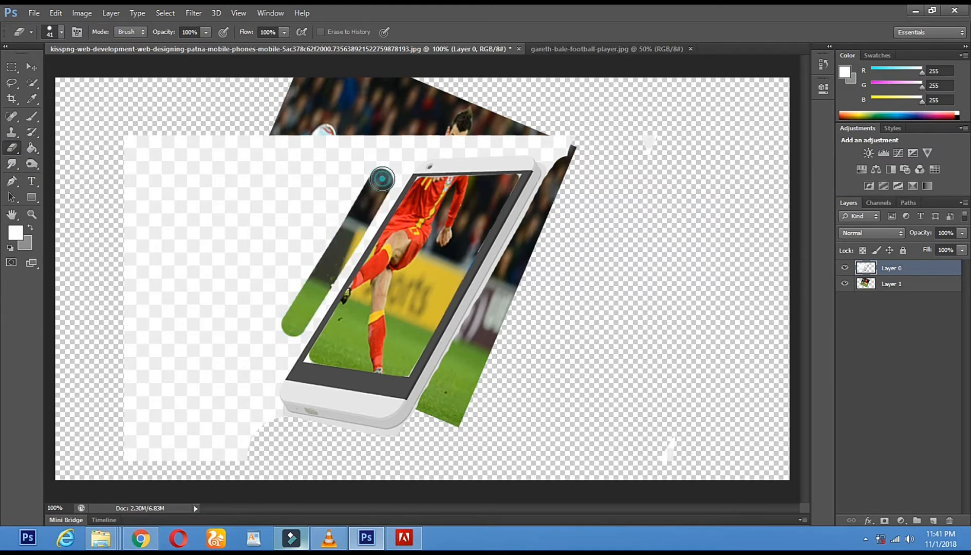
pyautogui.keyDown('shift'); pyautogui.click(398, 156); pyautogui.keyUp('shift')
pyautogui.keyDown('shift'); pyautogui.click(407, 143); pyautogui.keyUp('shift')
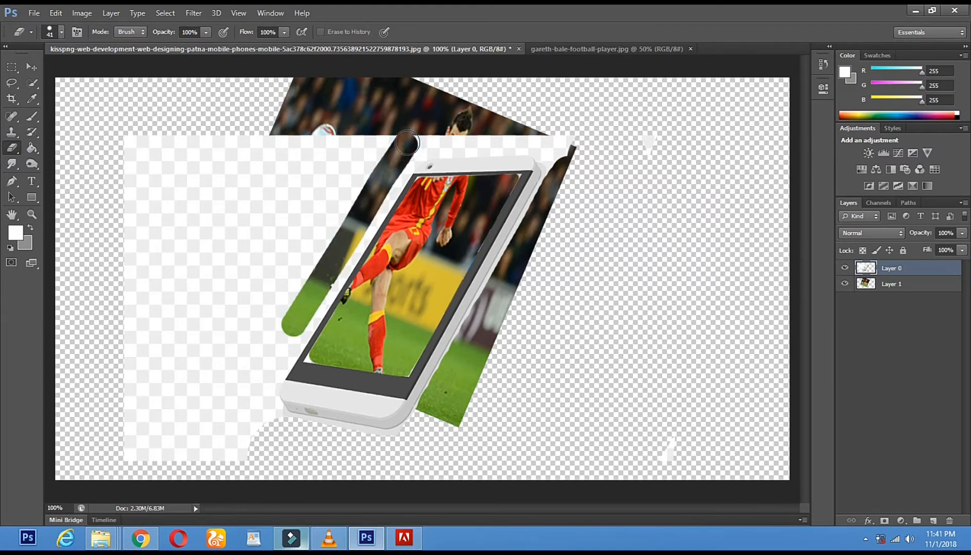
# - Erase the background above the phone's top edge and around its upper corners, and extend the left-side strip towards the bottom corner
pyautogui.click(434, 145)
pyautogui.keyDown('shift'); pyautogui.click(491, 144); pyautogui.keyUp('shift')
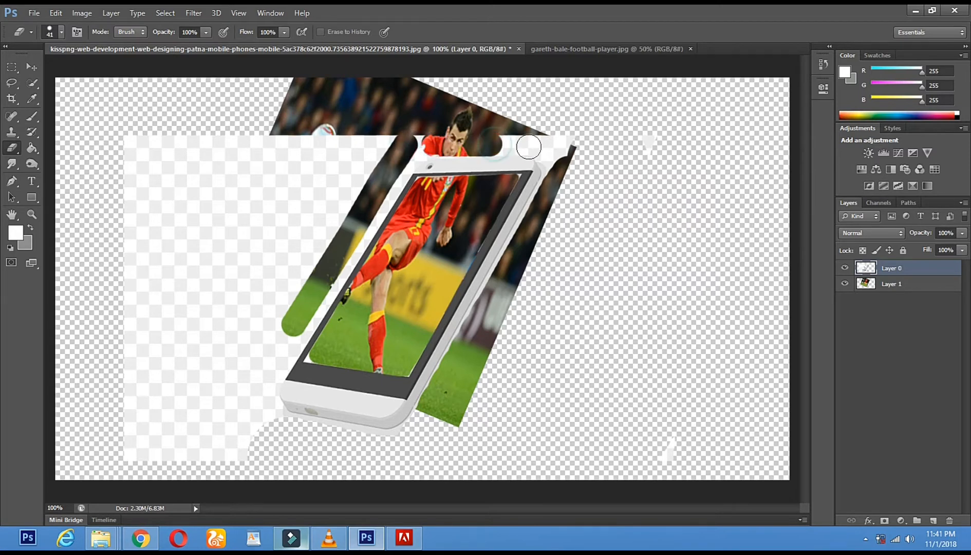
pyautogui.keyDown('shift'); pyautogui.click(537, 148); pyautogui.keyUp('shift')
pyautogui.keyDown('shift'); pyautogui.click(546, 151); pyautogui.keyUp('shift')
pyautogui.keyDown('shift'); pyautogui.click(551, 167); pyautogui.keyUp('shift')
pyautogui.keyDown('shift'); pyautogui.click(554, 181); pyautogui.keyUp('shift')
pyautogui.moveTo(564, 162)
pyautogui.mouseDown()
pyautogui.moveTo(548, 125)
pyautogui.moveTo(585, 156)
pyautogui.mouseUp()
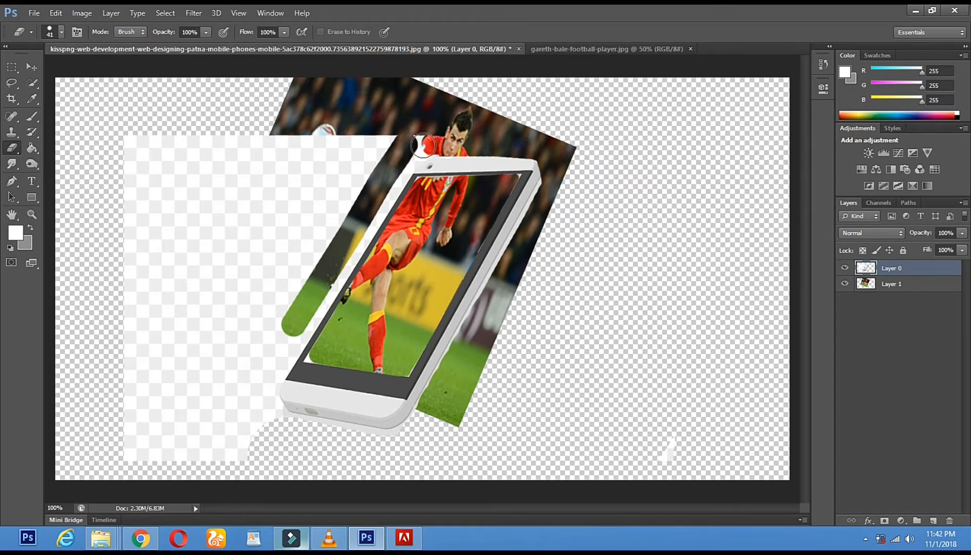
pyautogui.click(398, 153)
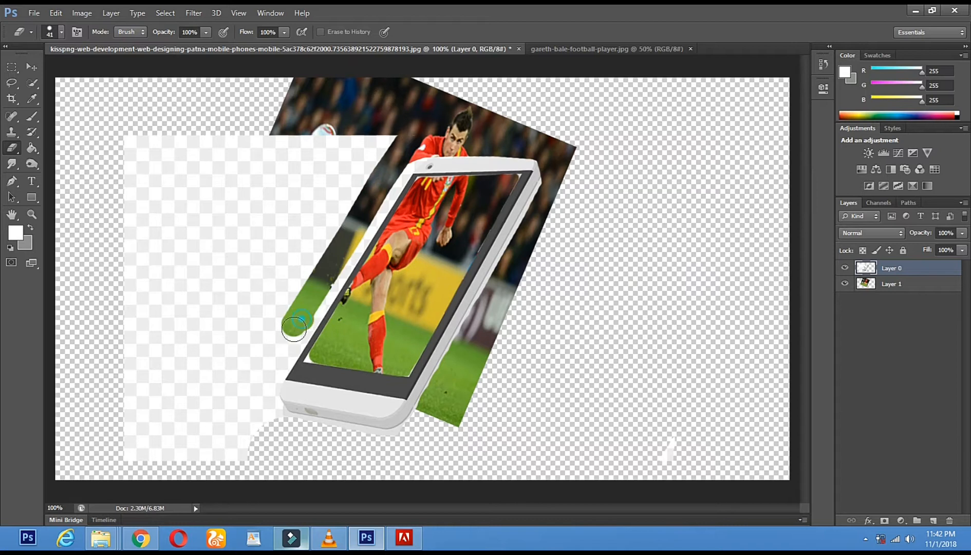
pyautogui.moveTo(294, 329); pyautogui.dragTo(269, 362)
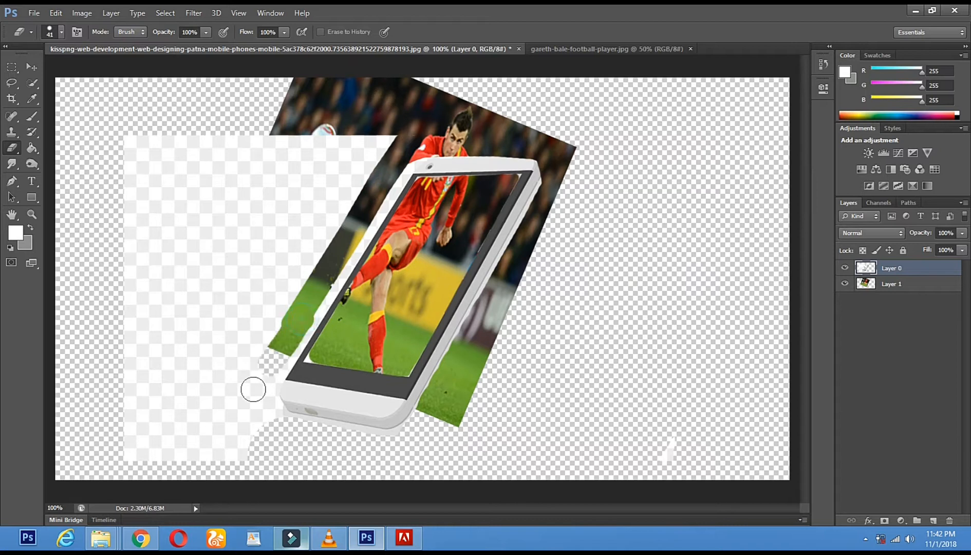
pyautogui.click(866, 539)
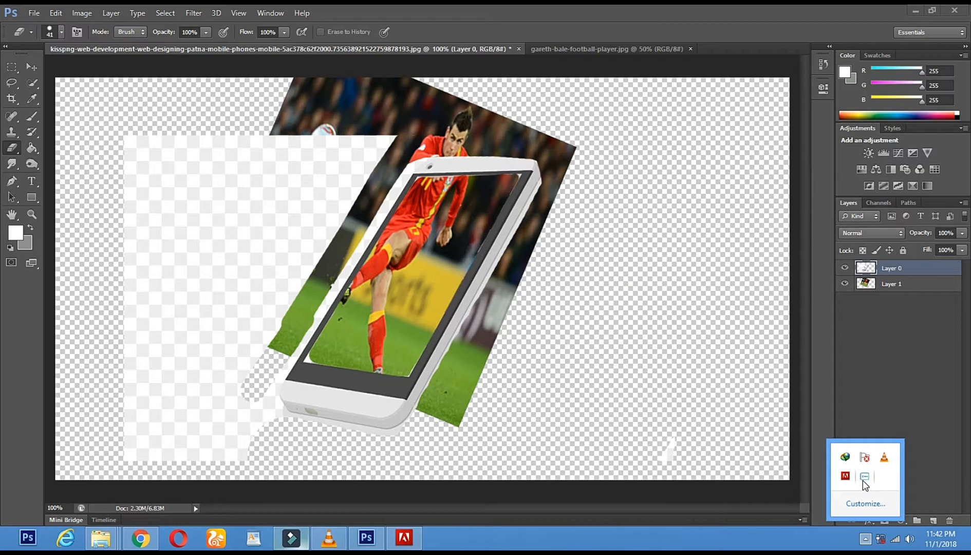
pyautogui.rightClick(864, 478)
pyautogui.click(847, 431)
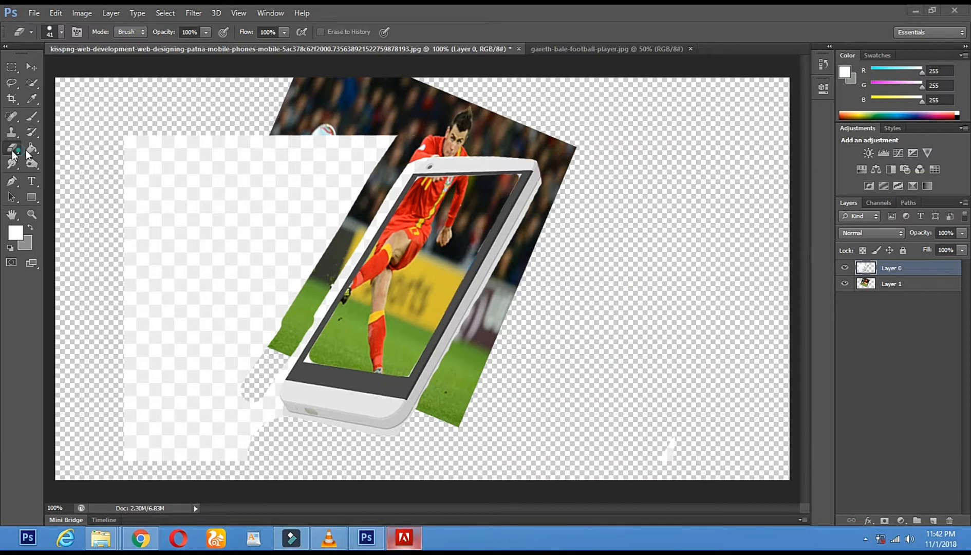
# - Set the Eraser size to 93 px, erase the remaining checkered background left of the phone, and trim along its left side
pyautogui.rightClick(234, 167)
pyautogui.click(301, 195)
pyautogui.moveTo(127, 149)
pyautogui.mouseDown()
pyautogui.moveTo(373, 138)
pyautogui.moveTo(301, 176)
pyautogui.moveTo(130, 183)
pyautogui.moveTo(246, 193)
pyautogui.moveTo(287, 182)
pyautogui.moveTo(334, 200)
pyautogui.moveTo(282, 287)
pyautogui.moveTo(300, 210)
pyautogui.moveTo(246, 230)
pyautogui.moveTo(138, 241)
pyautogui.moveTo(256, 231)
pyautogui.moveTo(231, 329)
pyautogui.moveTo(275, 304)
pyautogui.moveTo(244, 376)
pyautogui.moveTo(119, 244)
pyautogui.moveTo(213, 270)
pyautogui.moveTo(153, 347)
pyautogui.moveTo(126, 291)
pyautogui.moveTo(144, 409)
pyautogui.moveTo(133, 460)
pyautogui.moveTo(199, 335)
pyautogui.moveTo(234, 480)
pyautogui.moveTo(221, 405)
pyautogui.moveTo(244, 400)
pyautogui.moveTo(254, 418)
pyautogui.moveTo(226, 416)
pyautogui.moveTo(182, 466)
pyautogui.moveTo(235, 387)
pyautogui.moveTo(272, 357)
pyautogui.moveTo(251, 370)
pyautogui.mouseUp()
pyautogui.click(383, 119)
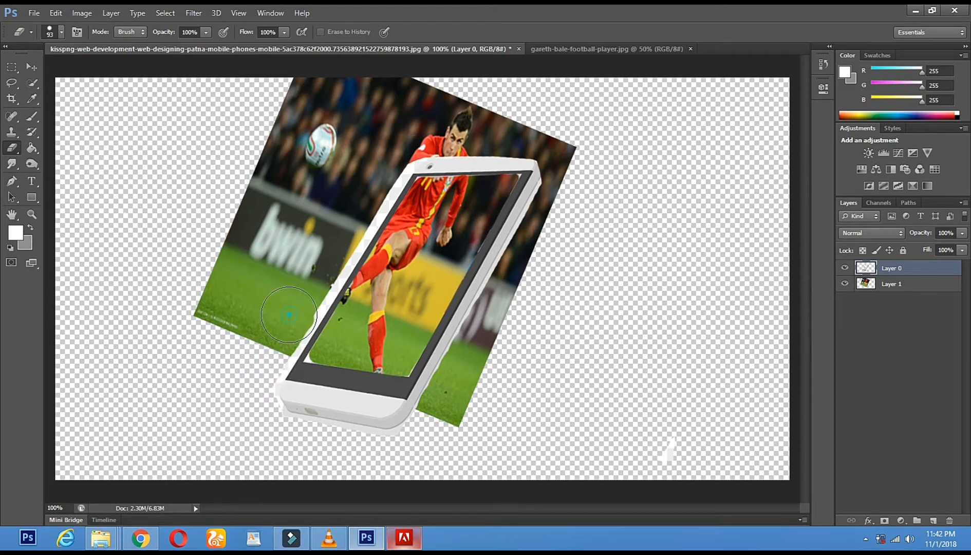
pyautogui.keyDown('shift'); pyautogui.click(334, 239); pyautogui.keyUp('shift')
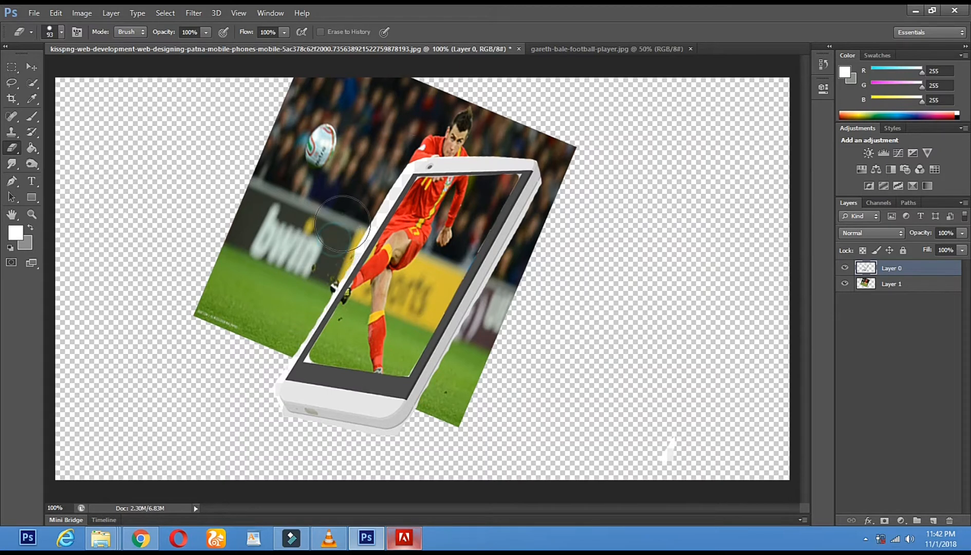
pyautogui.keyDown('shift'); pyautogui.click(364, 191); pyautogui.keyUp('shift')
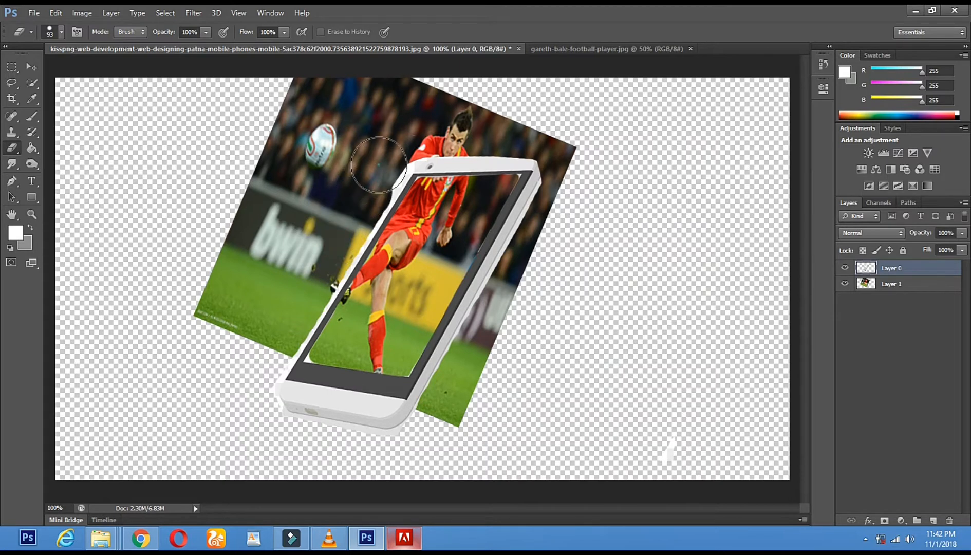
# - Set the Eraser size to 44 px and trim the leftover white fringe along the phone's right edge
pyautogui.rightClick(605, 181)
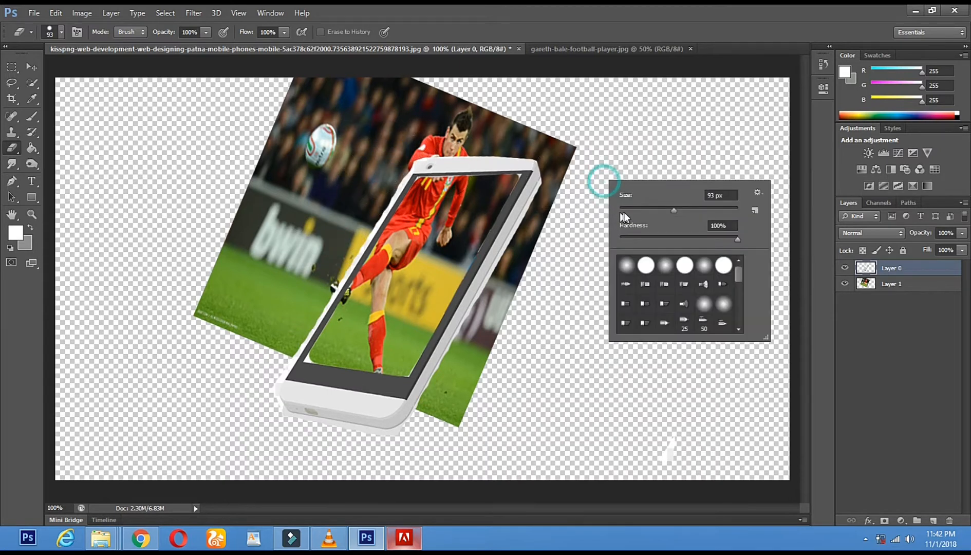
pyautogui.click(646, 210)
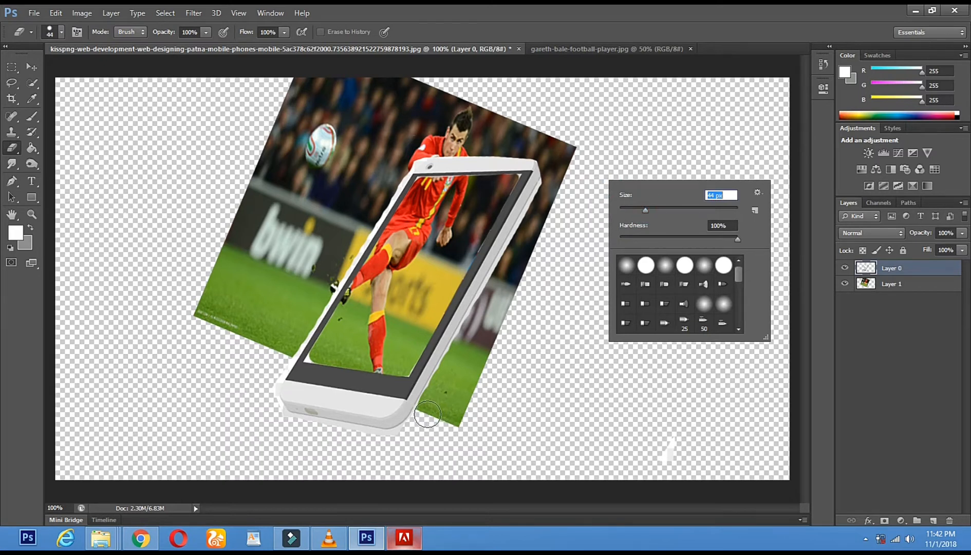
pyautogui.click(427, 414)
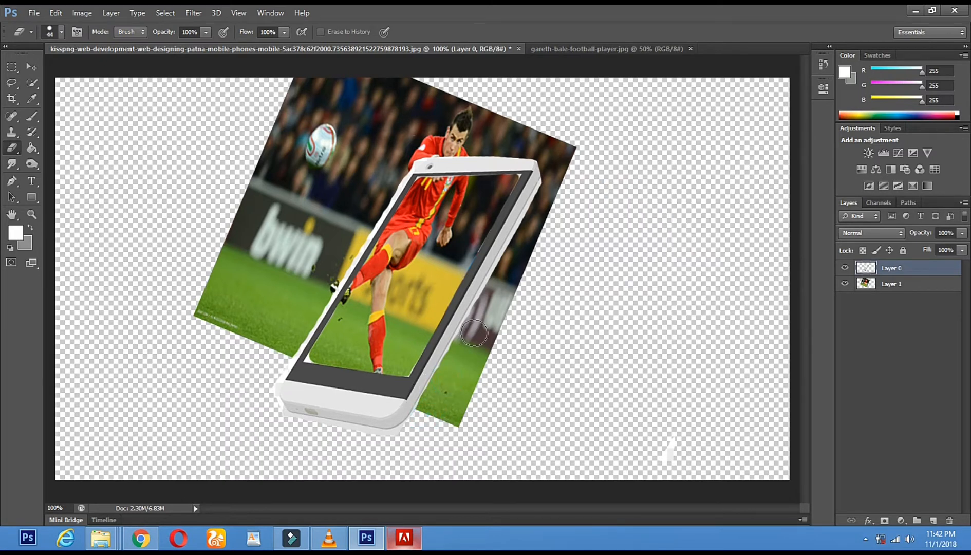
pyautogui.moveTo(473, 328); pyautogui.dragTo(493, 285)
pyautogui.moveTo(526, 233)
pyautogui.mouseDown()
pyautogui.moveTo(552, 188)
pyautogui.moveTo(529, 228)
pyautogui.mouseUp()
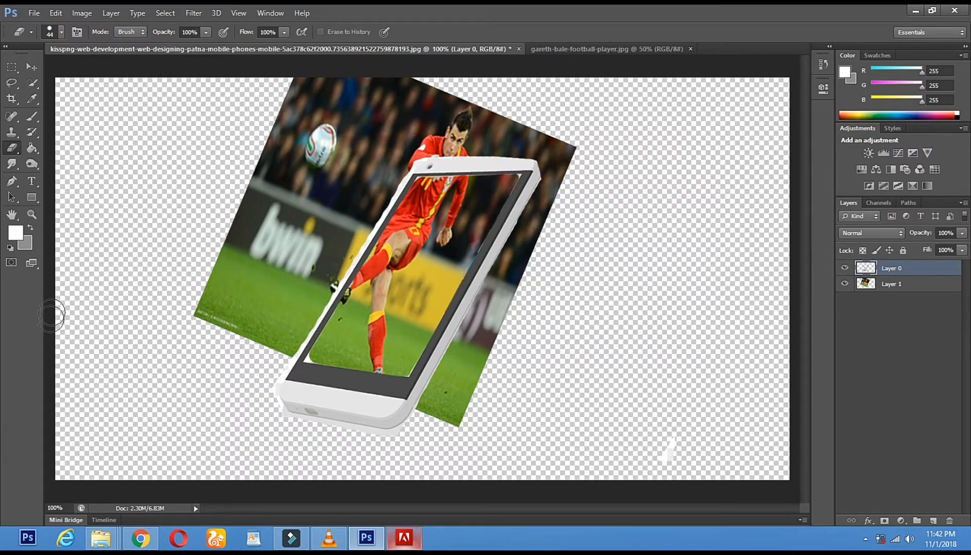
# - Set the Eraser size to 27 px and trim the white fringe along the upper part of the phone's left edge
pyautogui.click(32, 214)
pyautogui.click(298, 134)
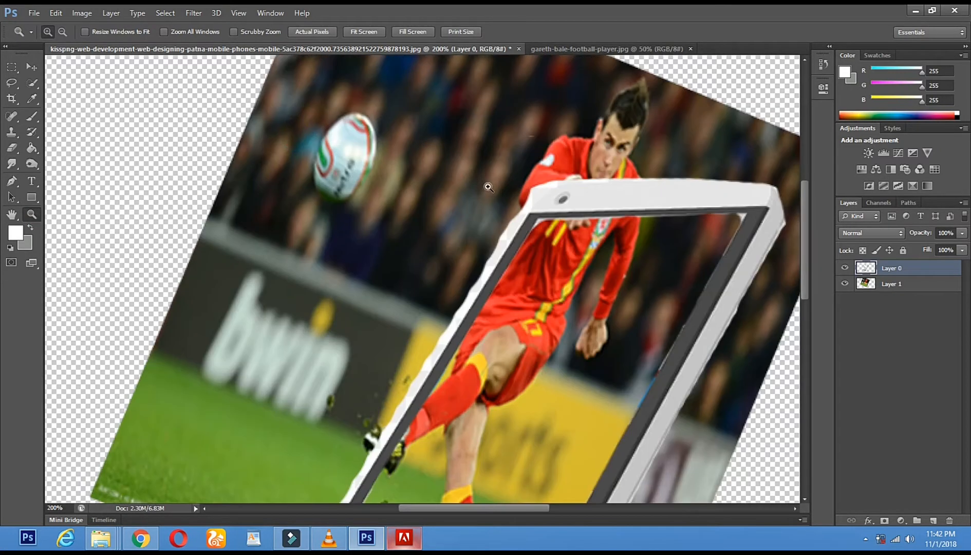
pyautogui.click(488, 187)
pyautogui.moveTo(636, 213); pyautogui.dragTo(600, 225)
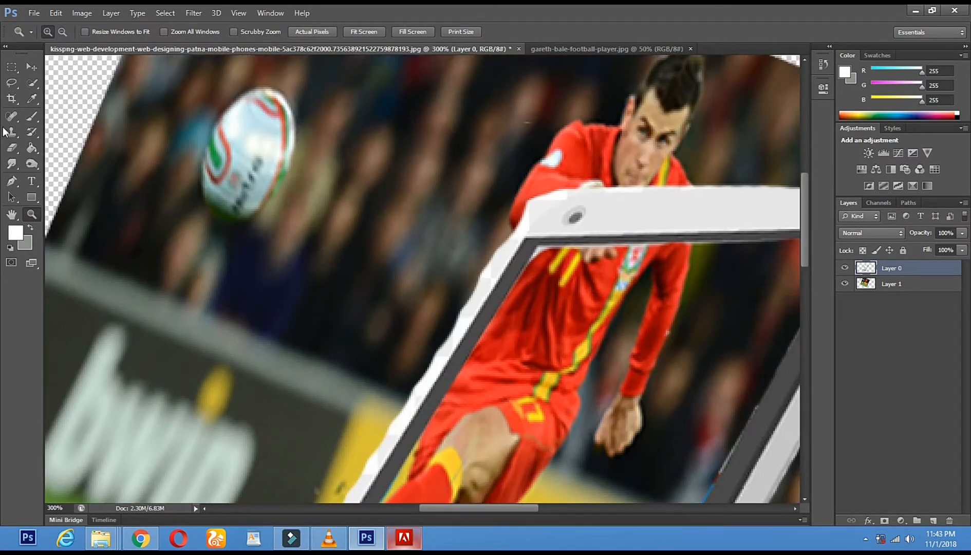
pyautogui.click(17, 150)
pyautogui.rightClick(643, 153)
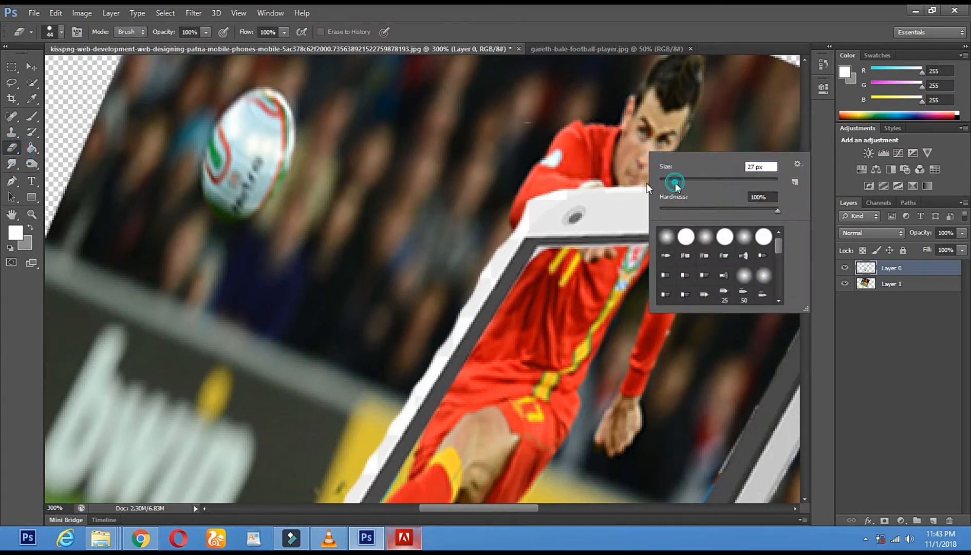
pyautogui.moveTo(591, 161)
pyautogui.mouseDown()
pyautogui.moveTo(503, 200)
pyautogui.moveTo(495, 238)
pyautogui.moveTo(482, 239)
pyautogui.moveTo(452, 296)
pyautogui.moveTo(498, 69)
pyautogui.mouseUp()
pyautogui.keyDown('shift'); pyautogui.click(442, 309); pyautogui.keyUp('shift')
pyautogui.keyDown('shift'); pyautogui.click(424, 263); pyautogui.keyUp('shift')
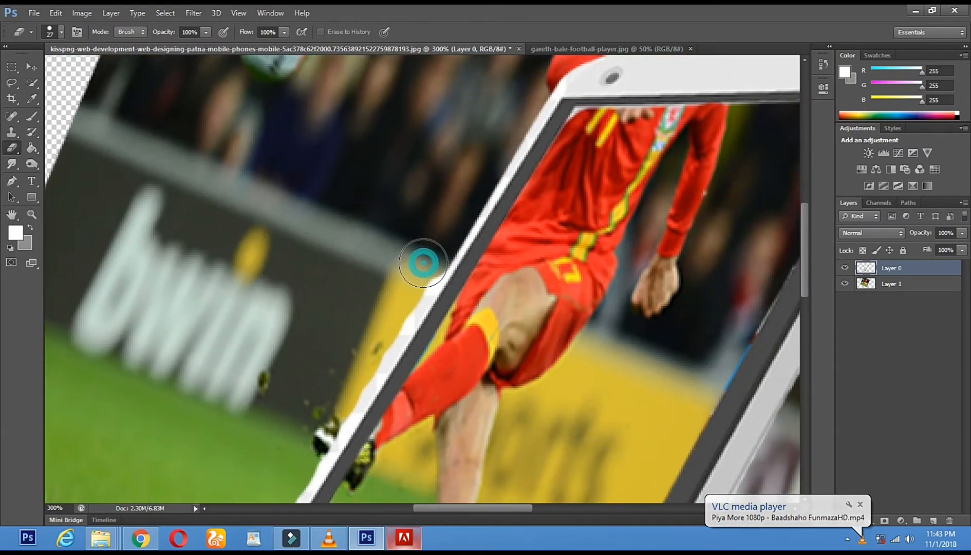
# - Continue trimming the white fringe down the phone's left edge, past the player's raised boot
pyautogui.moveTo(465, 276); pyautogui.dragTo(575, 75)
pyautogui.keyDown('shift'); pyautogui.click(473, 159); pyautogui.keyUp('shift')
pyautogui.keyDown('shift'); pyautogui.click(418, 254); pyautogui.keyUp('shift')
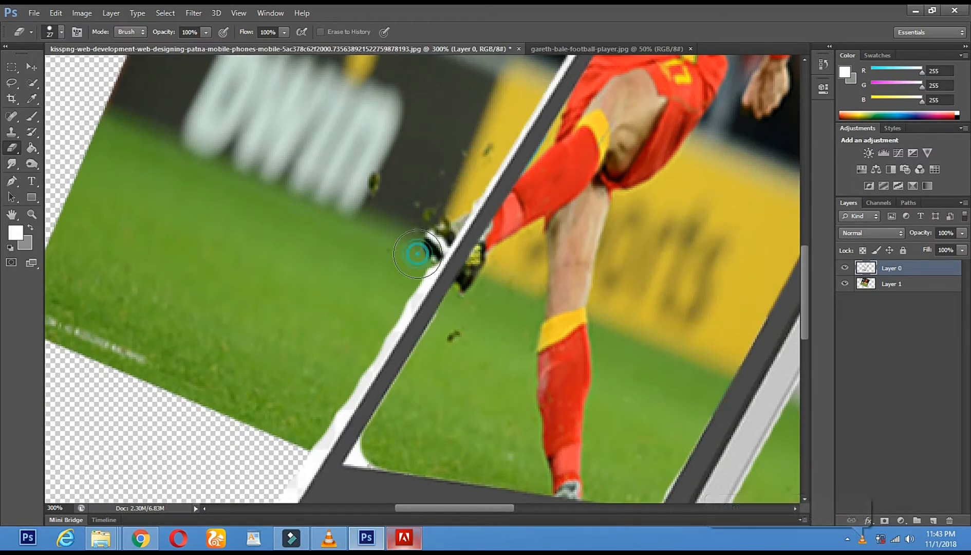
pyautogui.moveTo(501, 273); pyautogui.dragTo(550, 178)
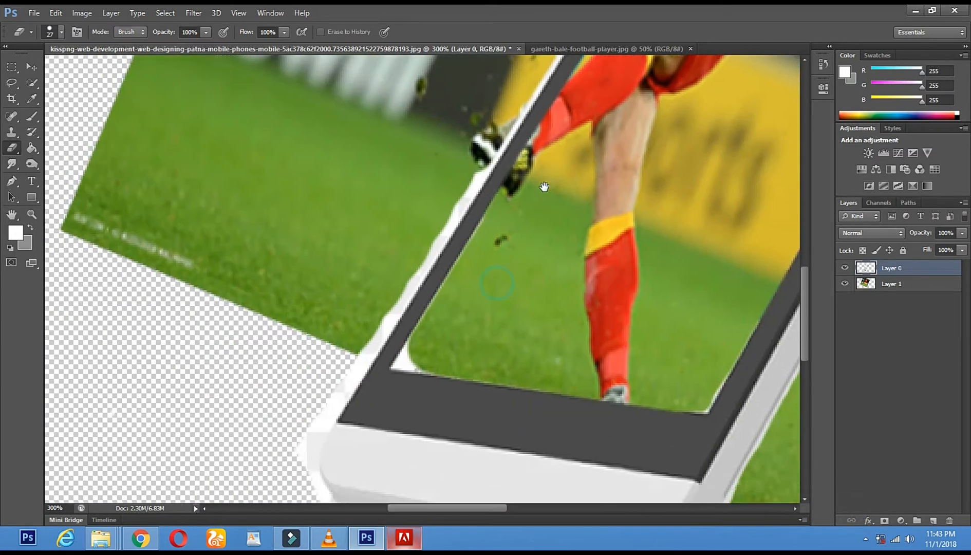
pyautogui.keyDown('shift'); pyautogui.click(388, 282); pyautogui.keyUp('shift')
# - Trim the white fringe around the phone's lower-left corner and along the first part of its bottom edge
pyautogui.moveTo(449, 277); pyautogui.dragTo(509, 158)
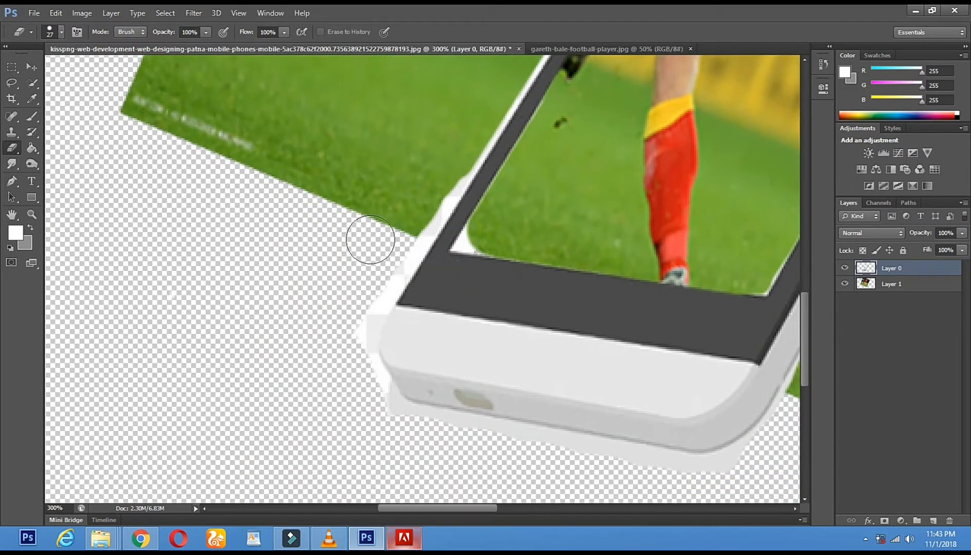
pyautogui.keyDown('shift'); pyautogui.click(384, 254); pyautogui.keyUp('shift')
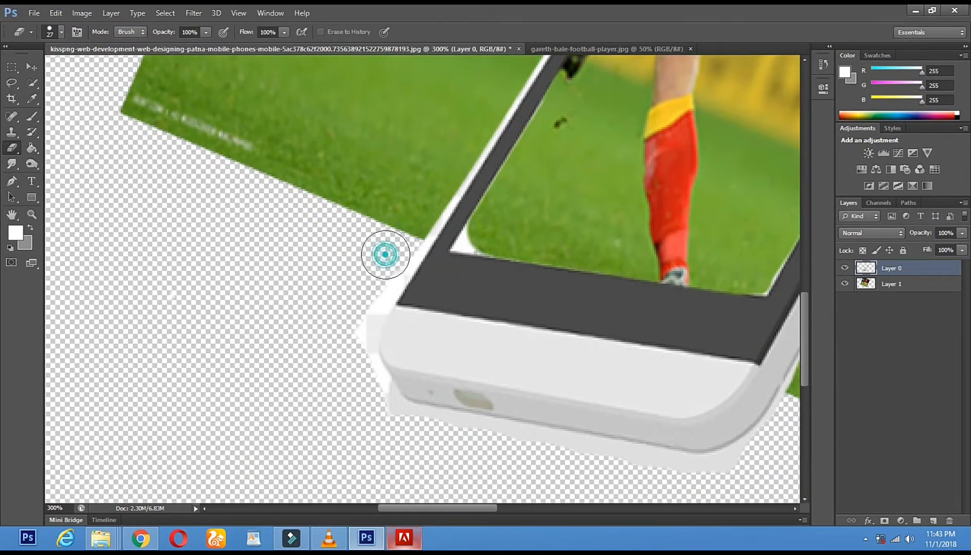
pyautogui.keyDown('shift'); pyautogui.click(347, 312); pyautogui.keyUp('shift')
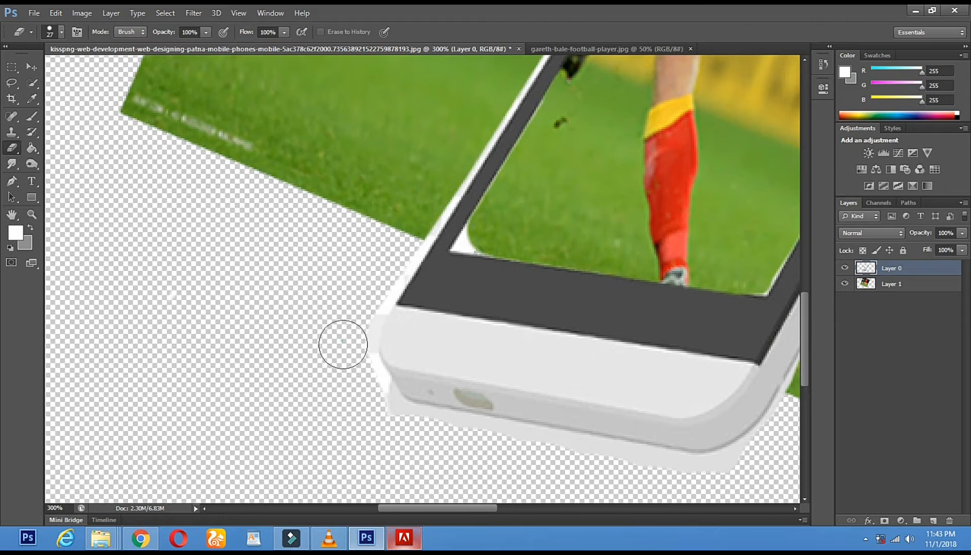
pyautogui.keyDown('shift'); pyautogui.click(385, 419); pyautogui.keyUp('shift')
pyautogui.keyDown('shift'); pyautogui.click(442, 436); pyautogui.keyUp('shift')
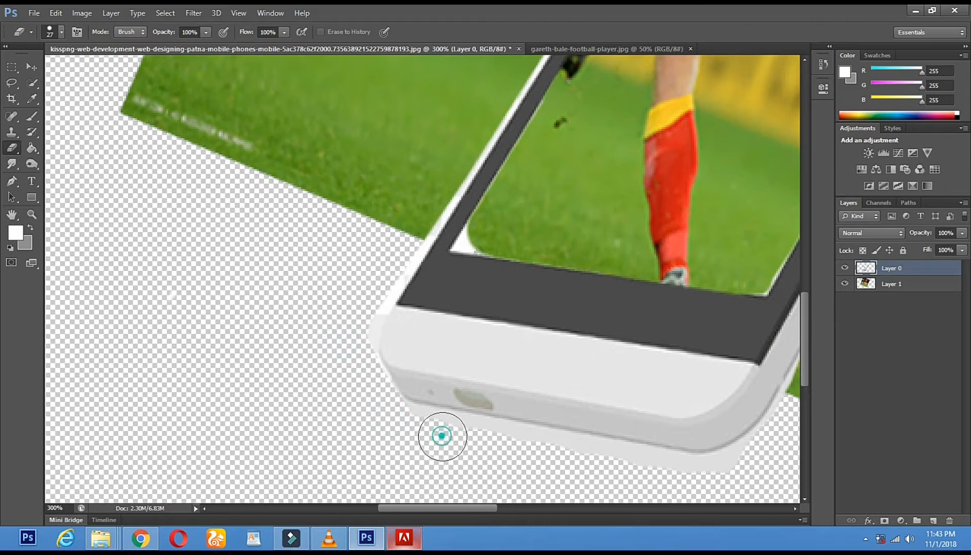
pyautogui.keyDown('shift'); pyautogui.click(607, 458); pyautogui.keyUp('shift')
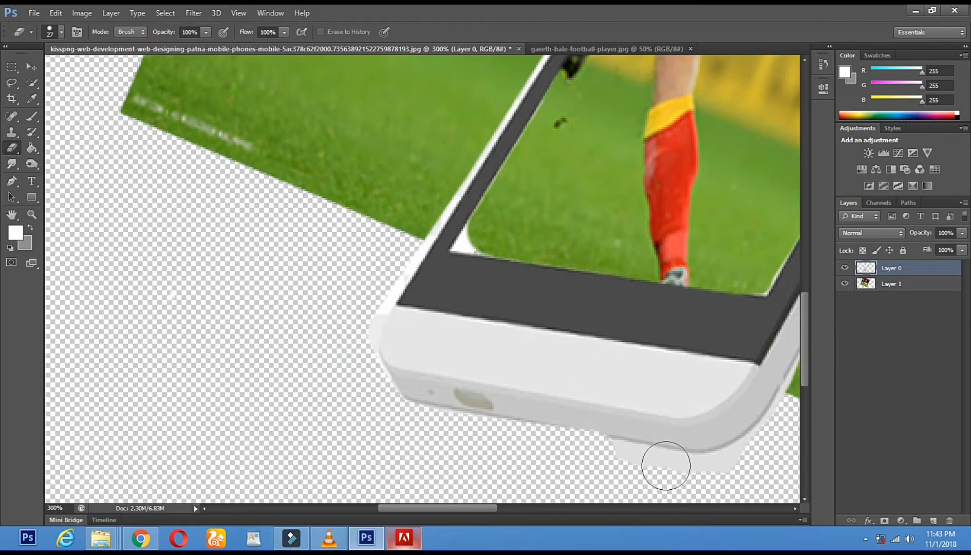
# - Erase the remaining fringe along the phone's bottom edge and around its lower-right corner
pyautogui.moveTo(748, 423); pyautogui.dragTo(538, 288)
pyautogui.hotkey('ctrl', 'z')
pyautogui.click(212, 298)
pyautogui.keyDown('shift'); pyautogui.click(331, 321); pyautogui.keyUp('shift')
pyautogui.keyDown('shift'); pyautogui.click(424, 337); pyautogui.keyUp('shift')
pyautogui.click(483, 344)
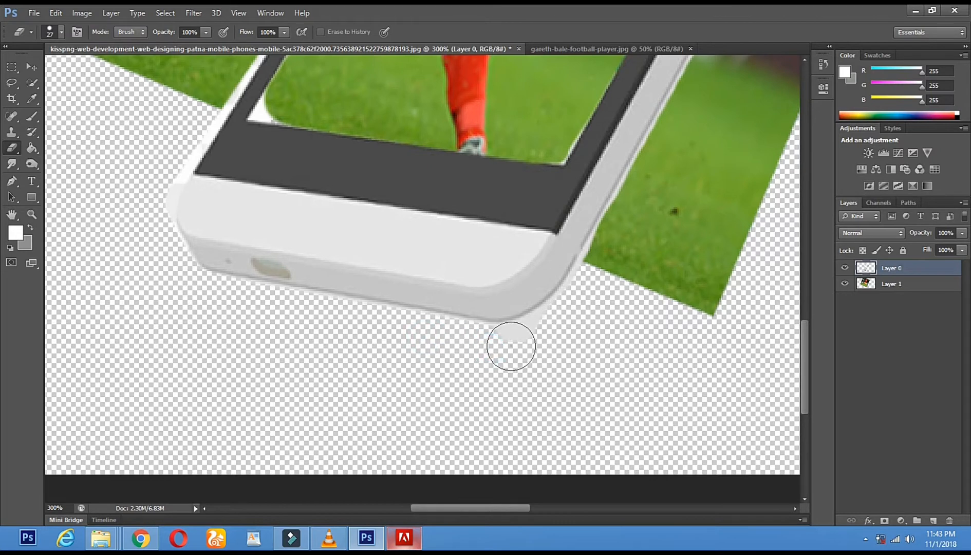
pyautogui.keyDown('shift'); pyautogui.click(565, 327); pyautogui.keyUp('shift')
pyautogui.keyDown('shift'); pyautogui.click(612, 294); pyautogui.keyUp('shift')
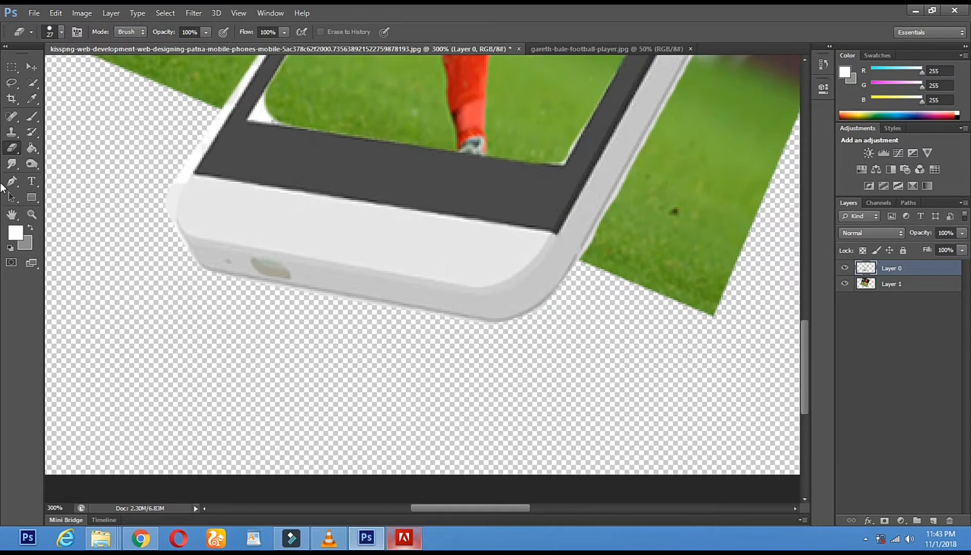
# - Set the Eraser size to 9 px for detail work at the lower-left corner of the phone's screen opening
pyautogui.click(30, 220)
pyautogui.keyDown('alt'); pyautogui.click(308, 262); pyautogui.keyUp('alt')
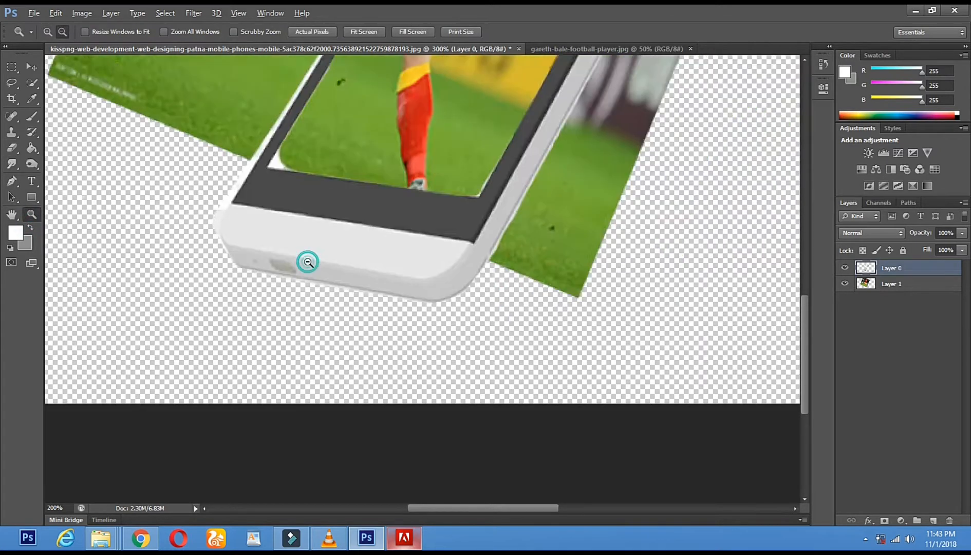
pyautogui.keyDown('alt'); pyautogui.click(308, 262); pyautogui.keyUp('alt')
pyautogui.click(302, 266)
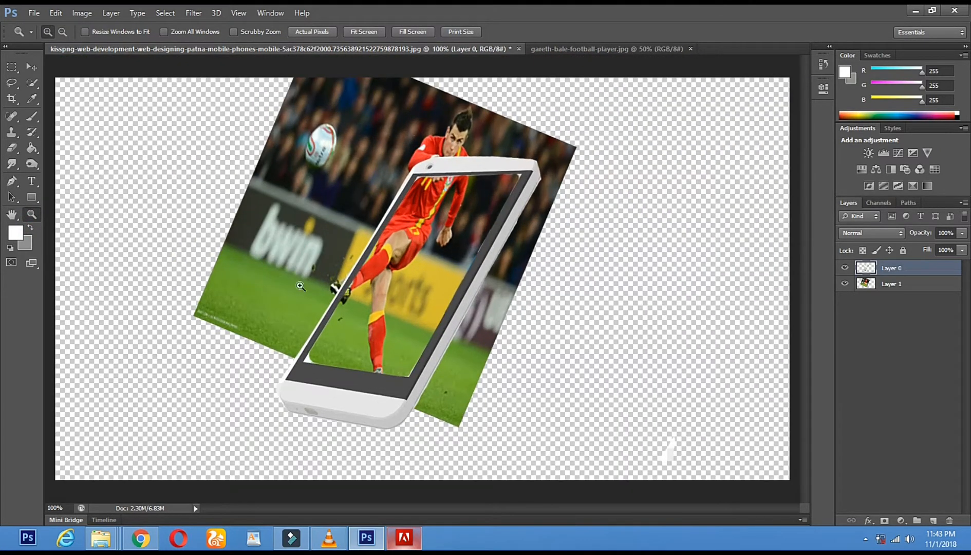
pyautogui.click(305, 374)
pyautogui.click(309, 383)
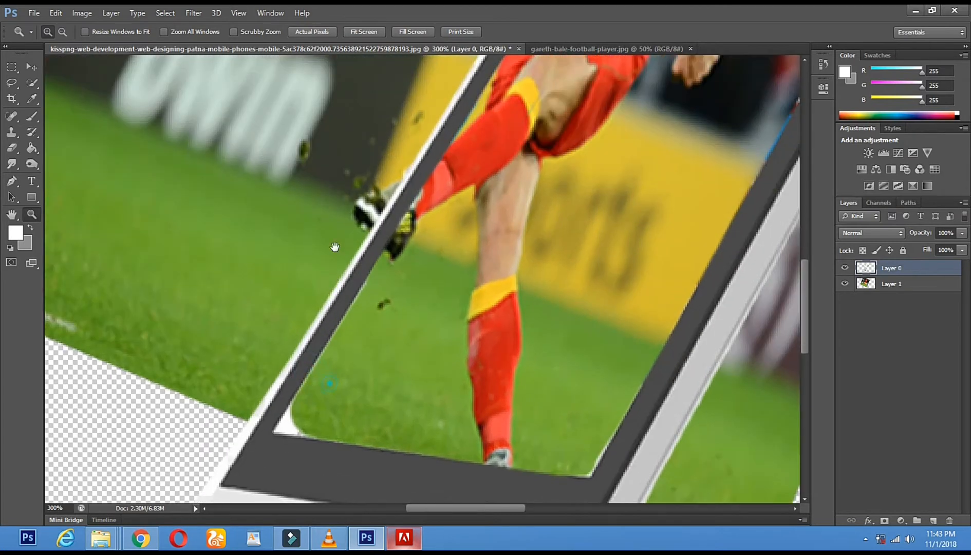
pyautogui.moveTo(331, 340); pyautogui.dragTo(321, 260)
pyautogui.click(314, 262)
pyautogui.click(12, 148)
pyautogui.click(907, 286)
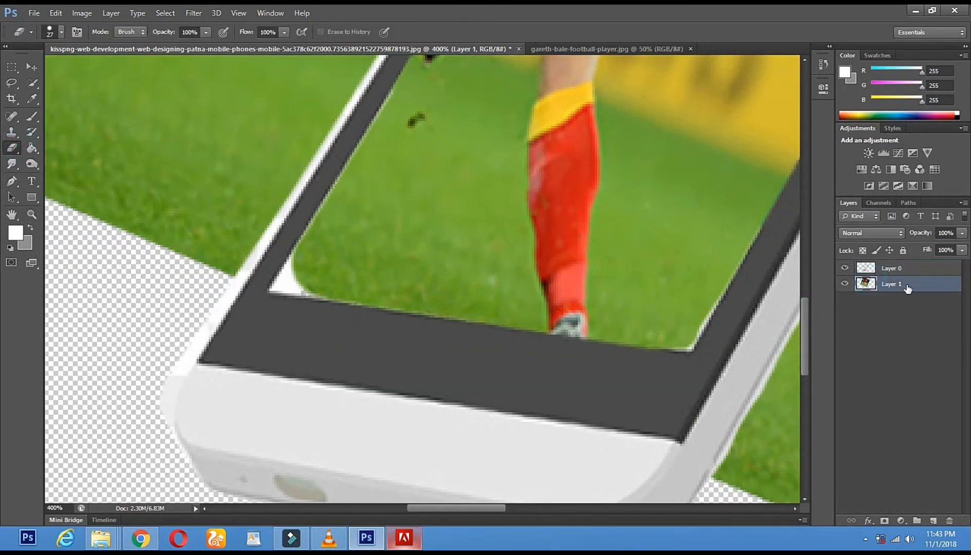
pyautogui.rightClick(455, 301)
pyautogui.click(475, 331)
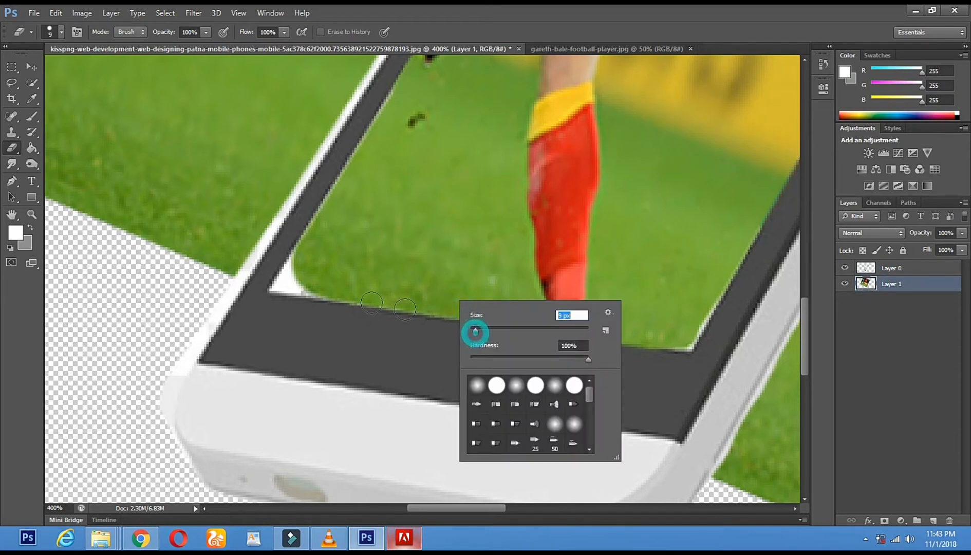
# - Erase the white remnant in the lower-left corner of the phone's screen opening on Layer 0
pyautogui.click(305, 254)
pyautogui.hotkey('ctrl', 'z')
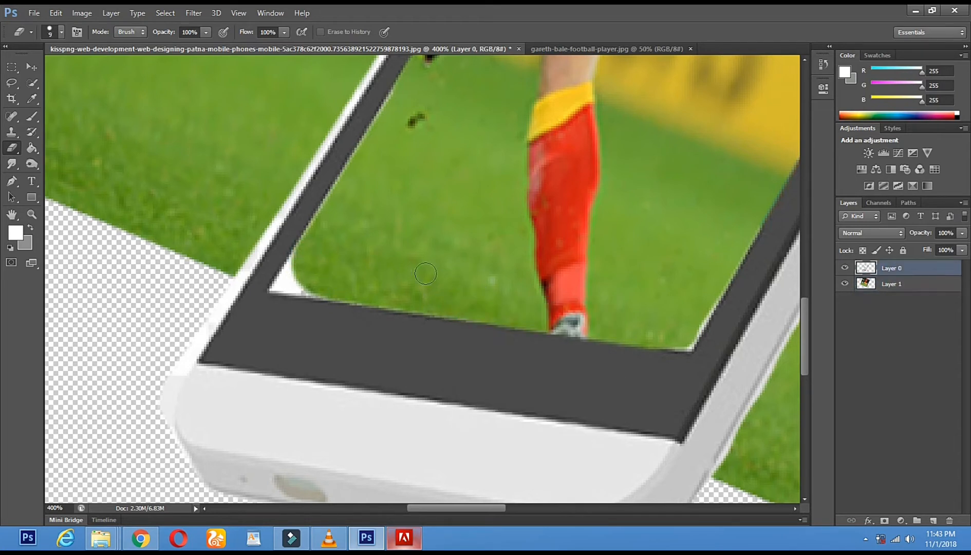
pyautogui.click(286, 288)
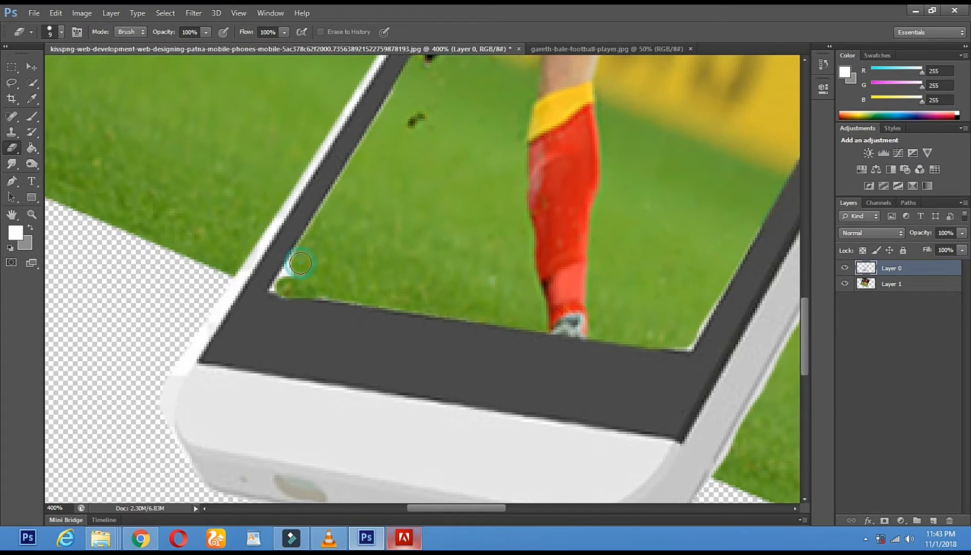
pyautogui.click(289, 282)
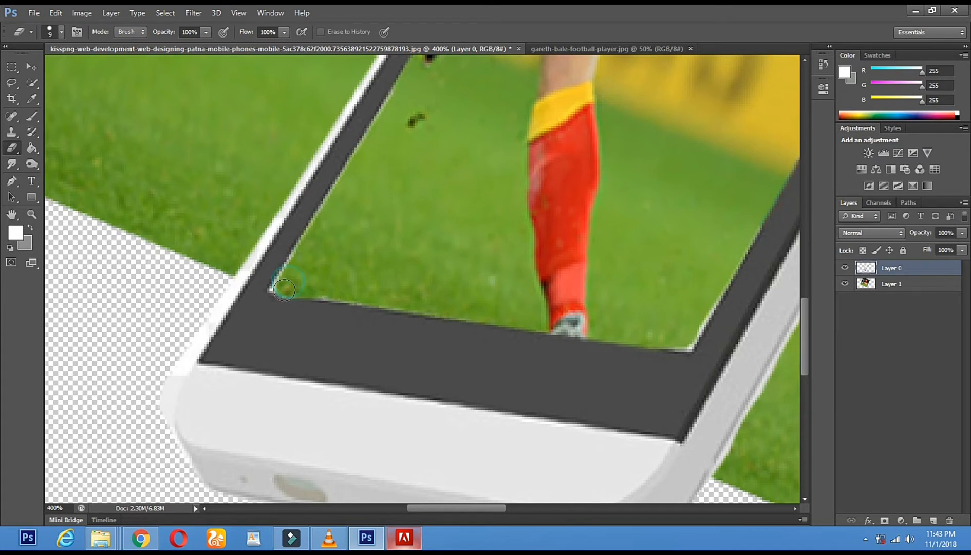
# - Trim the lower edge of the phone's screen opening in straight strokes, past the player's foot to the lower-right corner
pyautogui.click(326, 295)
pyautogui.keyDown('shift'); pyautogui.click(482, 321); pyautogui.keyUp('shift')
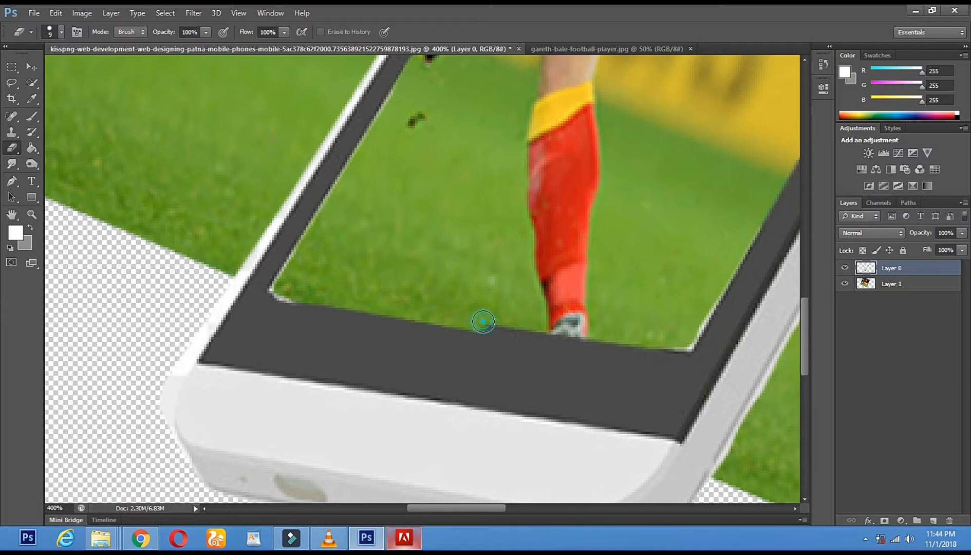
pyautogui.keyDown('shift'); pyautogui.click(608, 344); pyautogui.keyUp('shift')
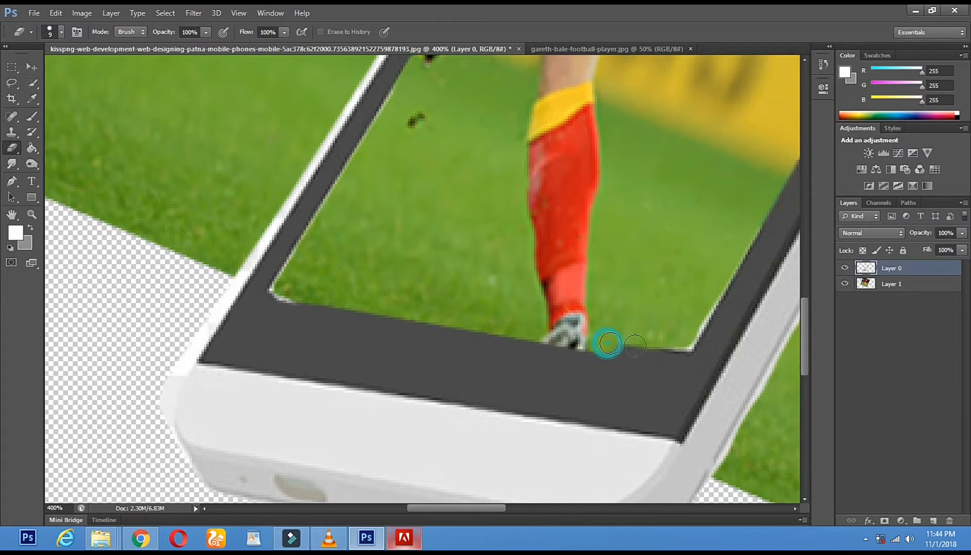
pyautogui.keyDown('shift'); pyautogui.click(664, 352); pyautogui.keyUp('shift')
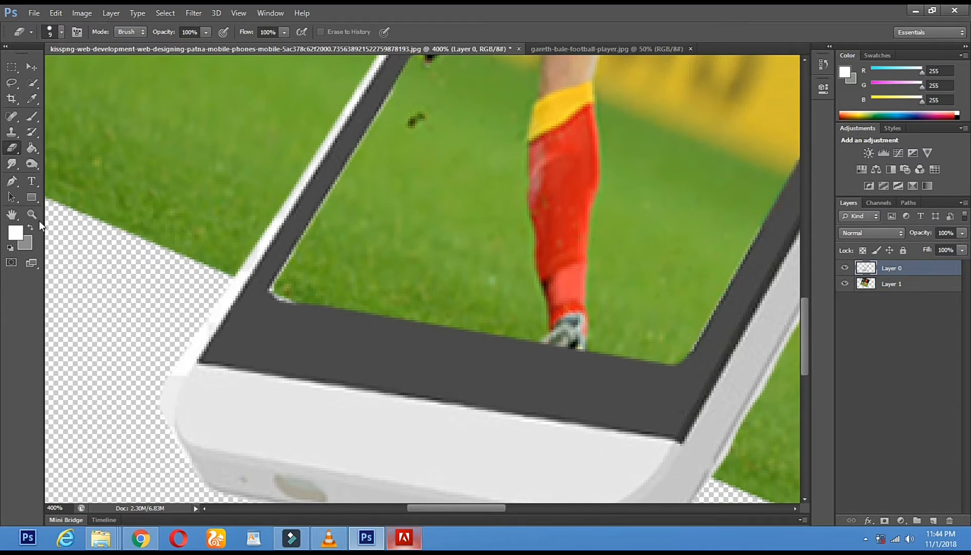
# - Move the phone on Layer 0 slightly right and up over the player photo
pyautogui.keyDown('alt'); pyautogui.click(432, 252); pyautogui.keyUp('alt')
pyautogui.keyDown('alt'); pyautogui.click(432, 251); pyautogui.keyUp('alt')
pyautogui.keyDown('alt'); pyautogui.click(432, 251); pyautogui.keyUp('alt')
pyautogui.keyDown('alt'); pyautogui.click(431, 252); pyautogui.keyUp('alt')
pyautogui.click(514, 229)
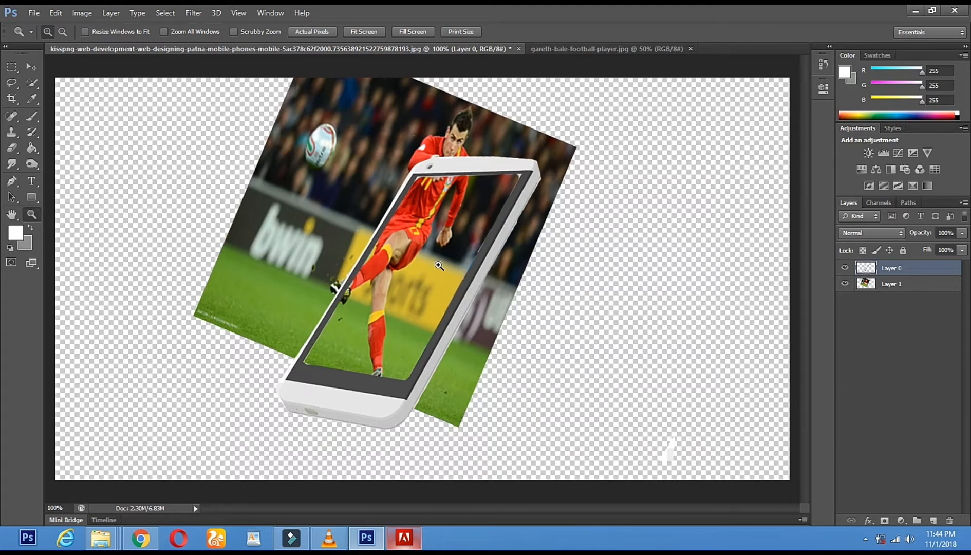
pyautogui.click(32, 67)
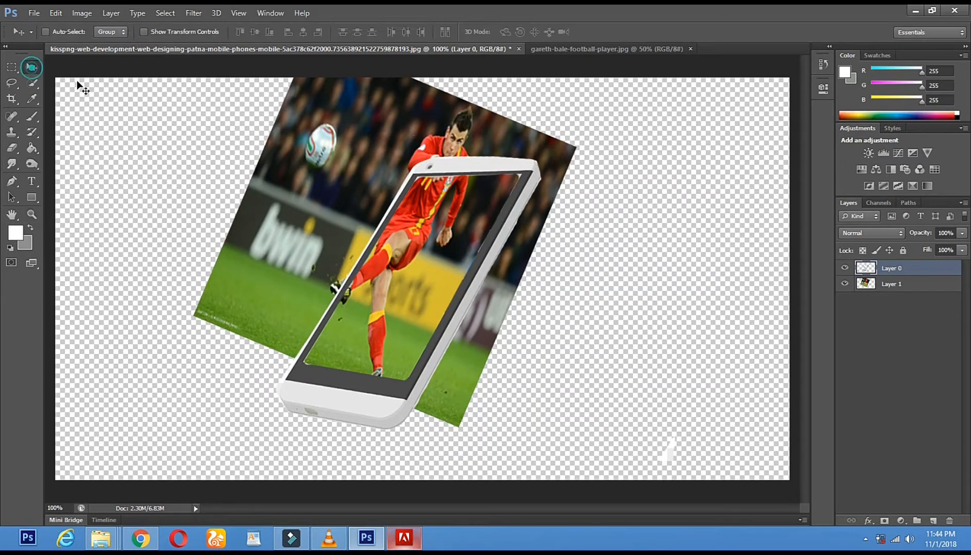
pyautogui.moveTo(416, 237); pyautogui.dragTo(436, 232)
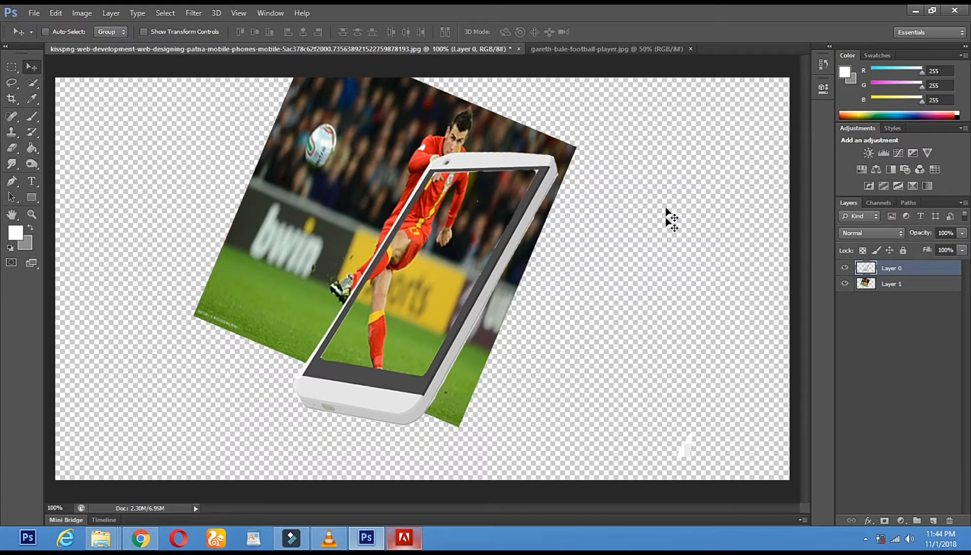
# - Duplicate the player photo on Layer 1 and hide the copy
pyautogui.click(898, 291)
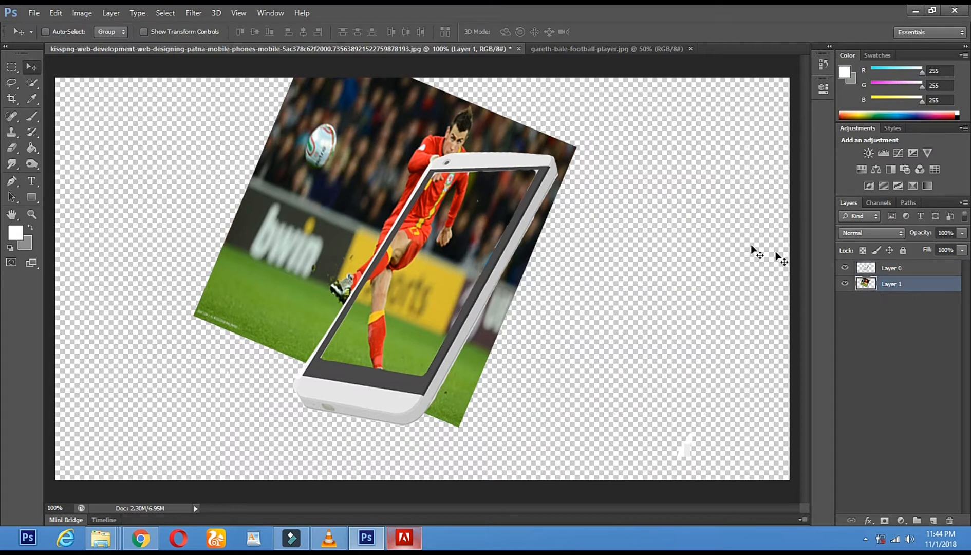
pyautogui.rightClick(873, 285)
pyautogui.click(889, 305)
pyautogui.rightClick(897, 284)
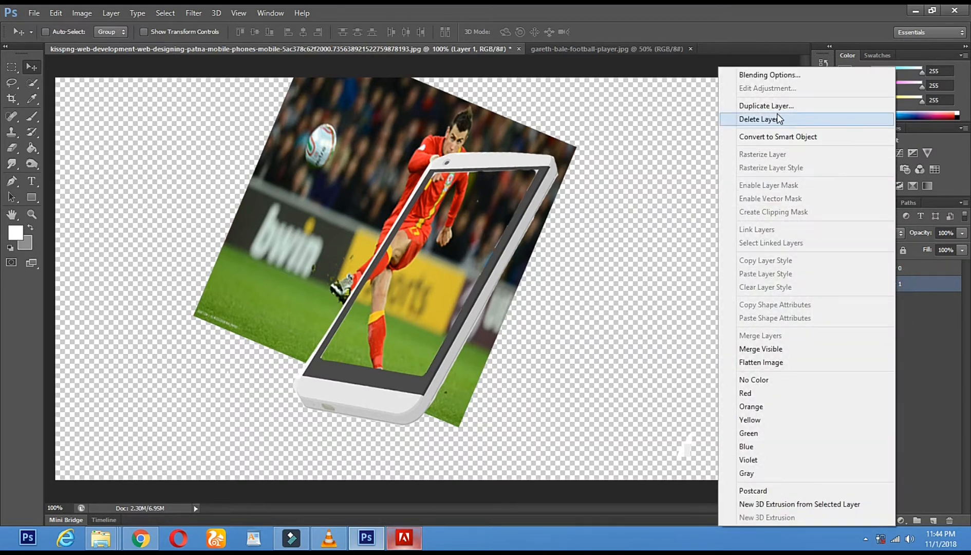
pyautogui.click(802, 109)
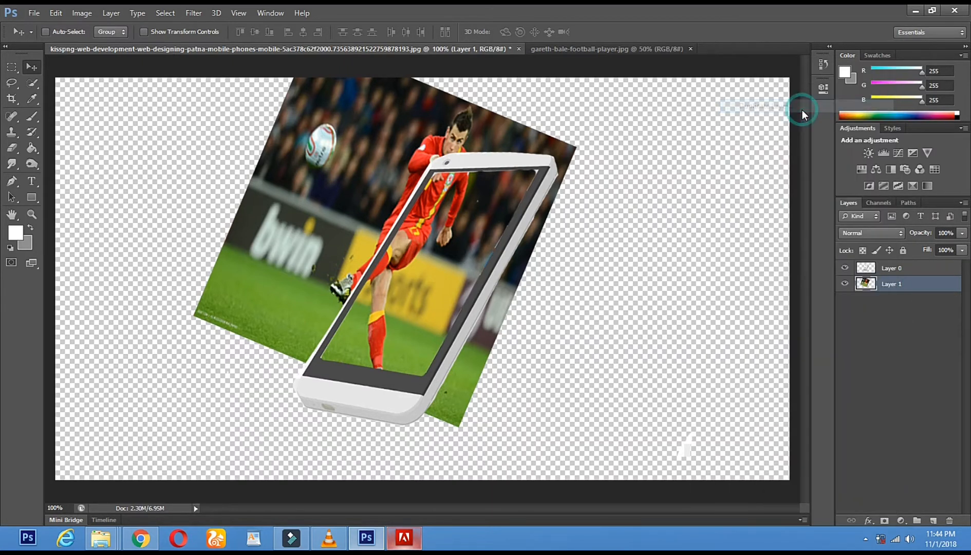
pyautogui.click(576, 169)
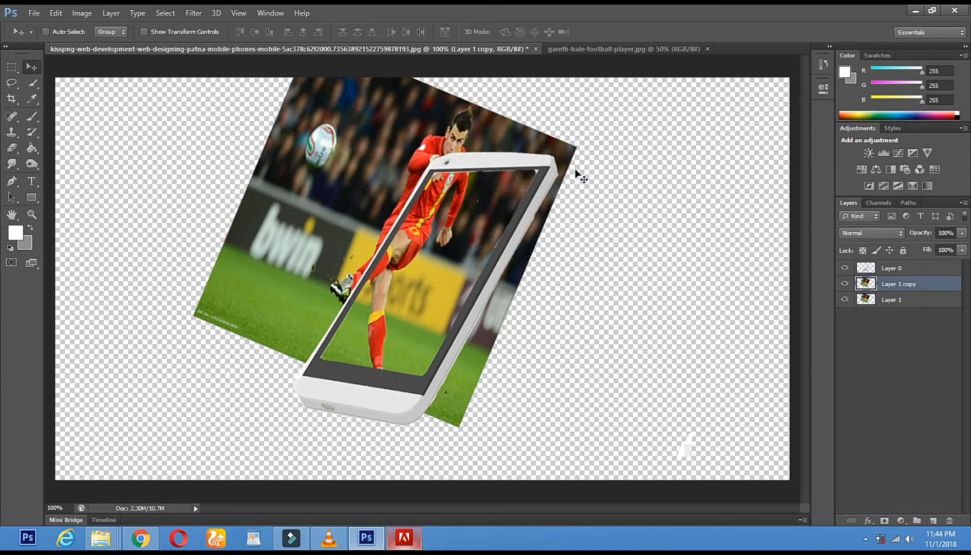
pyautogui.click(844, 283)
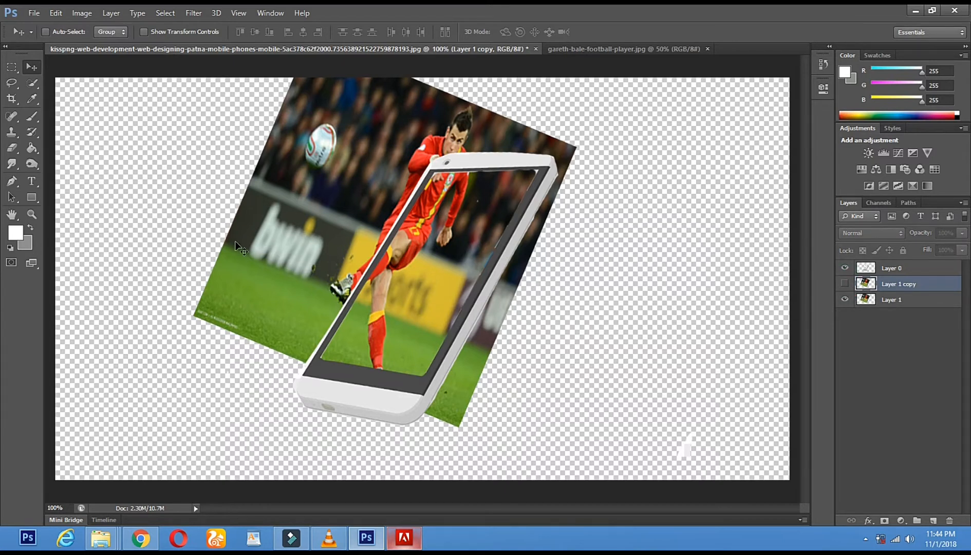
pyautogui.click(32, 213)
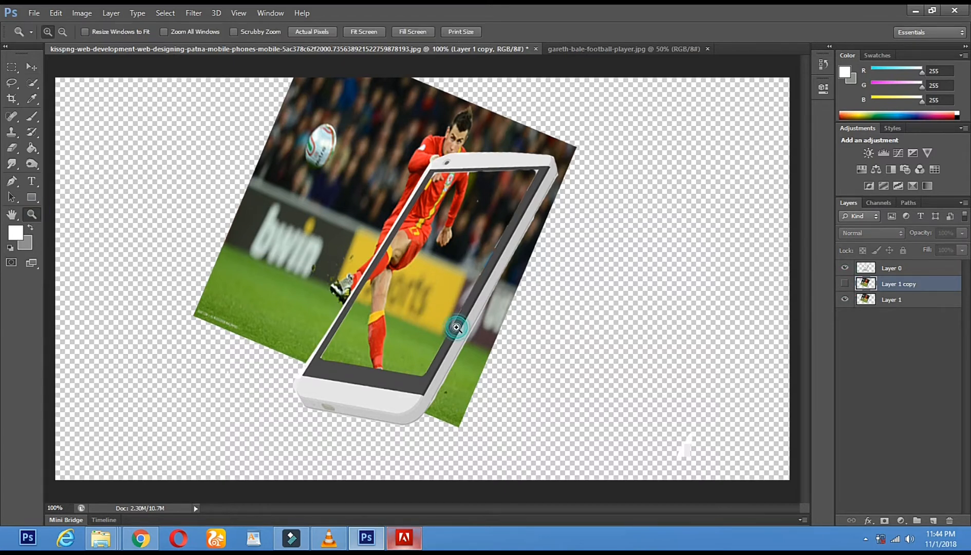
pyautogui.click(456, 324)
pyautogui.keyDown('alt'); pyautogui.click(379, 250); pyautogui.keyUp('alt')
pyautogui.keyDown('alt'); pyautogui.click(379, 249); pyautogui.keyUp('alt')
pyautogui.click(380, 250)
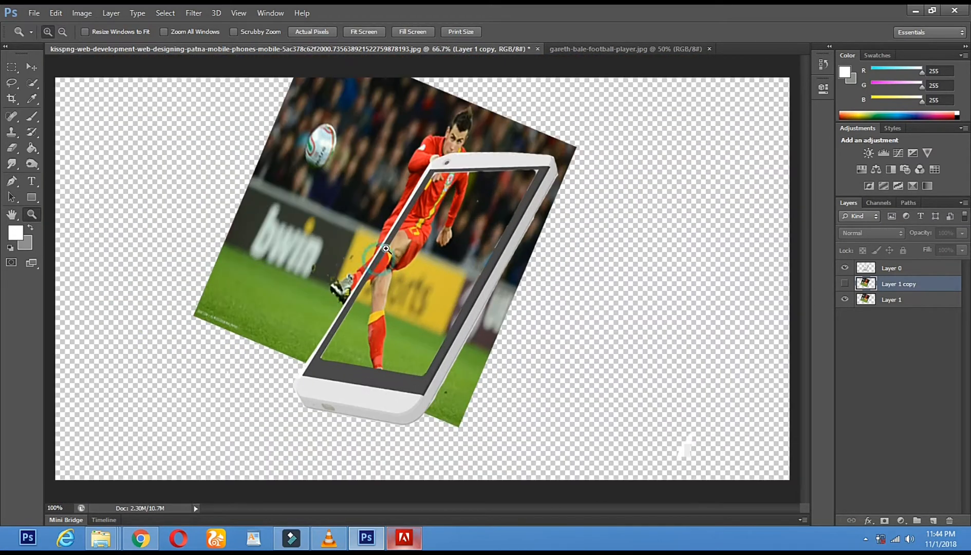
# - Make Layer 1 active for erasing and set the Eraser size to 154 px
pyautogui.click(15, 148)
pyautogui.click(57, 147)
pyautogui.rightClick(529, 285)
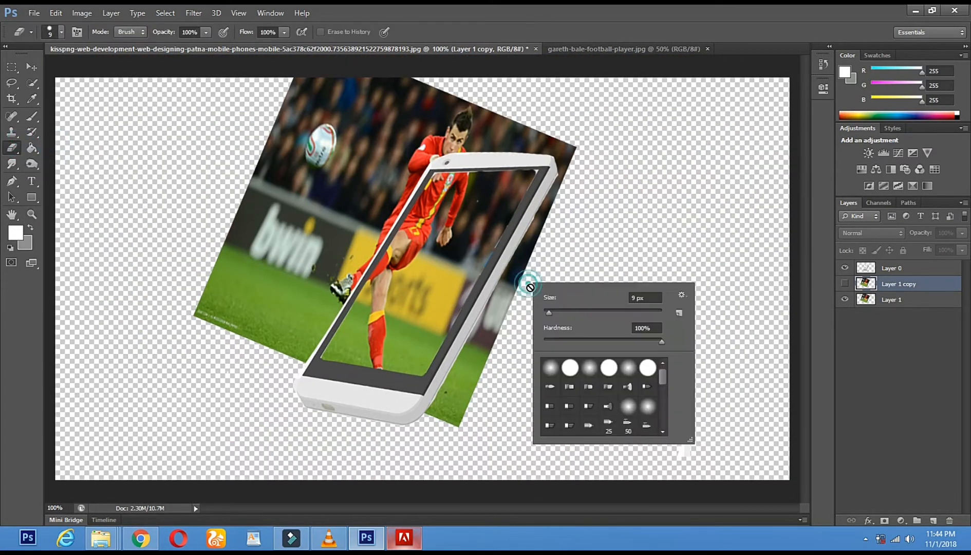
pyautogui.rightClick(562, 264)
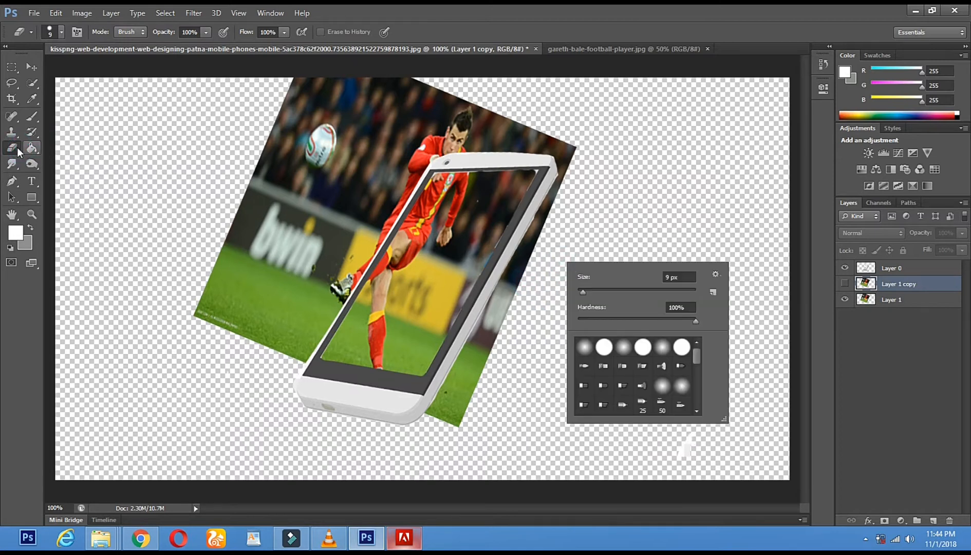
pyautogui.click(876, 299)
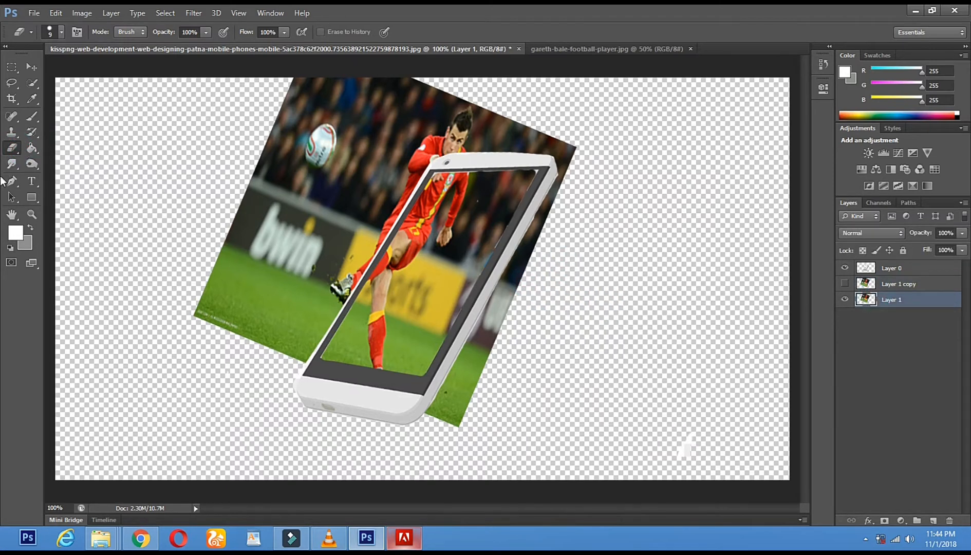
pyautogui.rightClick(569, 334)
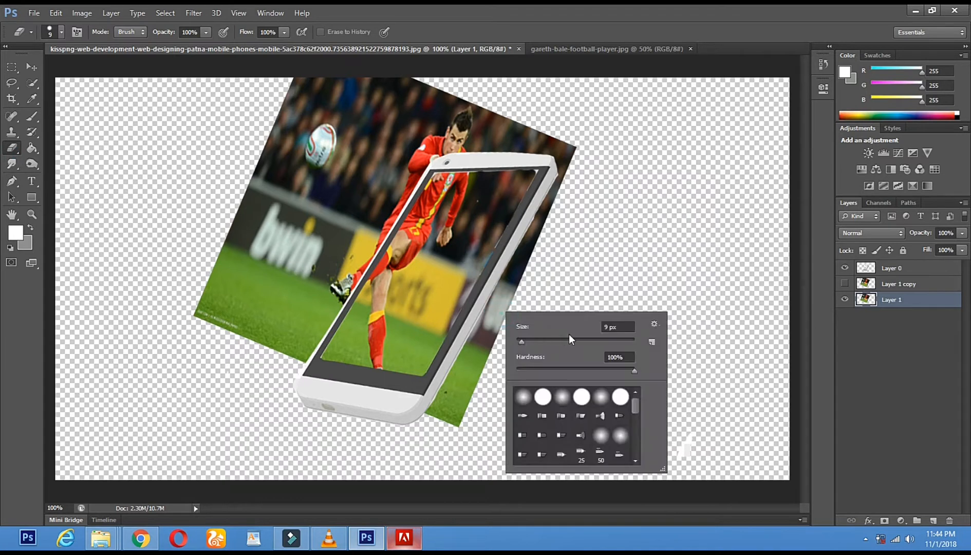
pyautogui.click(591, 340)
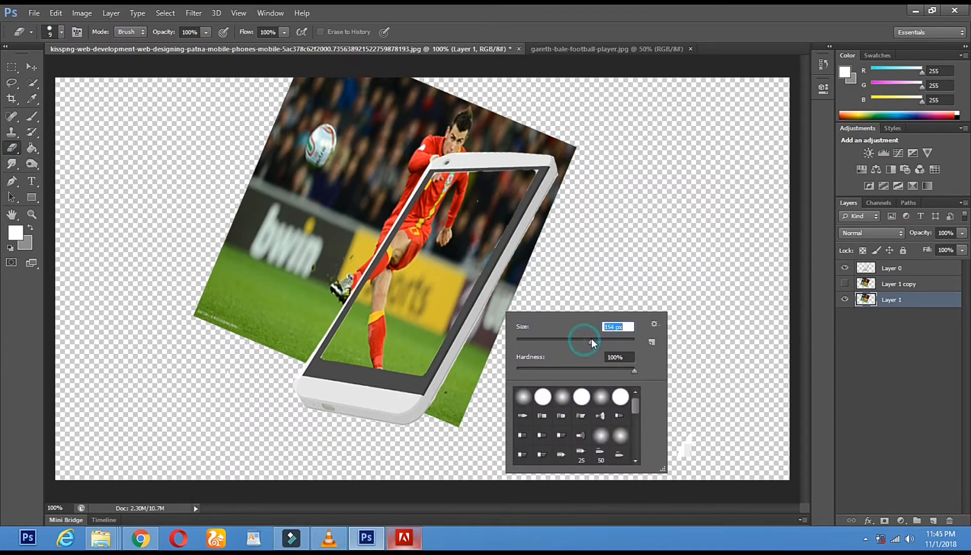
# - Erase the part of the player photo that extends below and beyond the phone's right edge on Layer 1
pyautogui.click(479, 426)
pyautogui.click(469, 423)
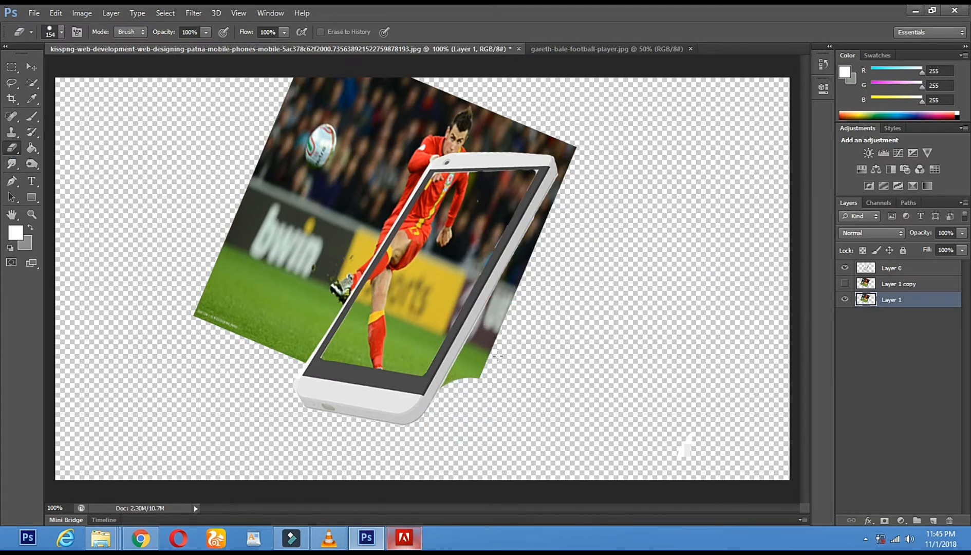
pyautogui.moveTo(510, 347)
pyautogui.mouseDown()
pyautogui.moveTo(533, 314)
pyautogui.moveTo(540, 278)
pyautogui.moveTo(579, 234)
pyautogui.moveTo(601, 178)
pyautogui.mouseUp()
pyautogui.click(582, 206)
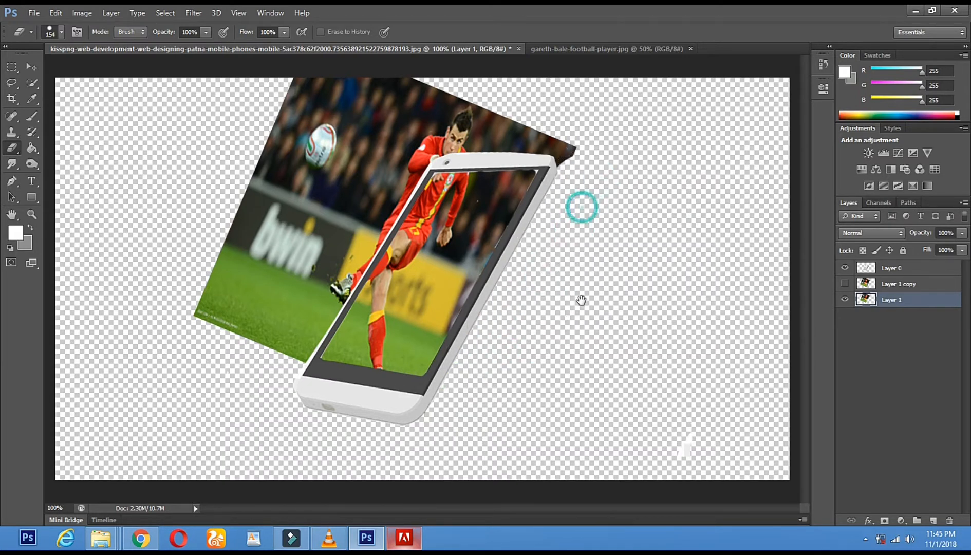
# - Erase the remaining player photo on Layer 1 above and to the left of the phone, keeping only the part inside its screen
pyautogui.click(594, 130)
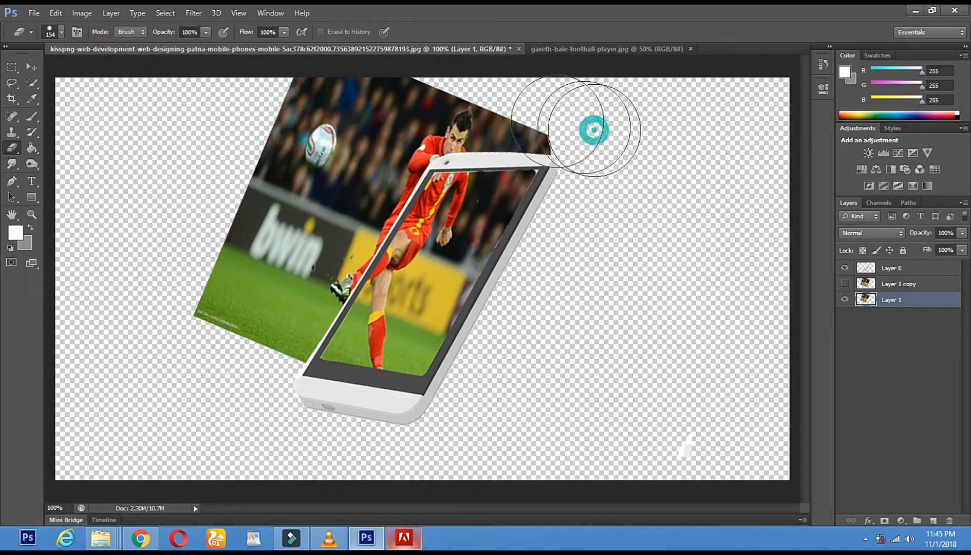
pyautogui.click(543, 112)
pyautogui.click(480, 114)
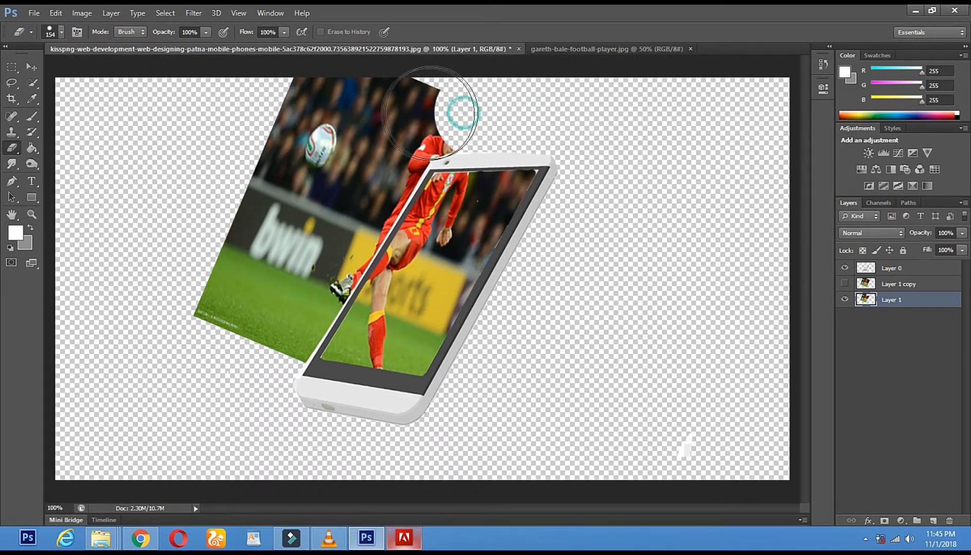
pyautogui.click(426, 116)
pyautogui.click(394, 137)
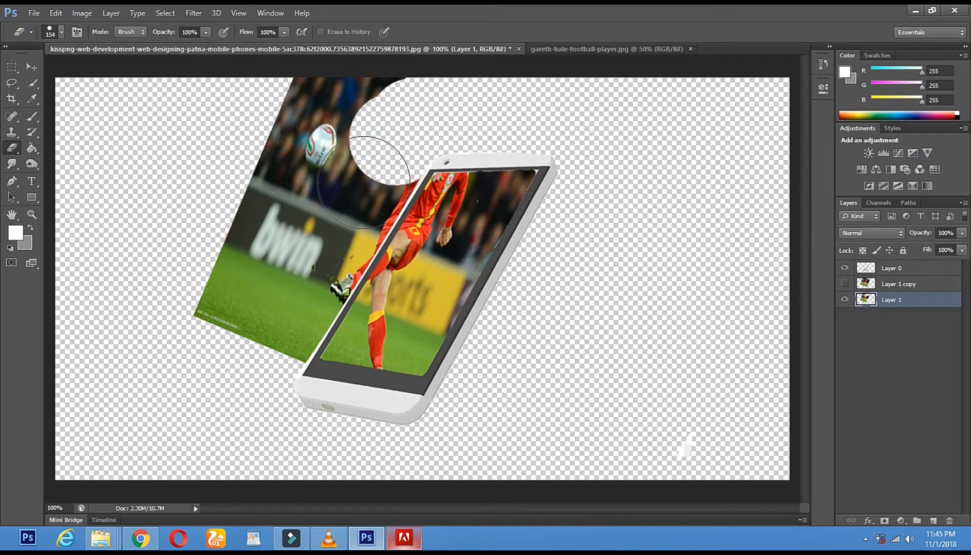
pyautogui.moveTo(357, 180); pyautogui.dragTo(308, 280)
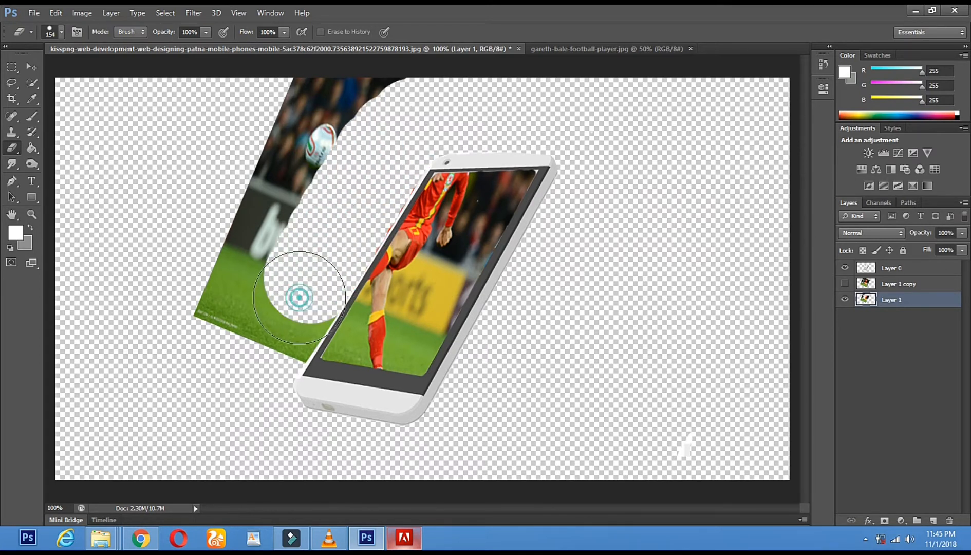
pyautogui.moveTo(283, 342)
pyautogui.mouseDown()
pyautogui.moveTo(254, 358)
pyautogui.moveTo(241, 306)
pyautogui.moveTo(195, 339)
pyautogui.mouseUp()
pyautogui.moveTo(258, 200)
pyautogui.mouseDown()
pyautogui.moveTo(453, 53)
pyautogui.moveTo(201, 98)
pyautogui.moveTo(156, 191)
pyautogui.moveTo(93, 206)
pyautogui.mouseUp()
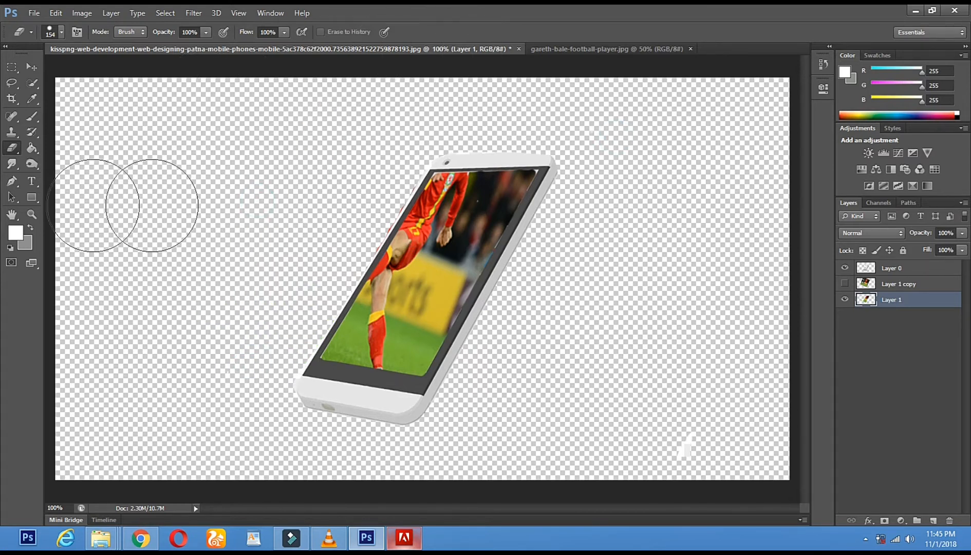
# - Erase the thin red fringe along the phone's left edge on Layer 1 with a 30 px Eraser
pyautogui.click(31, 214)
pyautogui.click(417, 184)
pyautogui.click(441, 160)
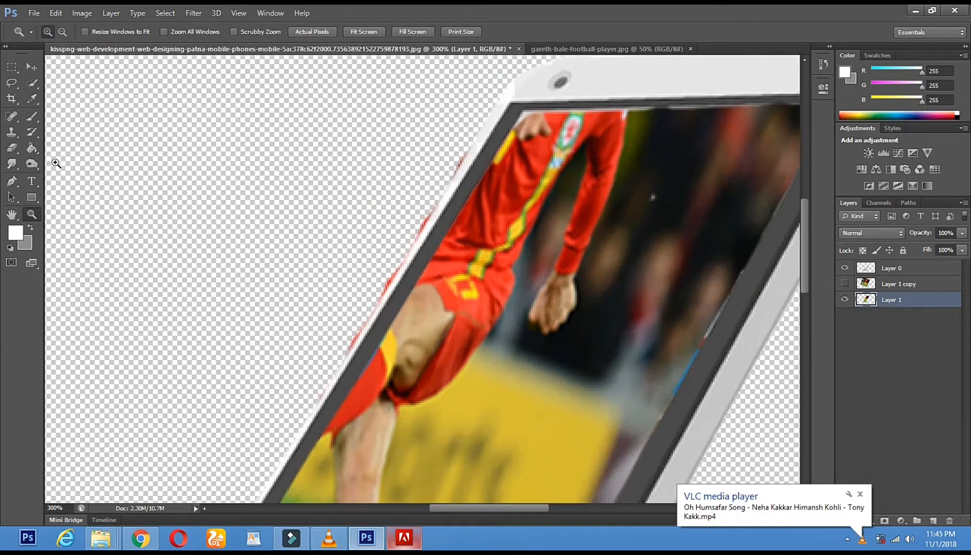
pyautogui.click(11, 148)
pyautogui.rightClick(524, 222)
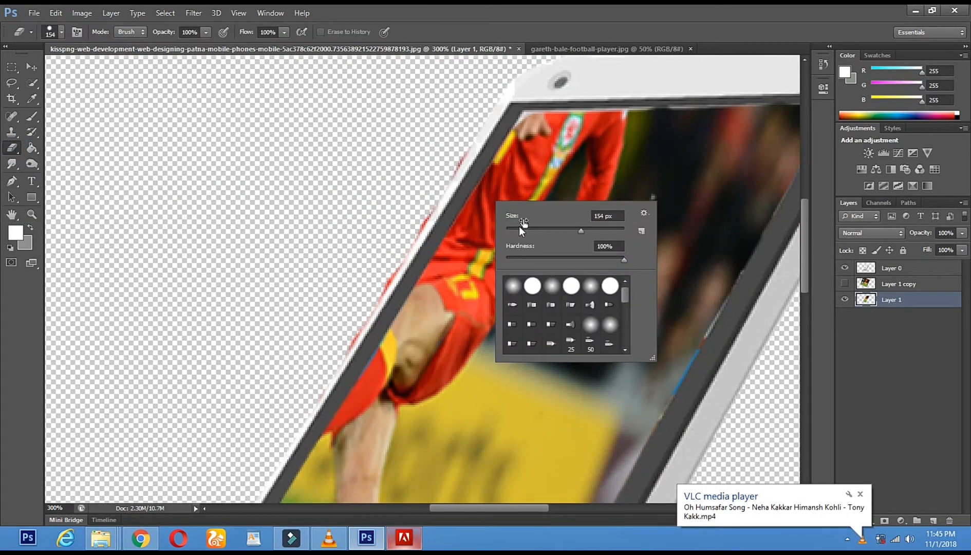
pyautogui.click(462, 130)
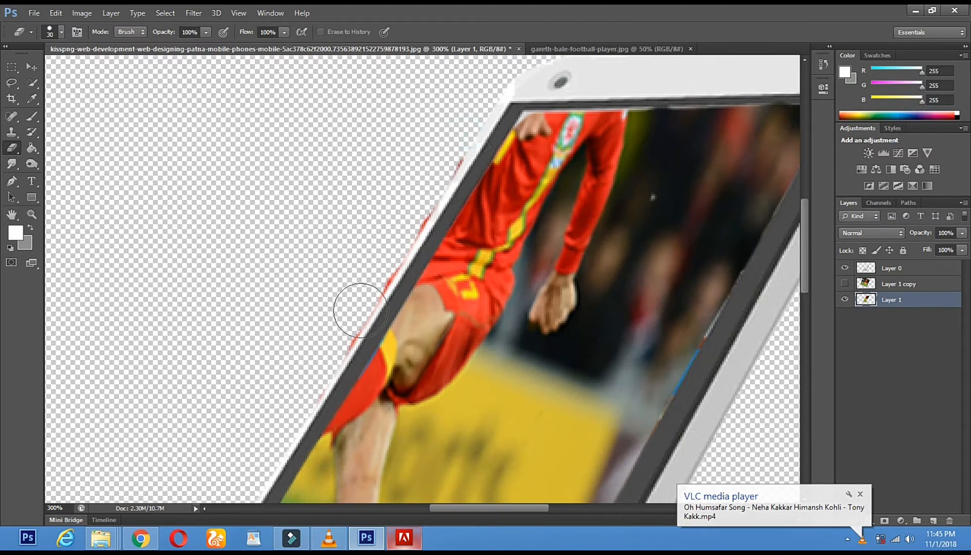
pyautogui.keyDown('shift'); pyautogui.click(319, 364); pyautogui.keyUp('shift')
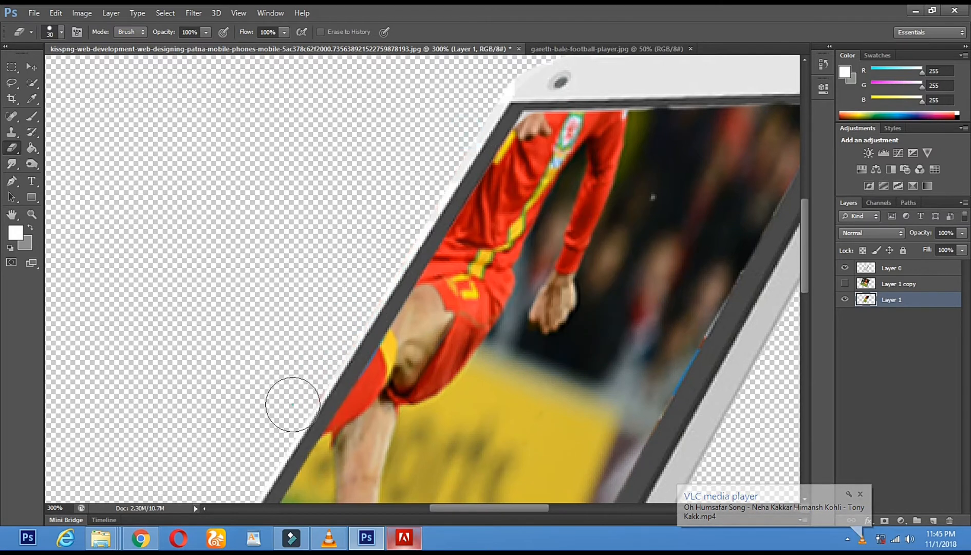
# - Show Layer 1 copy and move it above Layer 0 in the layer stack
pyautogui.click(31, 215)
pyautogui.keyDown('alt'); pyautogui.click(317, 260); pyautogui.keyUp('alt')
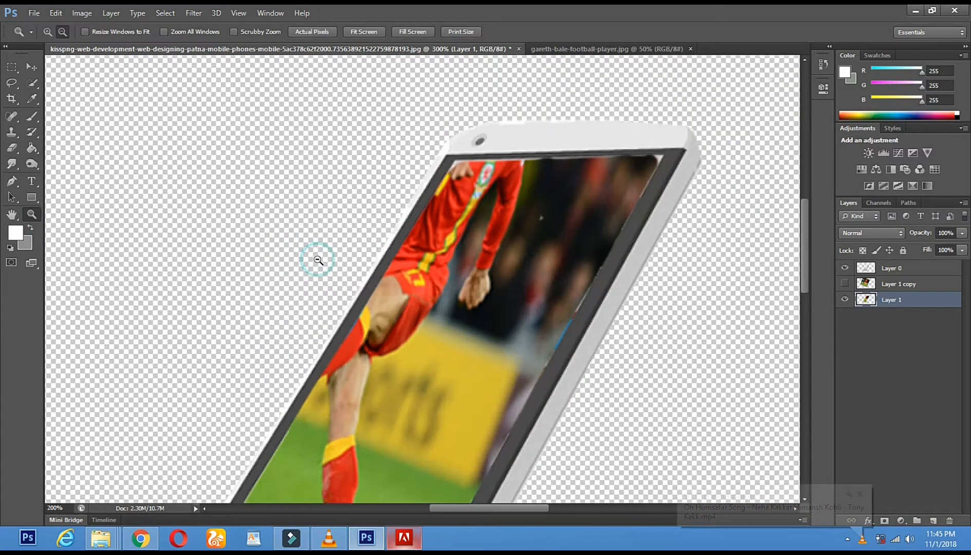
pyautogui.keyDown('alt'); pyautogui.click(317, 260); pyautogui.keyUp('alt')
pyautogui.keyDown('alt'); pyautogui.click(317, 260); pyautogui.keyUp('alt')
pyautogui.click(433, 259)
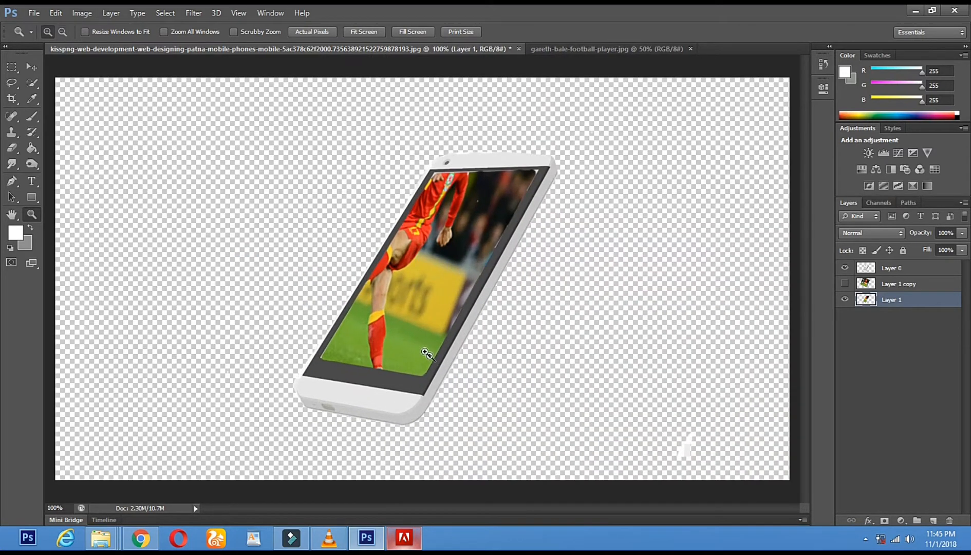
pyautogui.click(899, 286)
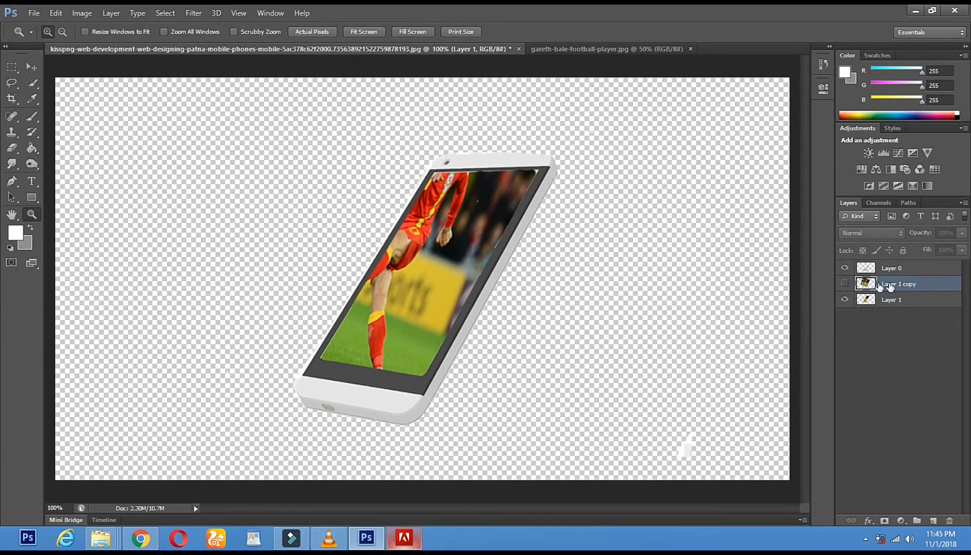
pyautogui.click(845, 284)
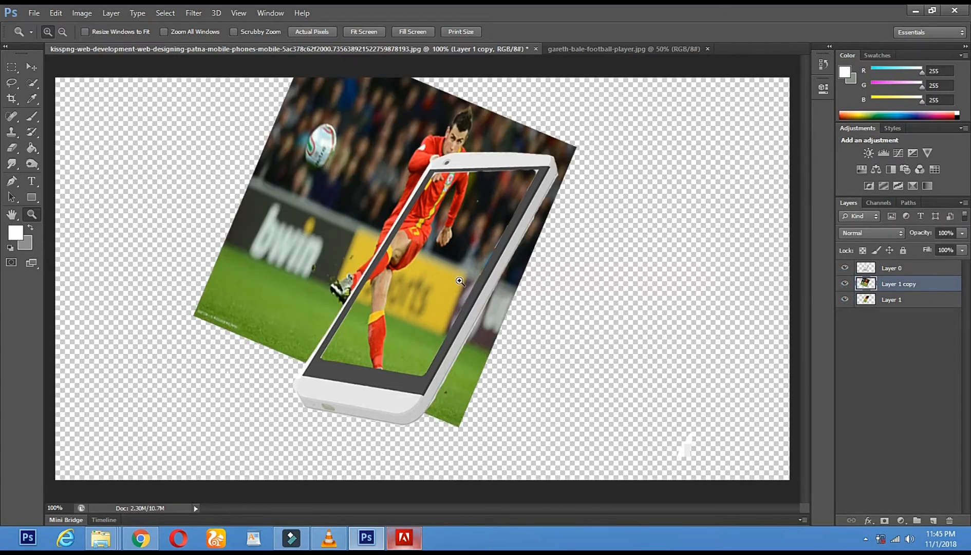
pyautogui.click(32, 66)
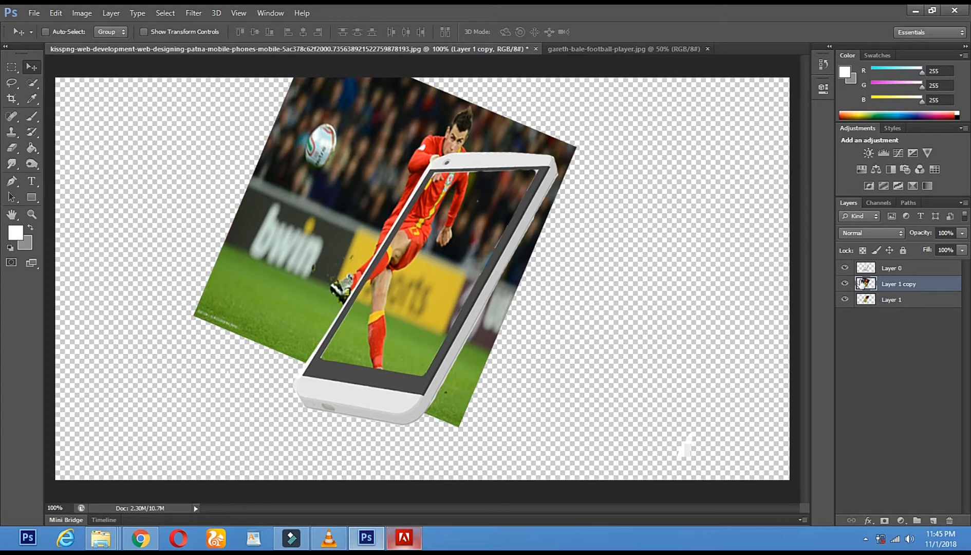
pyautogui.moveTo(882, 283); pyautogui.dragTo(889, 269)
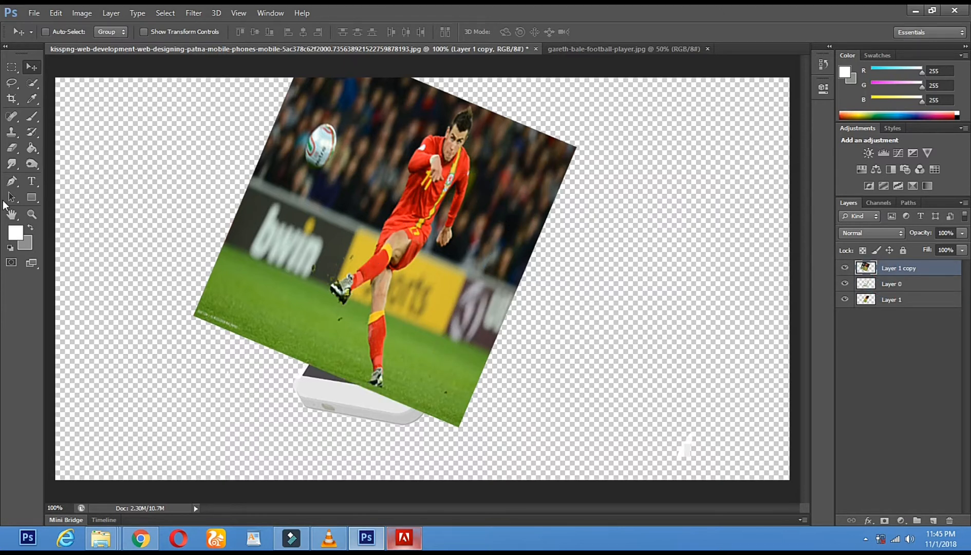
# - Lower Layer 1 copy's Fill to 52% and erase its background over the phone's bottom and right side with a 166 px Eraser
pyautogui.click(12, 148)
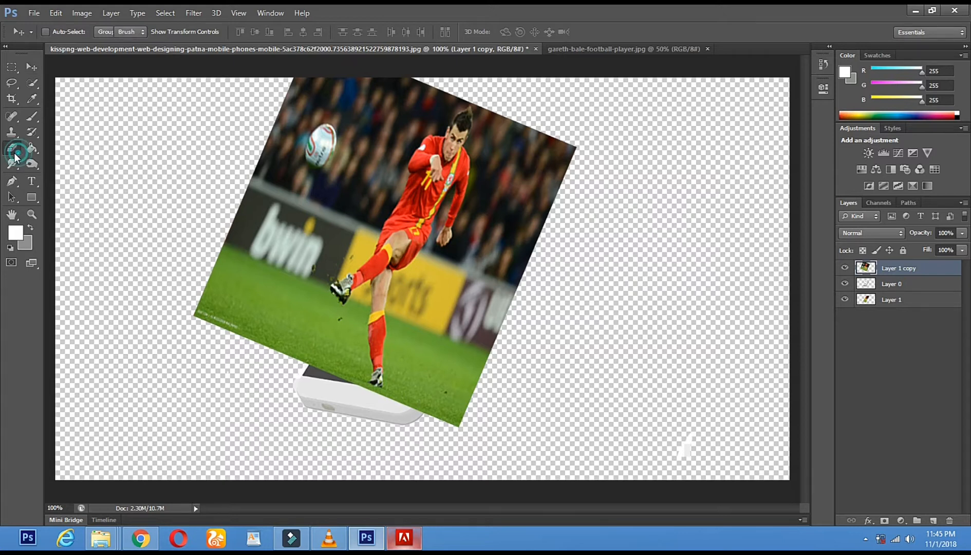
pyautogui.rightClick(459, 285)
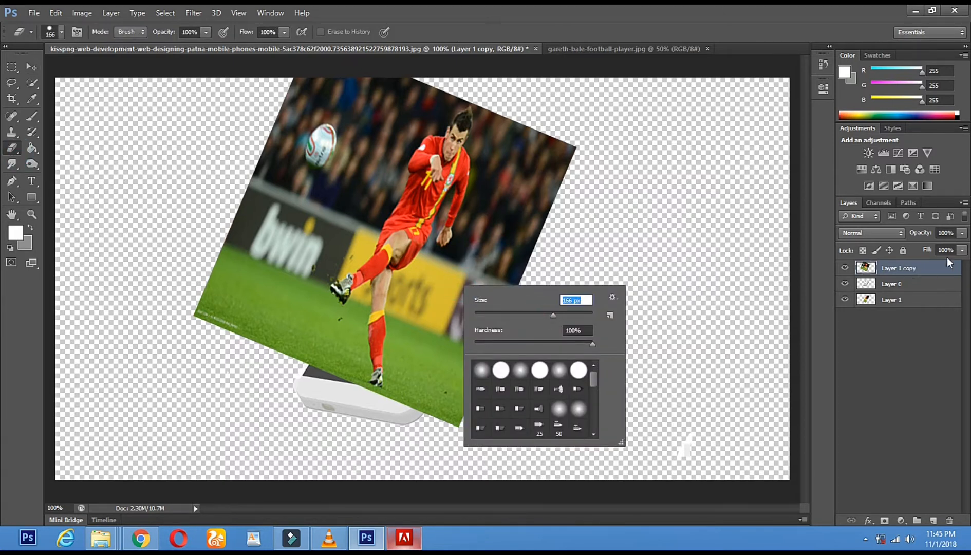
pyautogui.moveTo(960, 252); pyautogui.dragTo(943, 262)
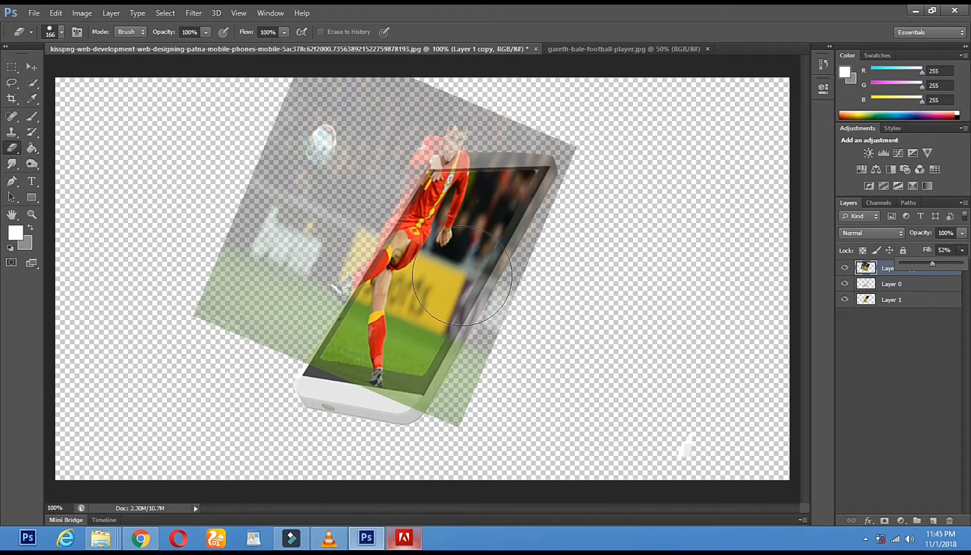
pyautogui.moveTo(468, 288)
pyautogui.mouseDown()
pyautogui.moveTo(431, 412)
pyautogui.moveTo(459, 331)
pyautogui.moveTo(407, 383)
pyautogui.moveTo(408, 348)
pyautogui.moveTo(379, 364)
pyautogui.mouseUp()
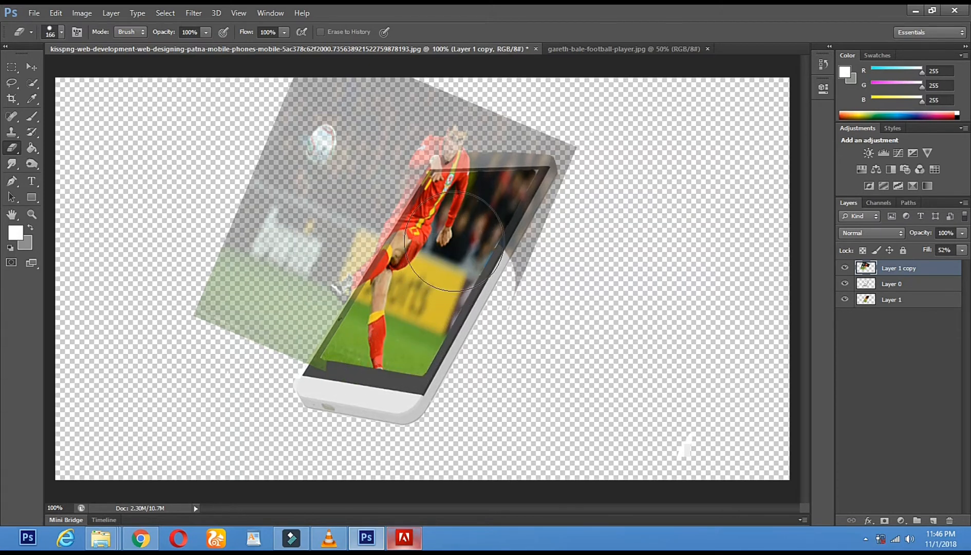
pyautogui.moveTo(462, 224)
pyautogui.mouseDown()
pyautogui.moveTo(553, 217)
pyautogui.moveTo(543, 242)
pyautogui.moveTo(559, 110)
pyautogui.mouseUp()
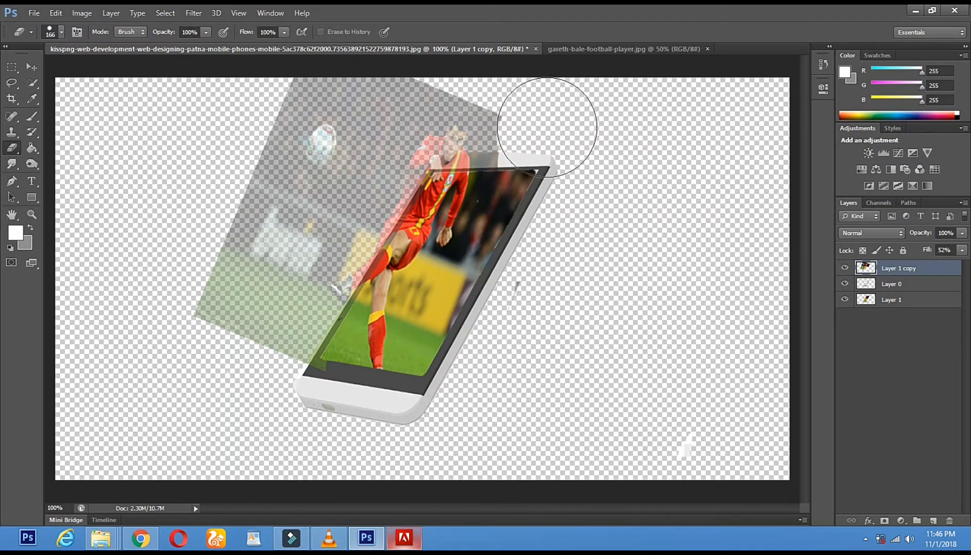
pyautogui.click(33, 216)
pyautogui.click(427, 178)
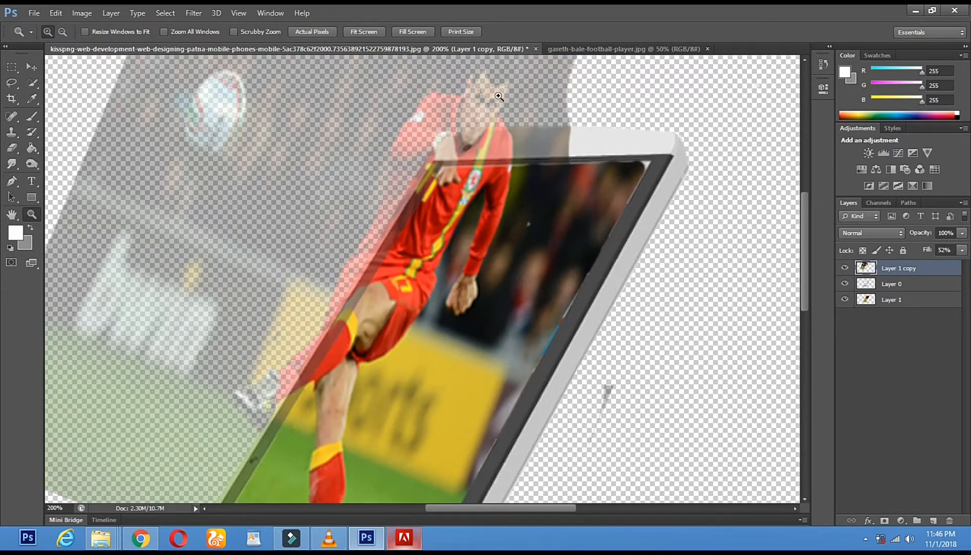
pyautogui.click(499, 96)
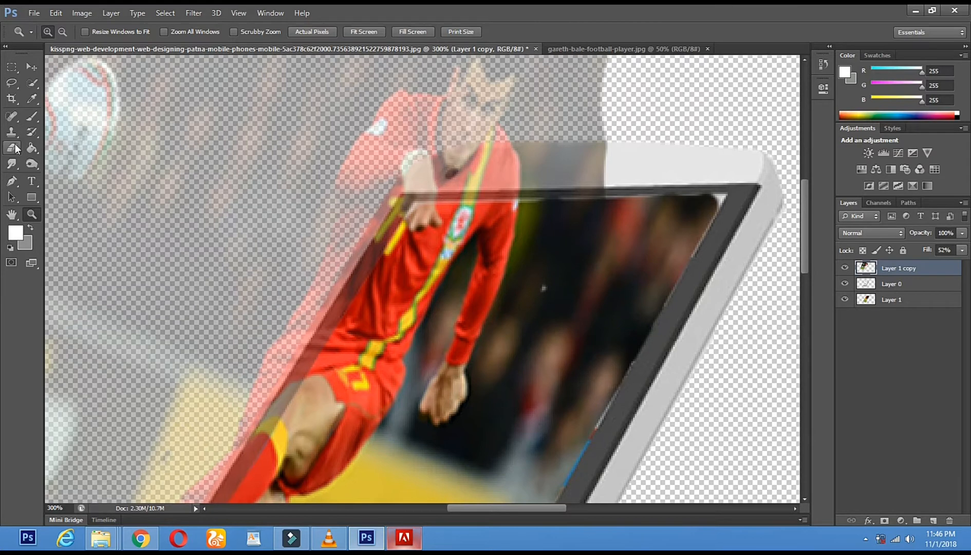
pyautogui.click(12, 148)
pyautogui.rightClick(568, 278)
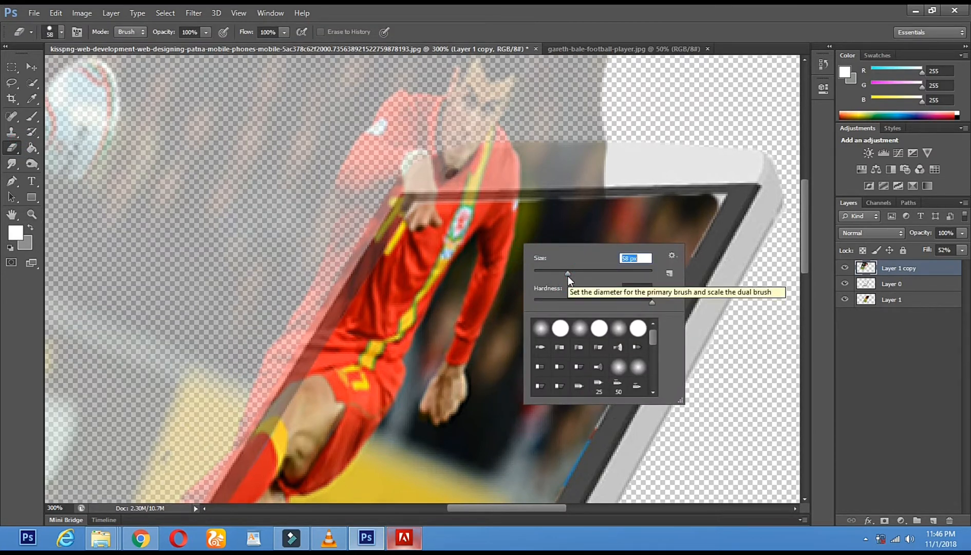
# - Set the Fill of Layer 1 copy back to 100%
pyautogui.click(31, 216)
pyautogui.keyDown('alt'); pyautogui.click(515, 281); pyautogui.keyUp('alt')
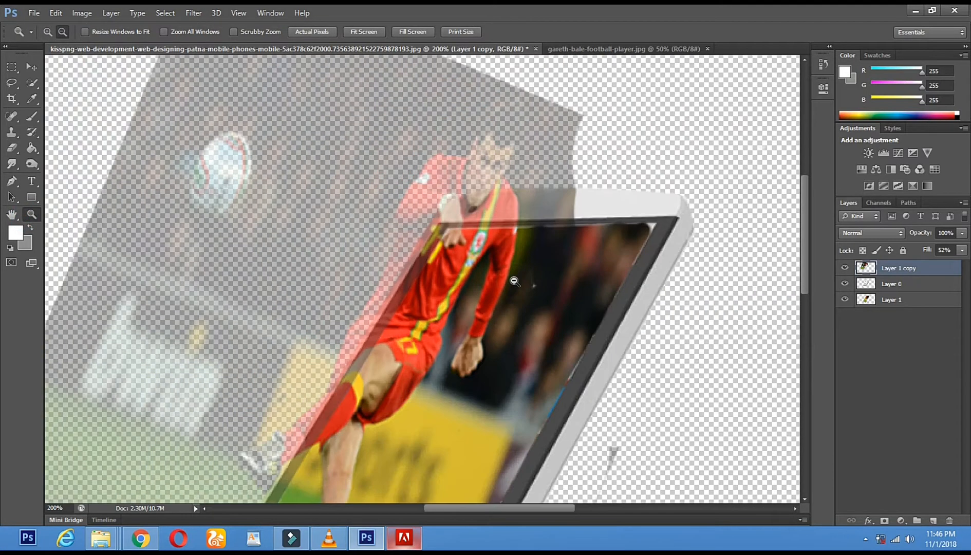
pyautogui.keyDown('alt'); pyautogui.click(515, 280); pyautogui.keyUp('alt')
pyautogui.keyDown('alt'); pyautogui.click(515, 281); pyautogui.keyUp('alt')
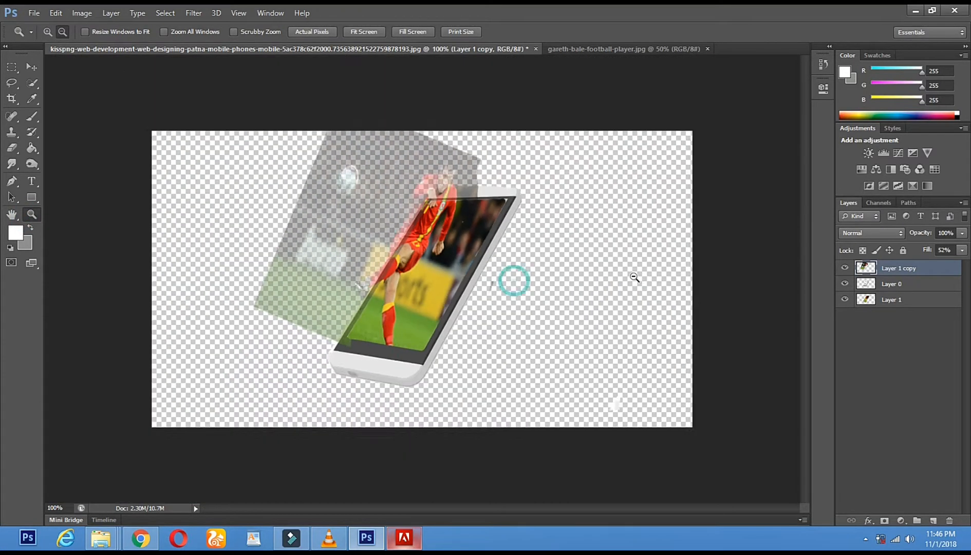
pyautogui.moveTo(958, 265); pyautogui.dragTo(956, 262)
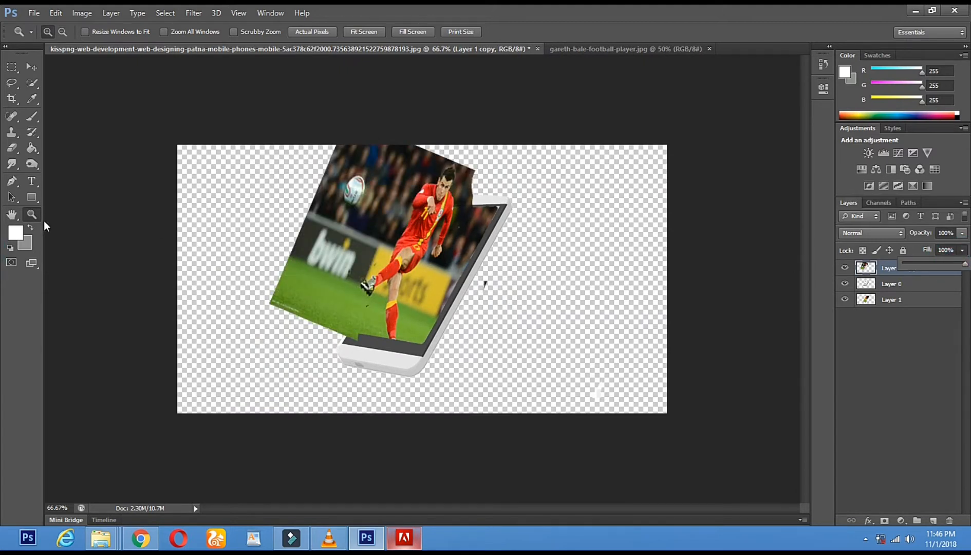
# - Quick-select the crowd background between the player's head and shoulder and the photo's right edge on Layer 1 copy
pyautogui.click(435, 220)
pyautogui.click(359, 218)
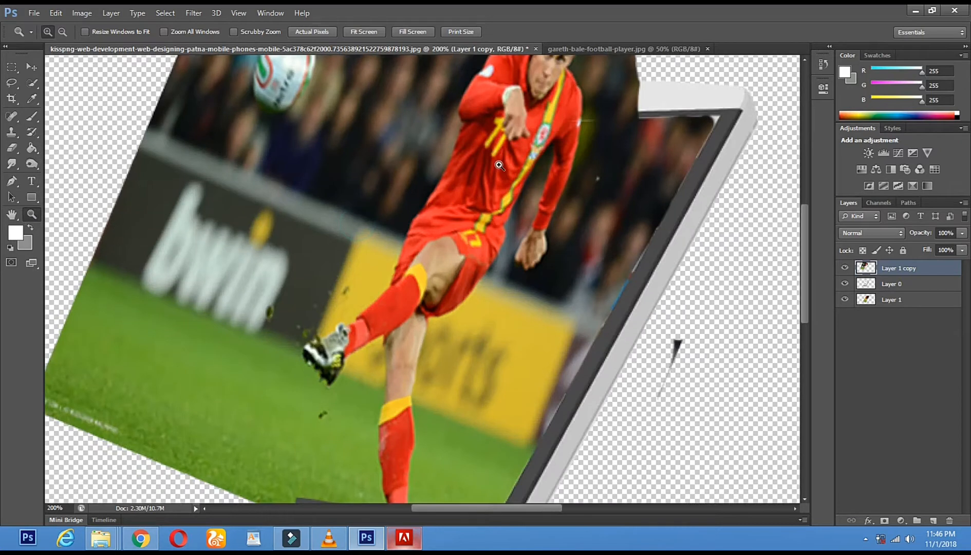
pyautogui.moveTo(525, 238); pyautogui.dragTo(524, 296)
pyautogui.moveTo(465, 250); pyautogui.dragTo(457, 244)
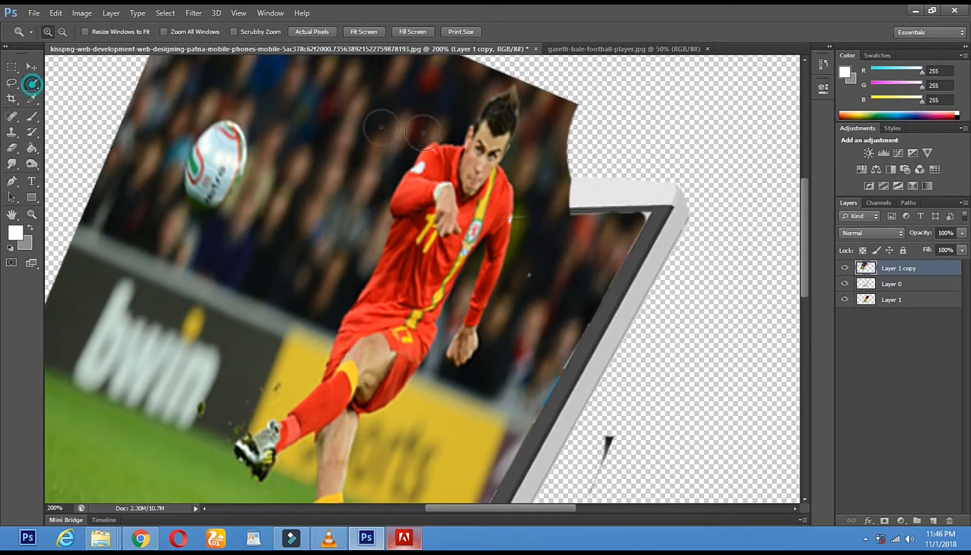
pyautogui.click(32, 82)
pyautogui.rightClick(533, 165)
pyautogui.click(555, 153)
pyautogui.moveTo(534, 170)
pyautogui.mouseDown()
pyautogui.moveTo(555, 221)
pyautogui.moveTo(538, 224)
pyautogui.moveTo(529, 252)
pyautogui.mouseUp()
# - Erase the selected background beside the player's head with a 24 px Eraser and clear the selection
pyautogui.click(11, 148)
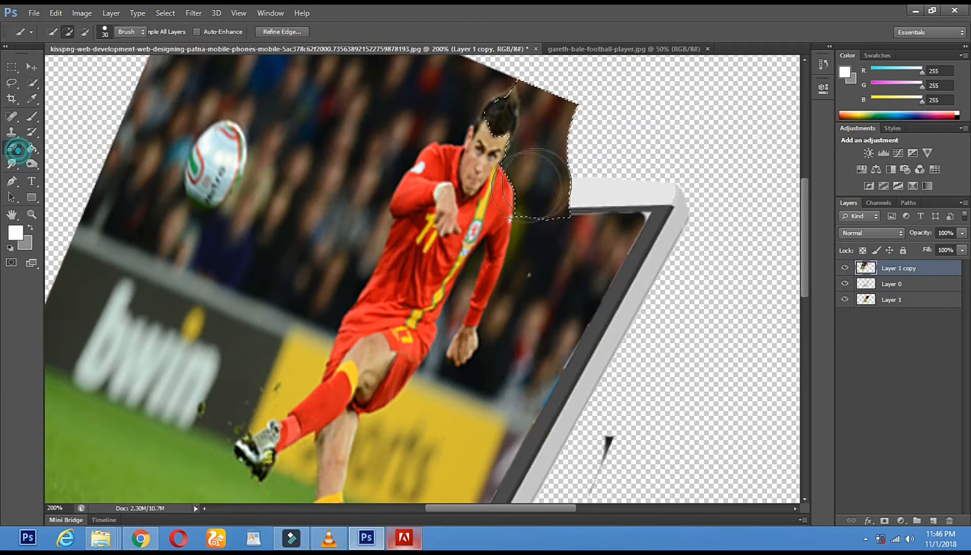
pyautogui.rightClick(543, 183)
pyautogui.moveTo(570, 216); pyautogui.dragTo(568, 216)
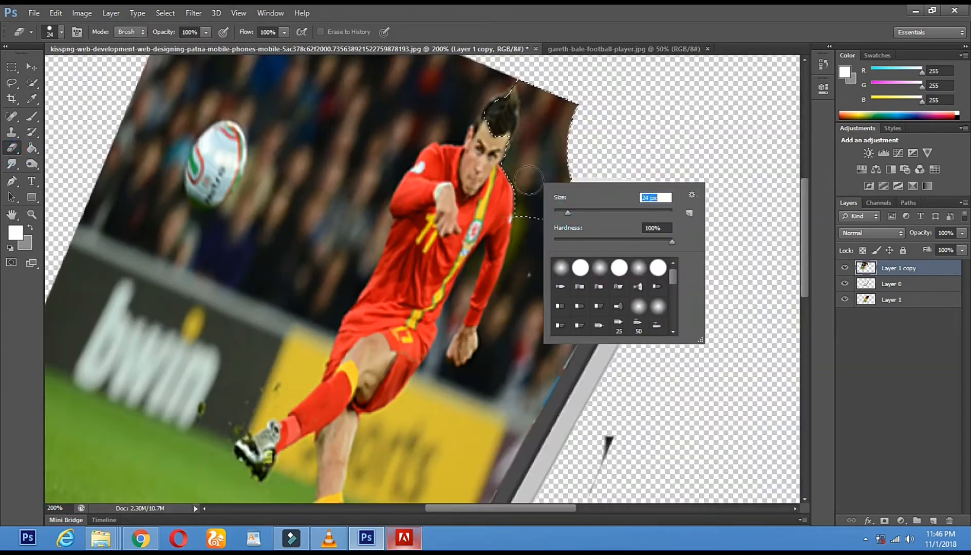
pyautogui.moveTo(517, 169)
pyautogui.mouseDown()
pyautogui.moveTo(534, 121)
pyautogui.moveTo(529, 77)
pyautogui.moveTo(548, 108)
pyautogui.moveTo(534, 230)
pyautogui.moveTo(532, 164)
pyautogui.moveTo(523, 175)
pyautogui.moveTo(558, 129)
pyautogui.moveTo(578, 119)
pyautogui.mouseUp()
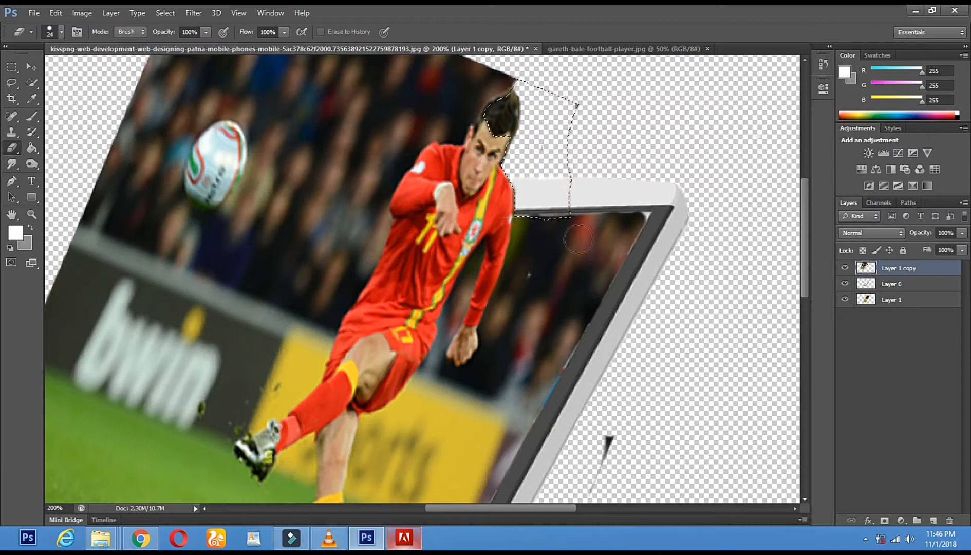
pyautogui.click(11, 83)
pyautogui.click(620, 106)
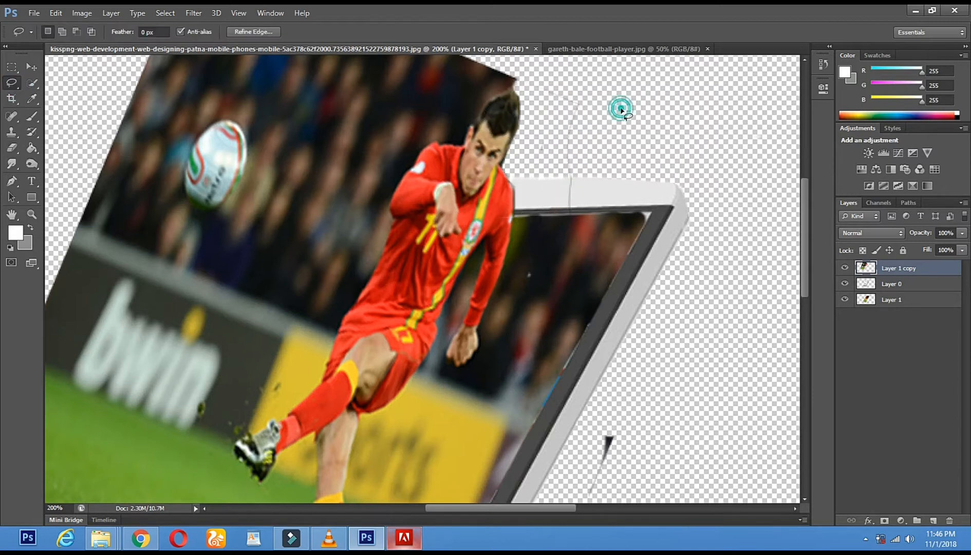
# - Erase the leftover edge line above the phone and the background beside the player's lowered arm on Layer 1 copy
pyautogui.click(12, 148)
pyautogui.moveTo(564, 151); pyautogui.dragTo(560, 177)
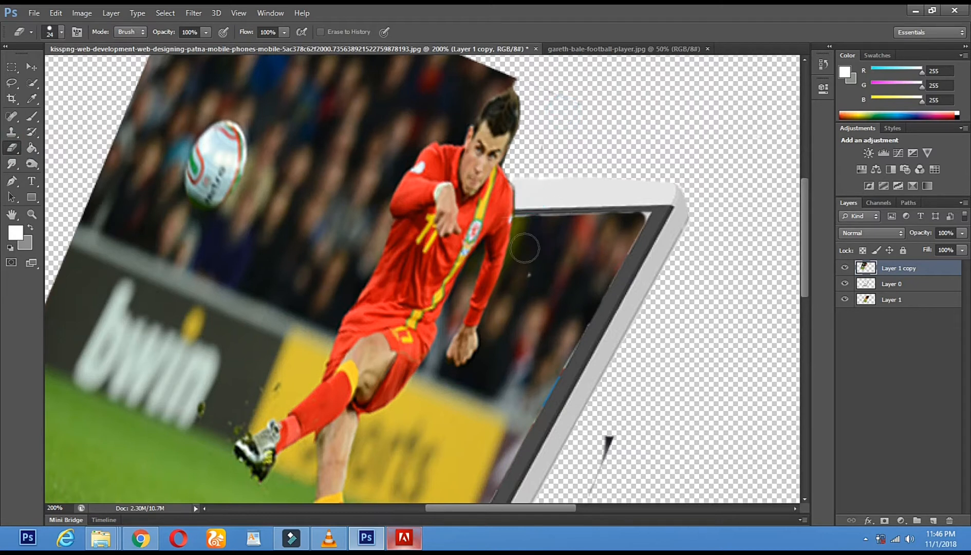
pyautogui.click(516, 267)
pyautogui.click(507, 300)
pyautogui.click(505, 308)
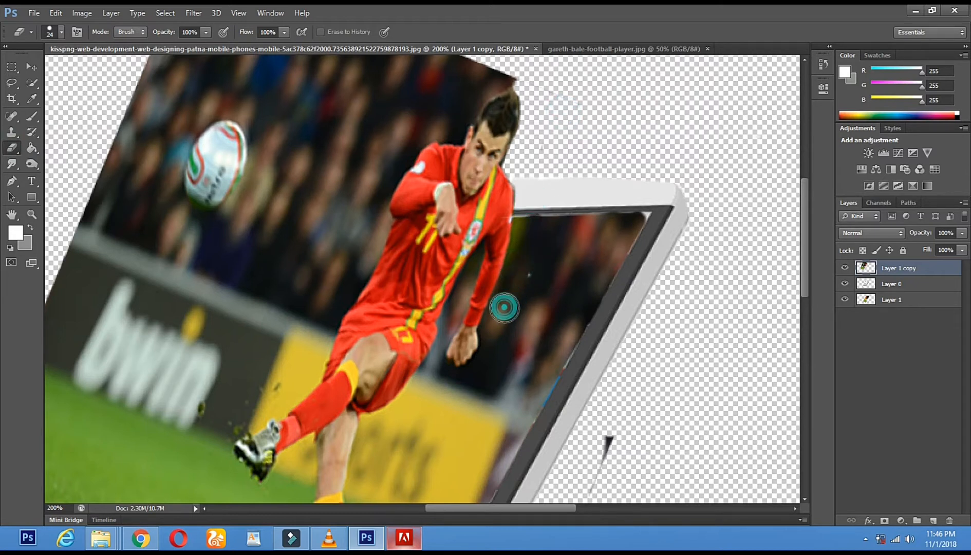
pyautogui.moveTo(533, 263)
pyautogui.mouseDown()
pyautogui.moveTo(529, 301)
pyautogui.moveTo(543, 329)
pyautogui.moveTo(582, 303)
pyautogui.moveTo(625, 229)
pyautogui.mouseUp()
pyautogui.scroll(3, 519, 267)
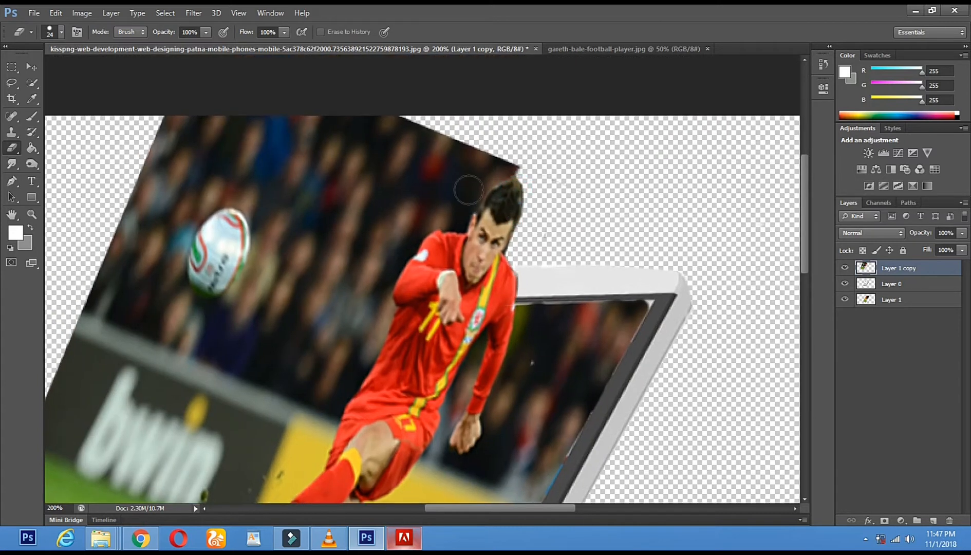
# - Erase the background beside the player's head and bent arm, plus a quick-selected patch of crowd beside his waist, on Layer 1 copy
pyautogui.moveTo(512, 161)
pyautogui.mouseDown()
pyautogui.moveTo(477, 177)
pyautogui.moveTo(448, 218)
pyautogui.moveTo(417, 221)
pyautogui.moveTo(385, 275)
pyautogui.moveTo(379, 313)
pyautogui.moveTo(459, 171)
pyautogui.mouseUp()
pyautogui.click(379, 312)
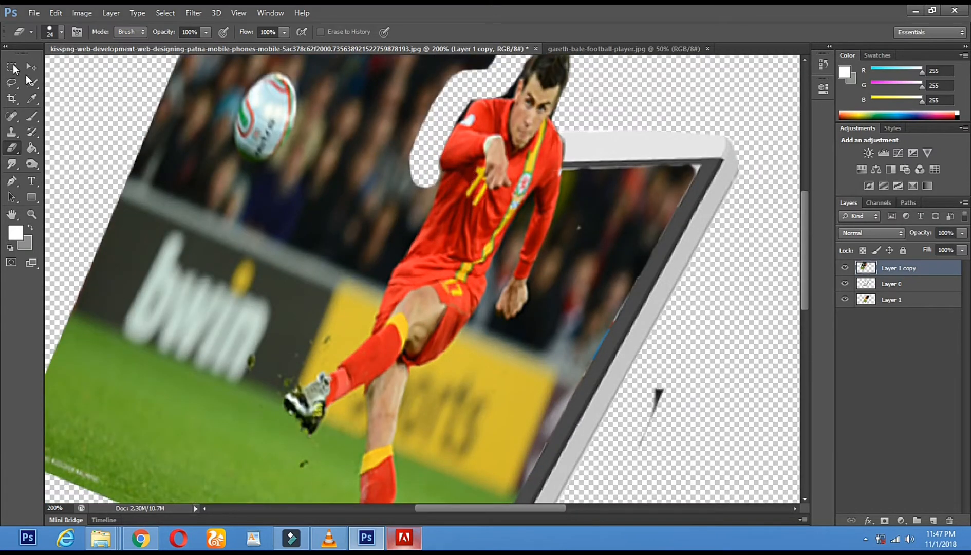
pyautogui.click(31, 83)
pyautogui.moveTo(427, 184); pyautogui.dragTo(354, 265)
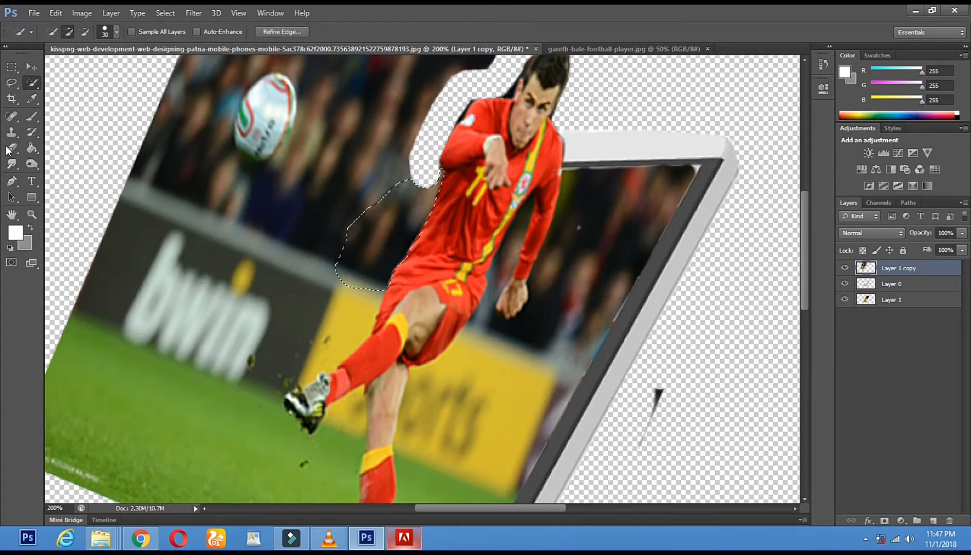
pyautogui.click(11, 148)
pyautogui.moveTo(370, 196)
pyautogui.mouseDown()
pyautogui.moveTo(365, 246)
pyautogui.moveTo(426, 176)
pyautogui.moveTo(393, 247)
pyautogui.moveTo(383, 238)
pyautogui.moveTo(406, 175)
pyautogui.mouseUp()
pyautogui.click(11, 83)
pyautogui.click(397, 210)
# - Select the background between the player's shorts and kicking boot, erase it and clear the selection
pyautogui.moveTo(336, 290)
pyautogui.mouseDown()
pyautogui.moveTo(376, 223)
pyautogui.moveTo(359, 312)
pyautogui.mouseUp()
pyautogui.click(29, 85)
pyautogui.click(13, 149)
pyautogui.moveTo(374, 205)
pyautogui.mouseDown()
pyautogui.moveTo(422, 215)
pyautogui.moveTo(425, 194)
pyautogui.moveTo(369, 257)
pyautogui.mouseUp()
pyautogui.click(14, 85)
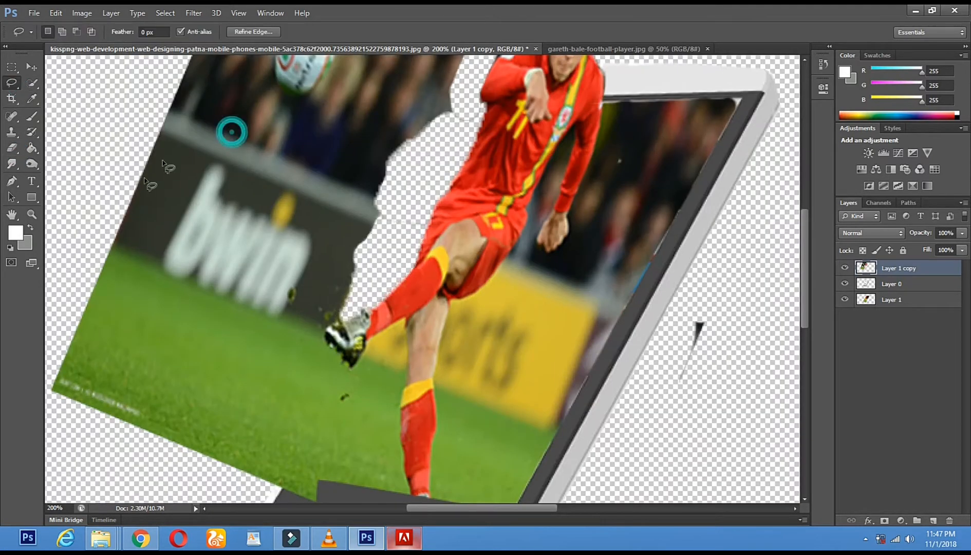
# - Erase the board and grass around the kicking boot, down to the phone's edge, with the 24 px Eraser
pyautogui.click(27, 86)
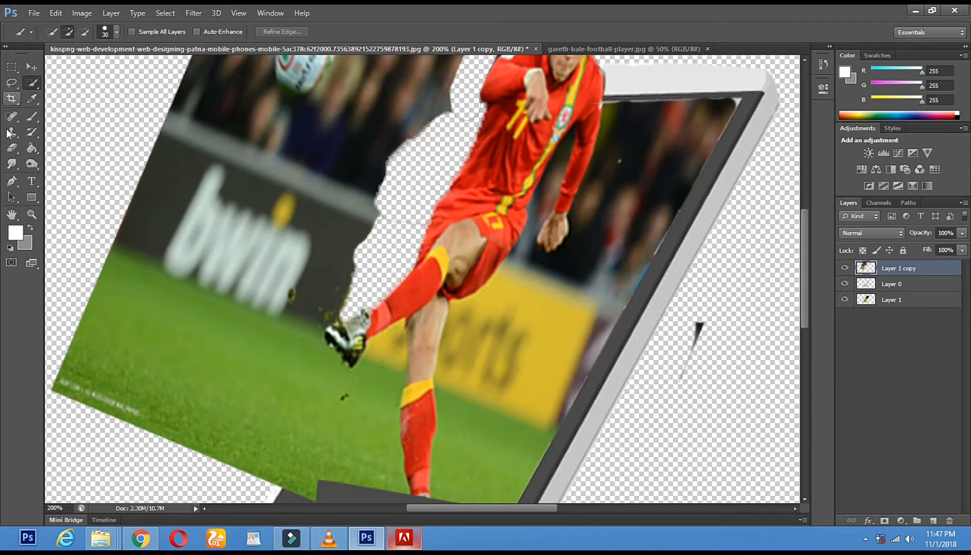
pyautogui.click(11, 148)
pyautogui.moveTo(335, 305)
pyautogui.mouseDown()
pyautogui.moveTo(311, 324)
pyautogui.moveTo(323, 364)
pyautogui.mouseUp()
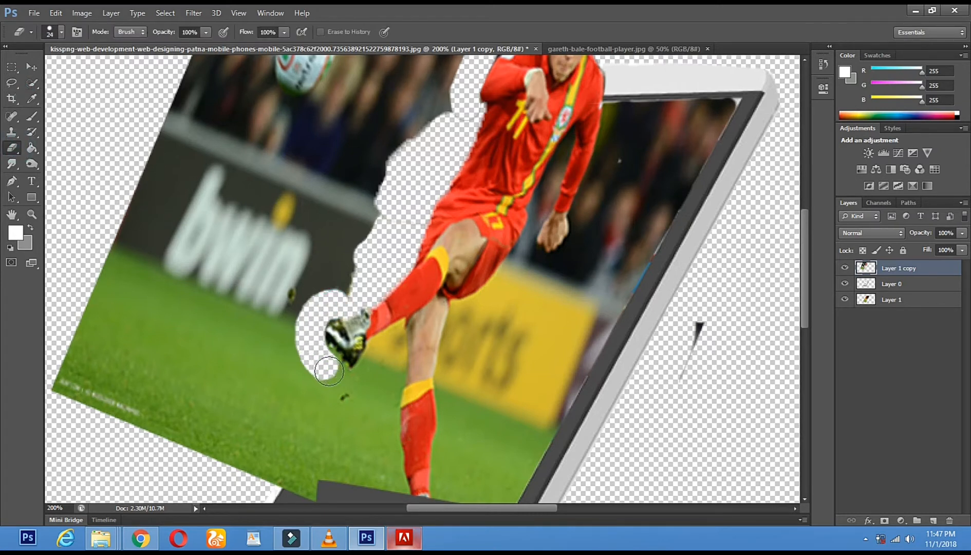
pyautogui.moveTo(409, 389); pyautogui.dragTo(432, 197)
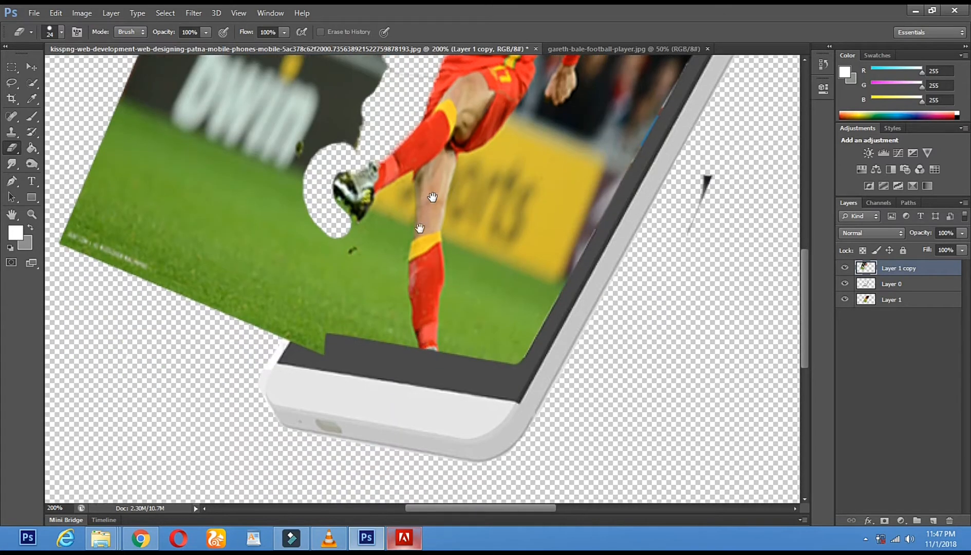
pyautogui.moveTo(356, 232); pyautogui.dragTo(371, 229)
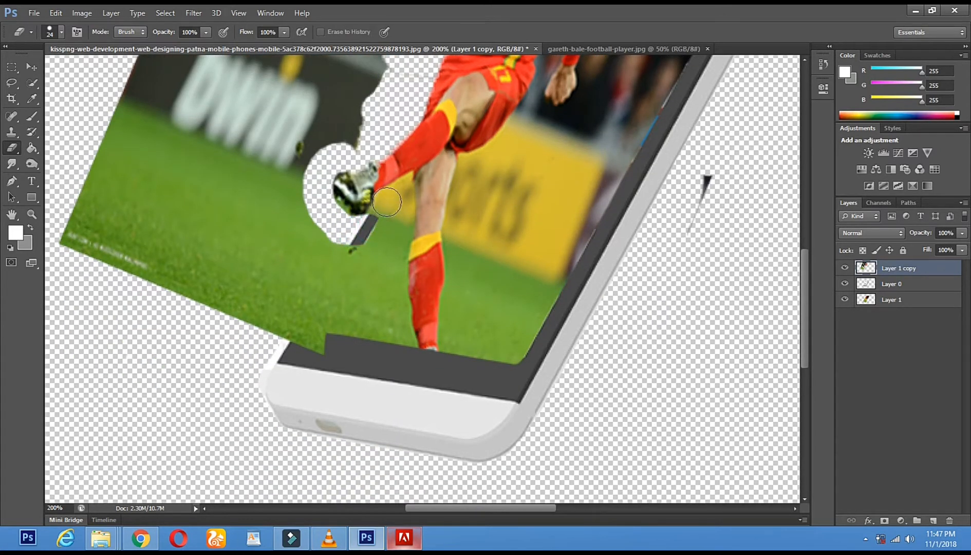
# - Set the Eraser to 15 px and erase the narrow gap between the kicking boot and the phone's edge
pyautogui.rightClick(505, 212)
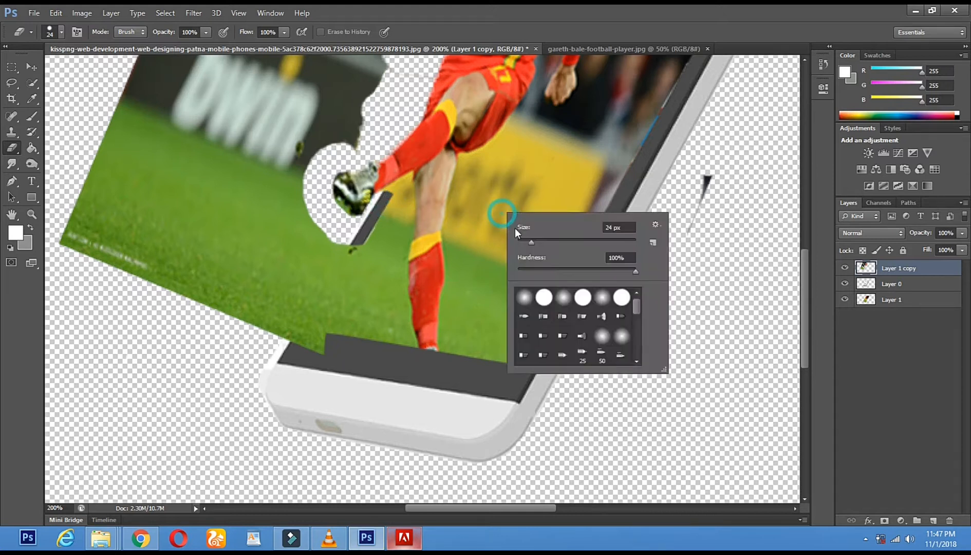
pyautogui.click(527, 239)
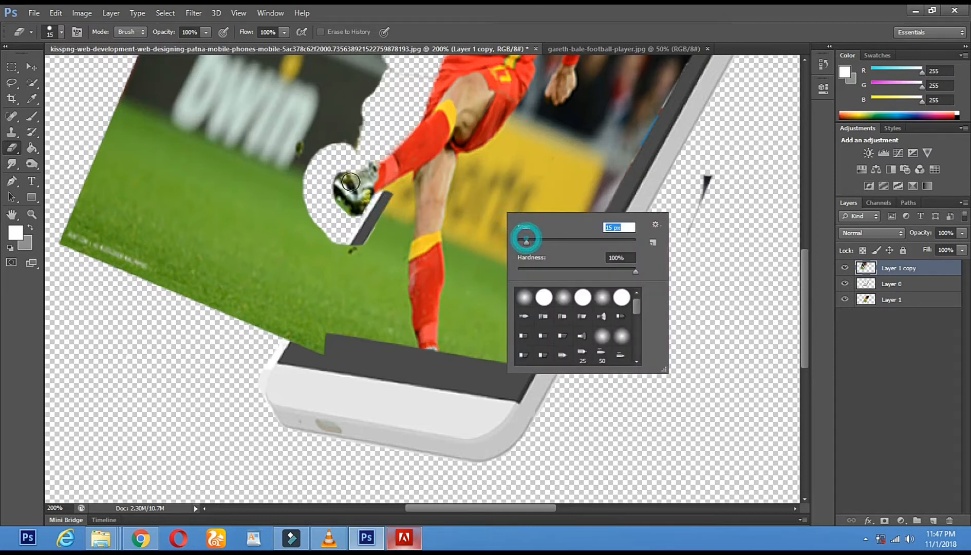
pyautogui.click(382, 201)
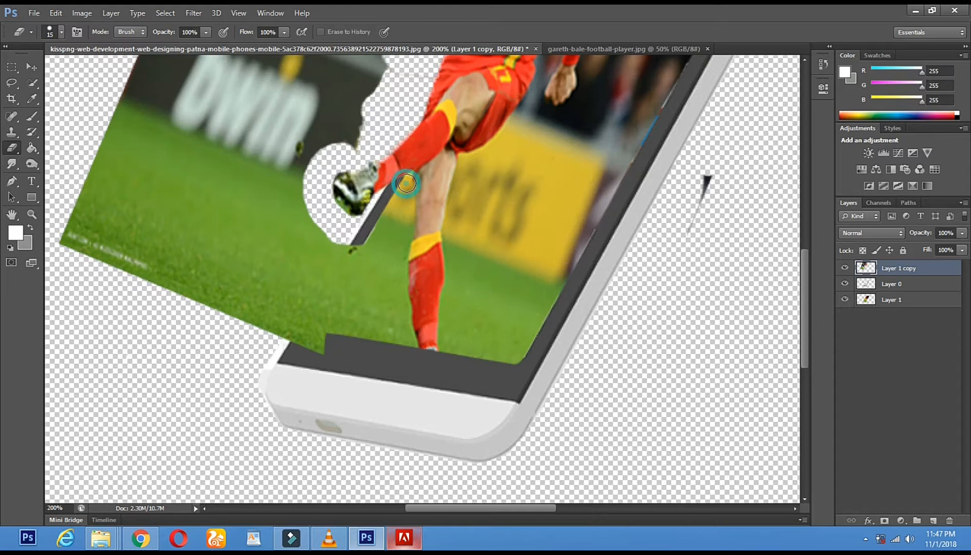
# - Set the Eraser to 55 px and erase the grass outside the phone below and beside the kicking boot
pyautogui.rightClick(391, 232)
pyautogui.moveTo(436, 260); pyautogui.dragTo(438, 259)
pyautogui.moveTo(353, 259)
pyautogui.mouseDown()
pyautogui.moveTo(325, 350)
pyautogui.moveTo(264, 254)
pyautogui.moveTo(280, 329)
pyautogui.moveTo(256, 254)
pyautogui.moveTo(277, 162)
pyautogui.moveTo(134, 268)
pyautogui.moveTo(239, 288)
pyautogui.moveTo(97, 257)
pyautogui.mouseUp()
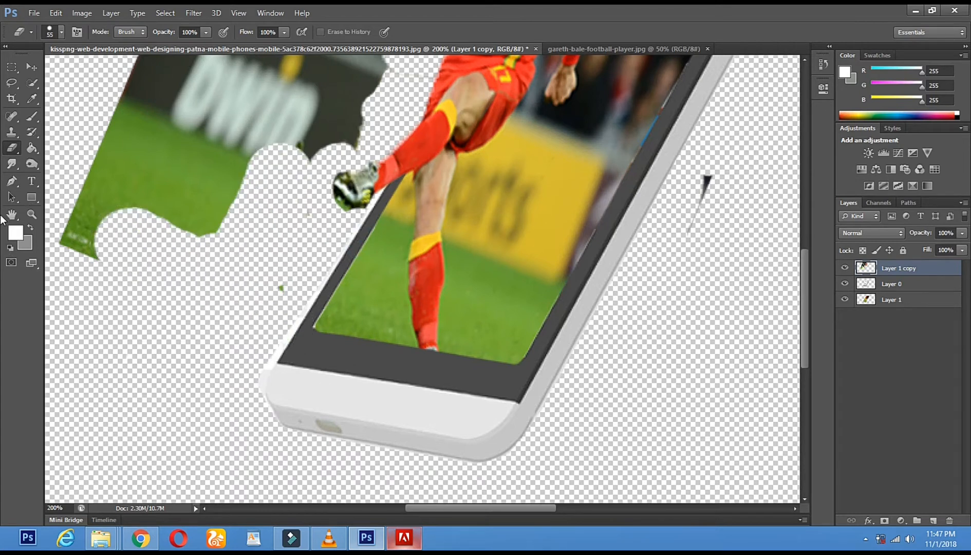
# - Erase the outlying grass, advertising board and crowd beyond the ball with a 137 px Eraser
pyautogui.click(31, 214)
pyautogui.keyDown('alt'); pyautogui.click(304, 275); pyautogui.keyUp('alt')
pyautogui.keyDown('alt'); pyautogui.click(305, 274); pyautogui.keyUp('alt')
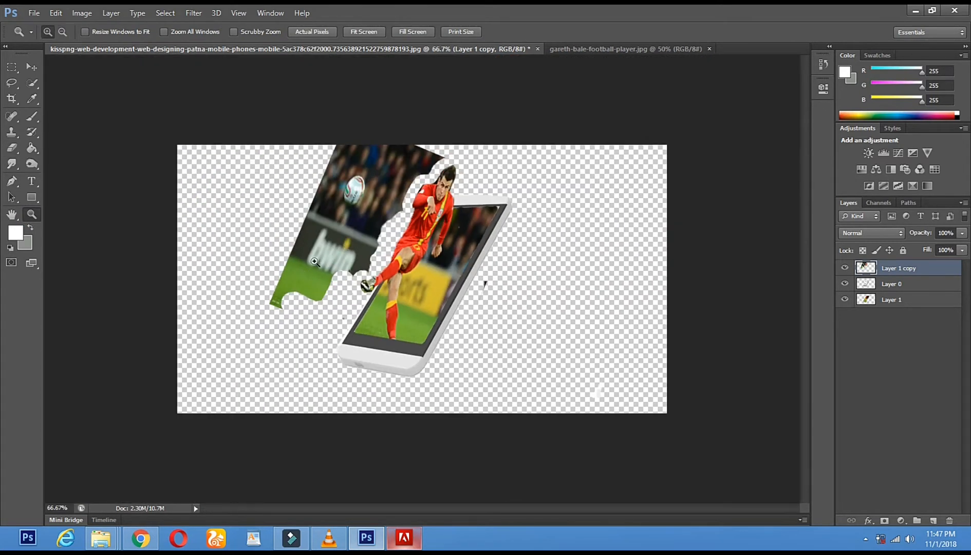
pyautogui.click(372, 260)
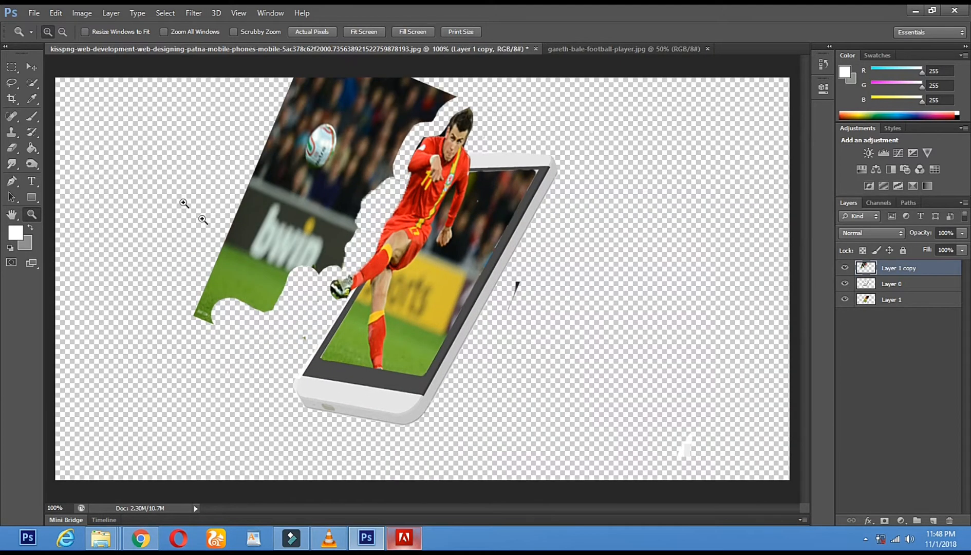
pyautogui.click(11, 149)
pyautogui.rightClick(260, 326)
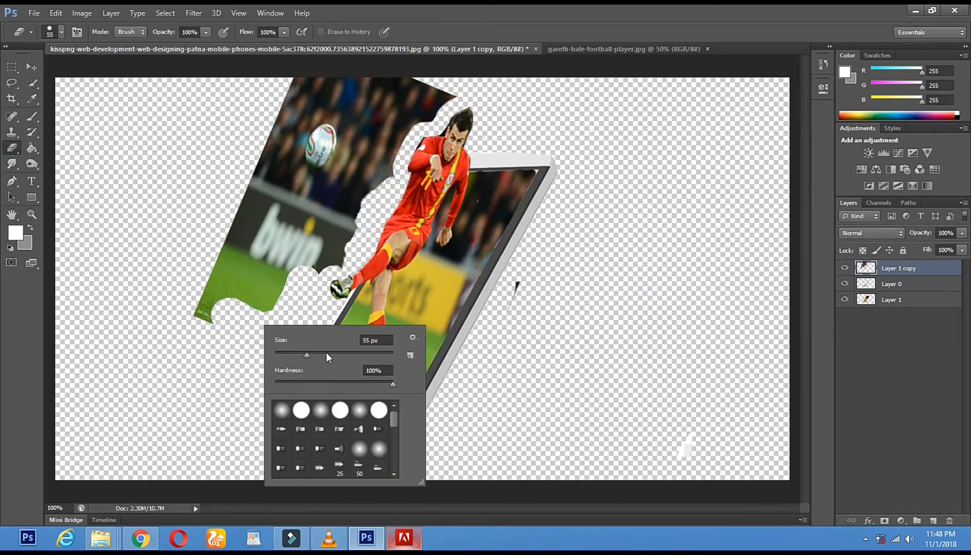
pyautogui.click(249, 341)
pyautogui.moveTo(218, 256)
pyautogui.mouseDown()
pyautogui.moveTo(251, 286)
pyautogui.moveTo(270, 219)
pyautogui.moveTo(286, 212)
pyautogui.mouseUp()
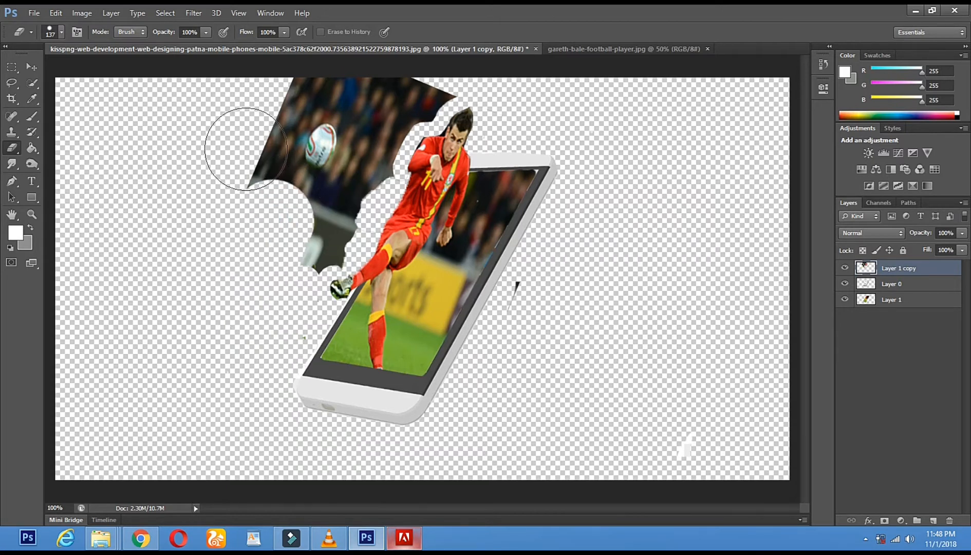
pyautogui.moveTo(257, 144)
pyautogui.mouseDown()
pyautogui.moveTo(260, 122)
pyautogui.moveTo(288, 96)
pyautogui.moveTo(360, 90)
pyautogui.mouseUp()
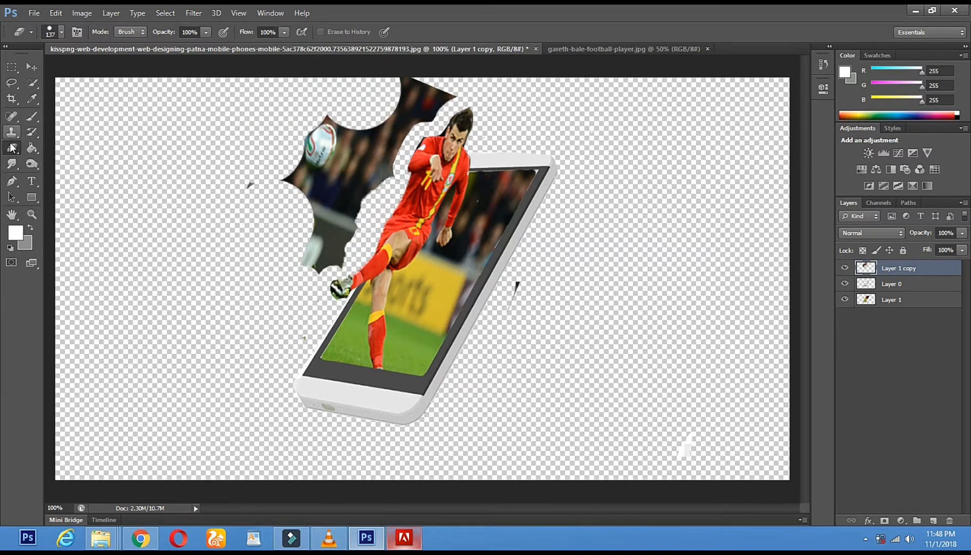
# - Erase the remaining crowd between the player and the ball and around the ball with a 40 px Eraser
pyautogui.rightClick(526, 132)
pyautogui.click(565, 163)
pyautogui.moveTo(404, 89)
pyautogui.mouseDown()
pyautogui.moveTo(442, 92)
pyautogui.moveTo(402, 112)
pyautogui.moveTo(400, 96)
pyautogui.moveTo(431, 106)
pyautogui.moveTo(451, 93)
pyautogui.moveTo(393, 130)
pyautogui.moveTo(382, 163)
pyautogui.moveTo(391, 140)
pyautogui.moveTo(391, 157)
pyautogui.moveTo(344, 243)
pyautogui.moveTo(301, 263)
pyautogui.moveTo(339, 262)
pyautogui.moveTo(304, 254)
pyautogui.moveTo(343, 176)
pyautogui.mouseUp()
pyautogui.click(338, 176)
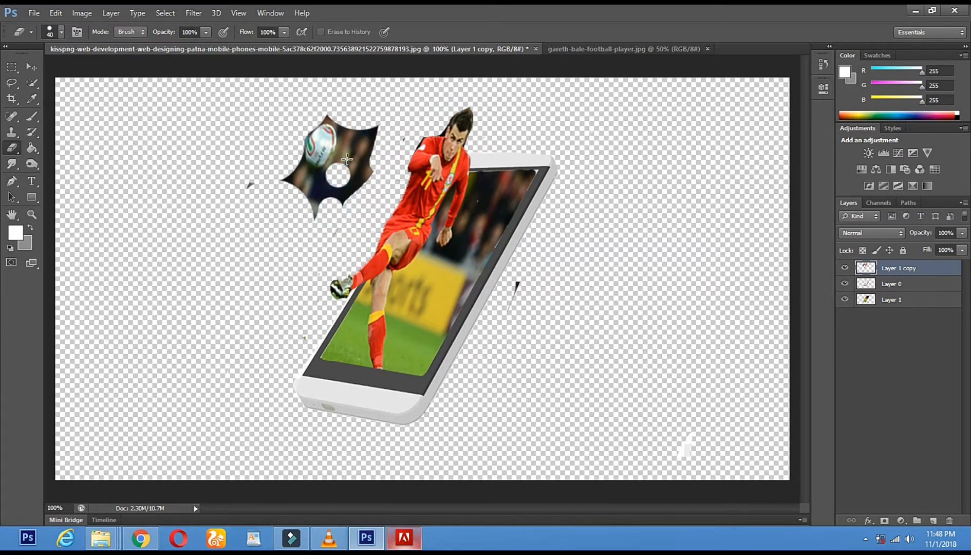
pyautogui.moveTo(348, 151); pyautogui.dragTo(344, 122)
pyautogui.click(310, 114)
pyautogui.moveTo(292, 160)
pyautogui.mouseDown()
pyautogui.moveTo(337, 179)
pyautogui.moveTo(285, 188)
pyautogui.moveTo(277, 176)
pyautogui.moveTo(337, 218)
pyautogui.moveTo(315, 218)
pyautogui.moveTo(354, 157)
pyautogui.moveTo(349, 196)
pyautogui.mouseUp()
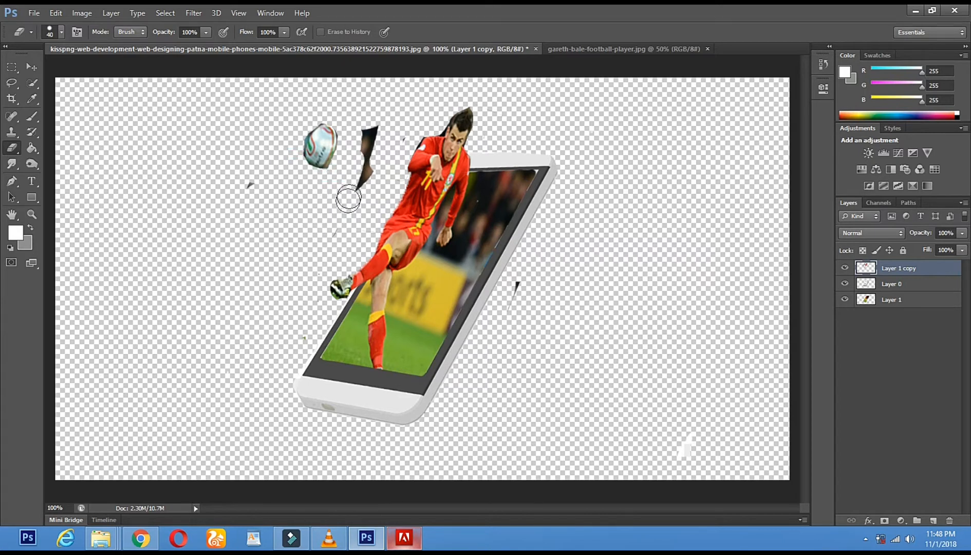
pyautogui.moveTo(376, 128); pyautogui.dragTo(371, 116)
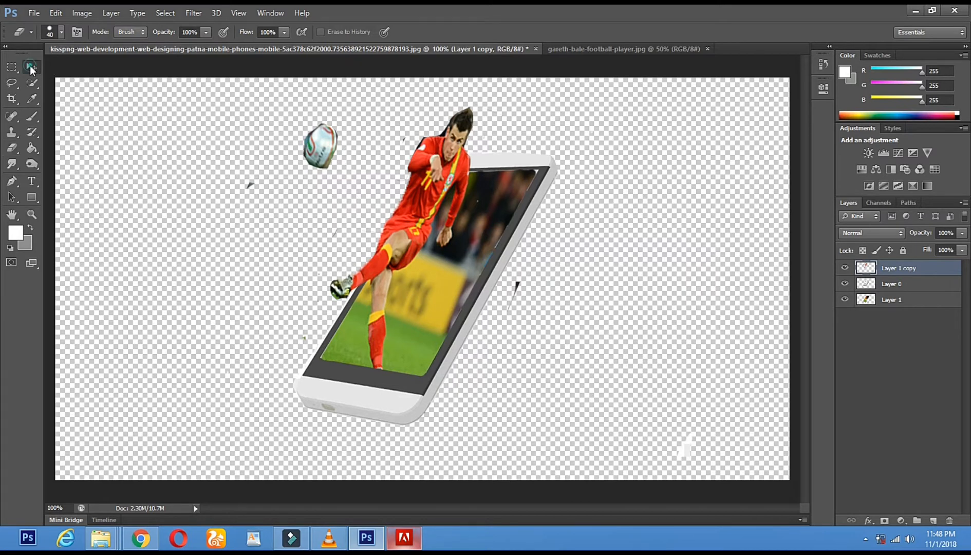
pyautogui.click(31, 68)
pyautogui.click(11, 82)
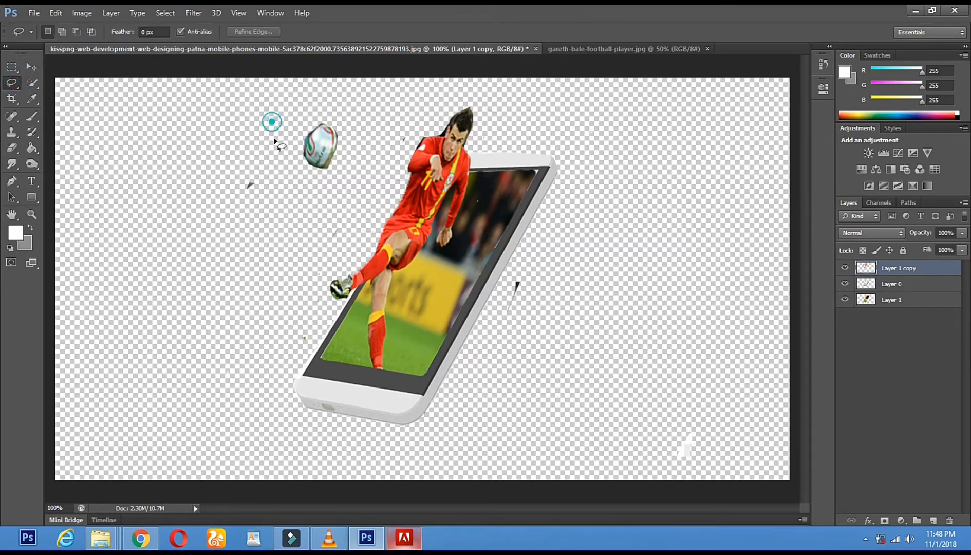
pyautogui.moveTo(278, 152); pyautogui.dragTo(291, 191)
pyautogui.click(285, 169)
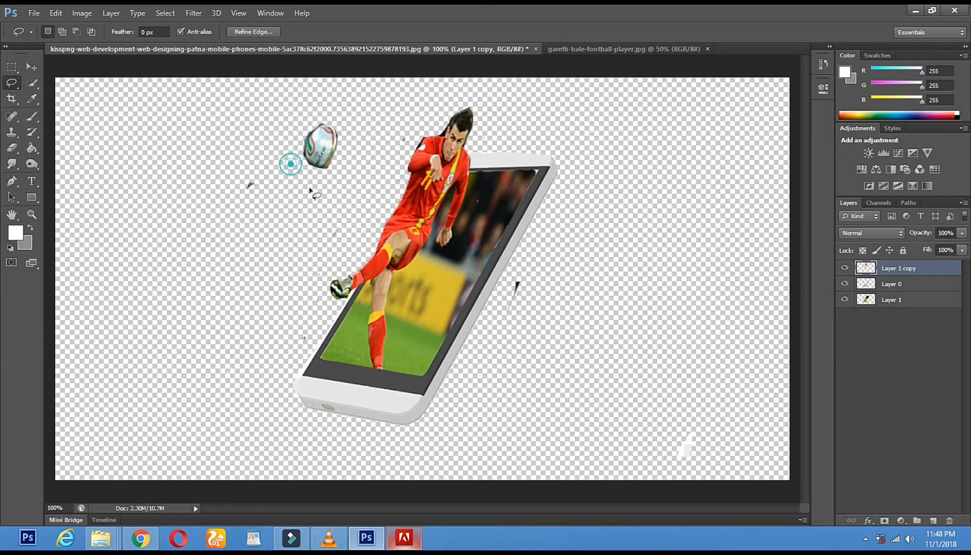
pyautogui.click(446, 209)
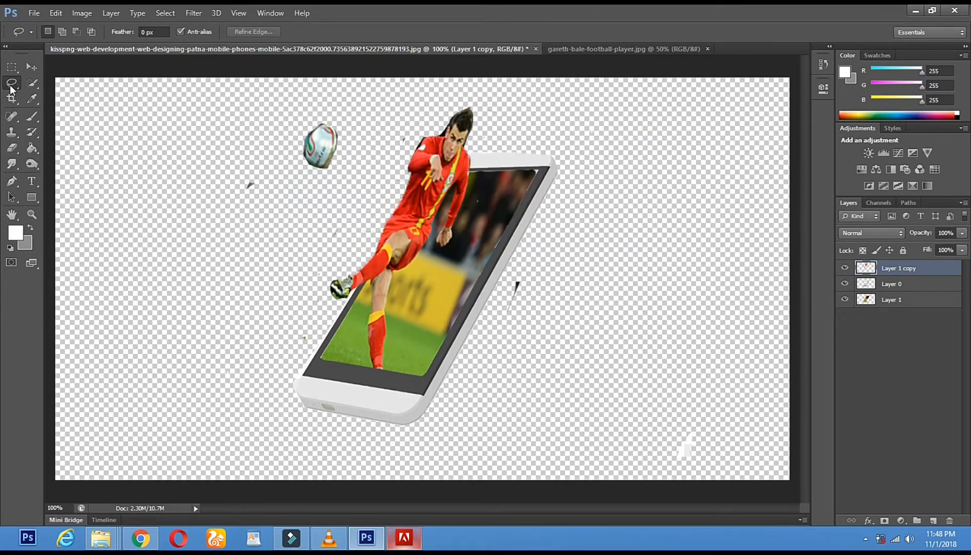
# - Lasso the ball, move it down closer to the player's kicking boot and clear the selection
pyautogui.moveTo(282, 164)
pyautogui.mouseDown()
pyautogui.moveTo(359, 167)
pyautogui.moveTo(314, 109)
pyautogui.mouseUp()
pyautogui.moveTo(282, 157)
pyautogui.mouseDown()
pyautogui.moveTo(298, 208)
pyautogui.moveTo(290, 244)
pyautogui.moveTo(297, 236)
pyautogui.mouseUp()
pyautogui.press('v')
pyautogui.click(11, 83)
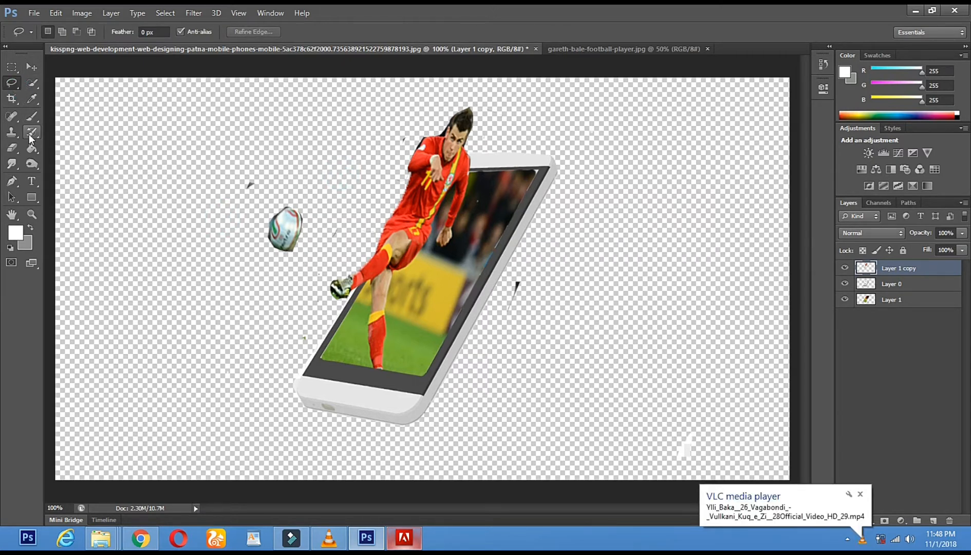
# - Erase the stray speck above the ball and trim the dark rim around the ball with a 17 px Eraser
pyautogui.click(11, 148)
pyautogui.click(244, 184)
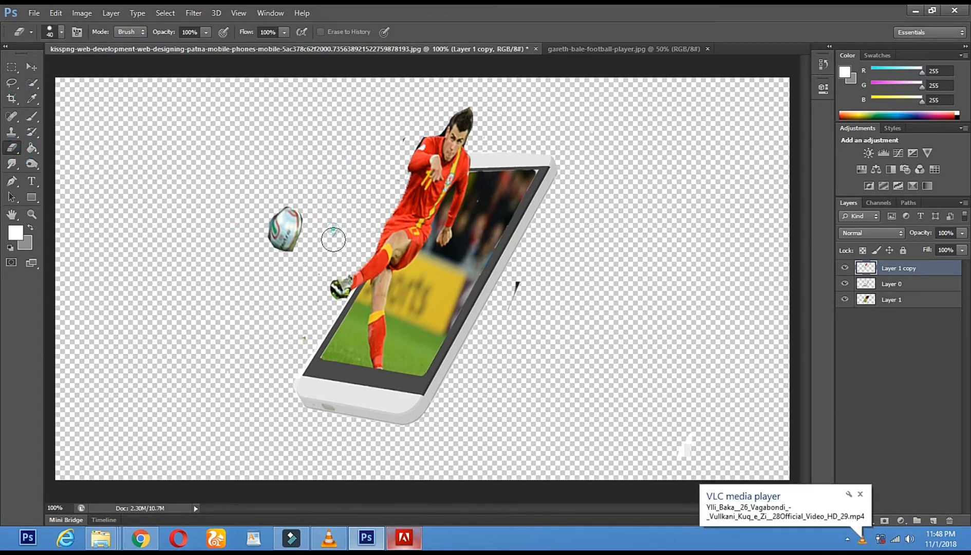
pyautogui.click(32, 214)
pyautogui.click(294, 234)
pyautogui.click(294, 235)
pyautogui.click(19, 151)
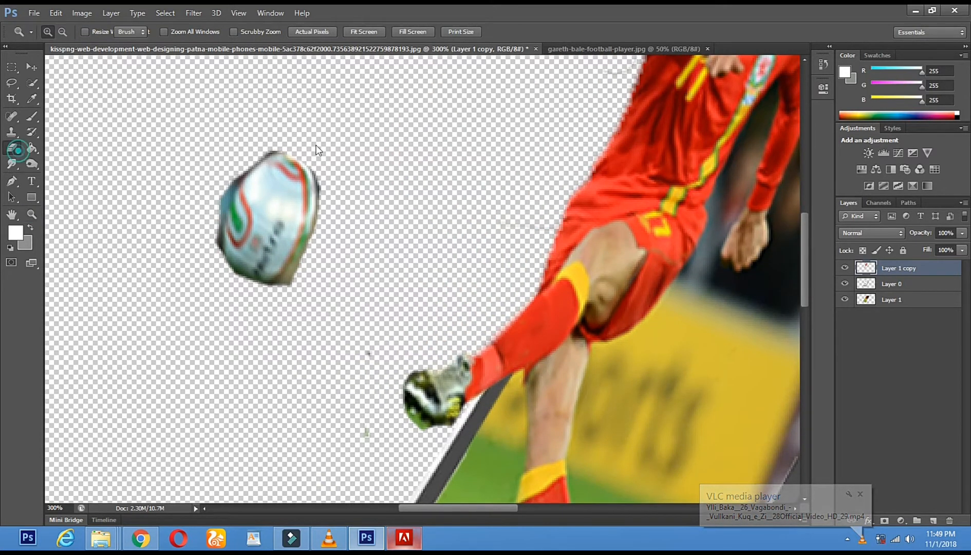
pyautogui.rightClick(343, 138)
pyautogui.click(367, 165)
pyautogui.click(301, 148)
pyautogui.moveTo(302, 148)
pyautogui.mouseDown()
pyautogui.moveTo(260, 145)
pyautogui.moveTo(234, 166)
pyautogui.moveTo(206, 219)
pyautogui.moveTo(208, 243)
pyautogui.moveTo(219, 267)
pyautogui.moveTo(258, 289)
pyautogui.moveTo(321, 277)
pyautogui.moveTo(264, 292)
pyautogui.moveTo(243, 278)
pyautogui.moveTo(299, 284)
pyautogui.moveTo(322, 257)
pyautogui.mouseUp()
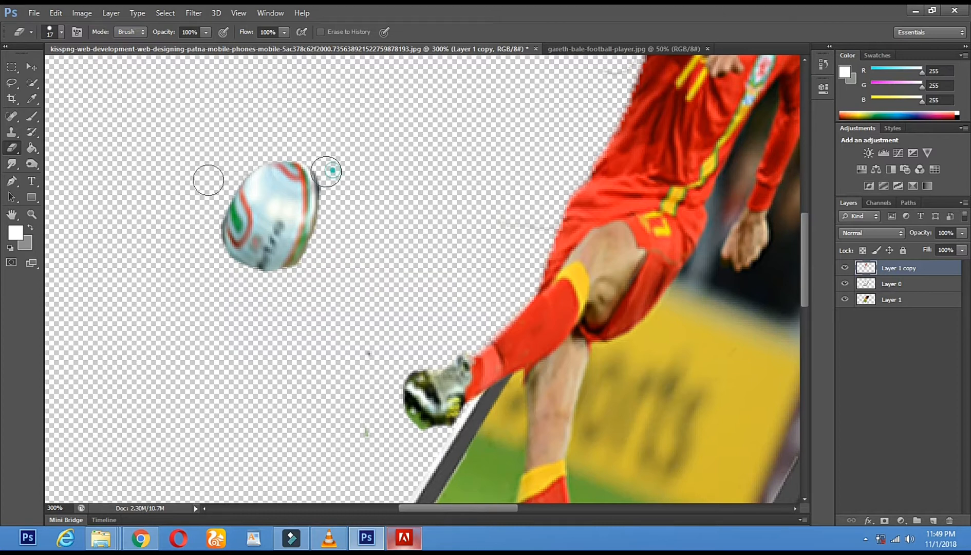
# - Set the Eraser size to 129 px
pyautogui.click(32, 215)
pyautogui.keyDown('alt'); pyautogui.click(288, 278); pyautogui.keyUp('alt')
pyautogui.keyDown('alt'); pyautogui.click(291, 282); pyautogui.keyUp('alt')
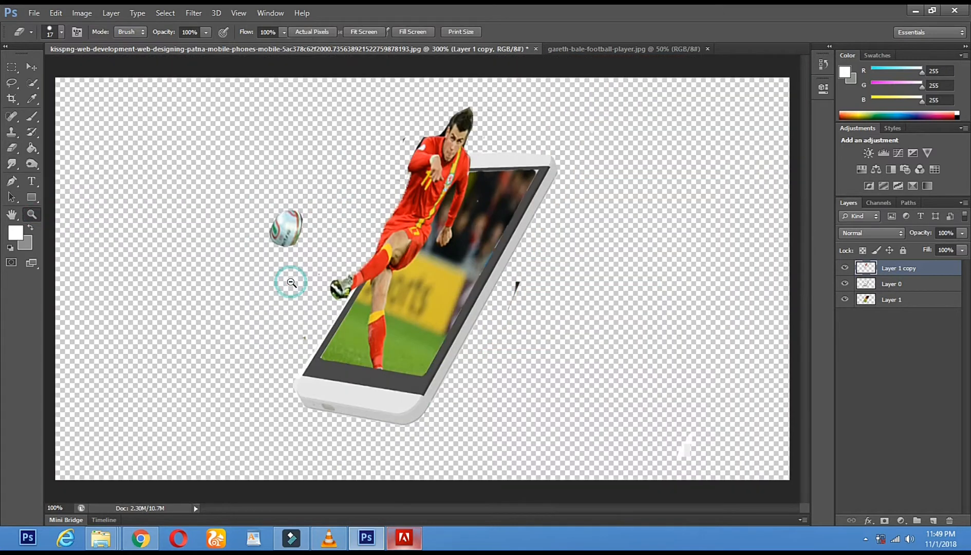
pyautogui.keyDown('alt'); pyautogui.click(291, 282); pyautogui.keyUp('alt')
pyautogui.click(362, 234)
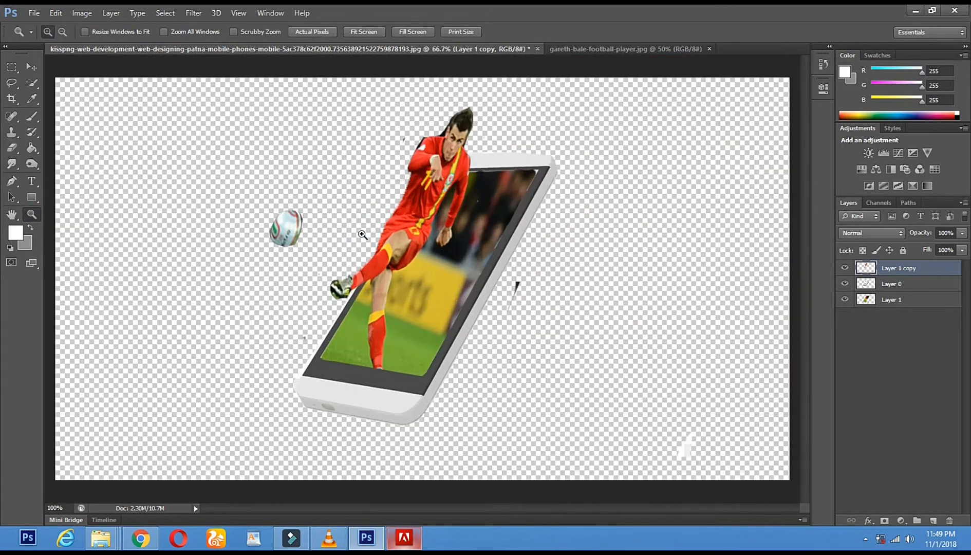
pyautogui.click(13, 149)
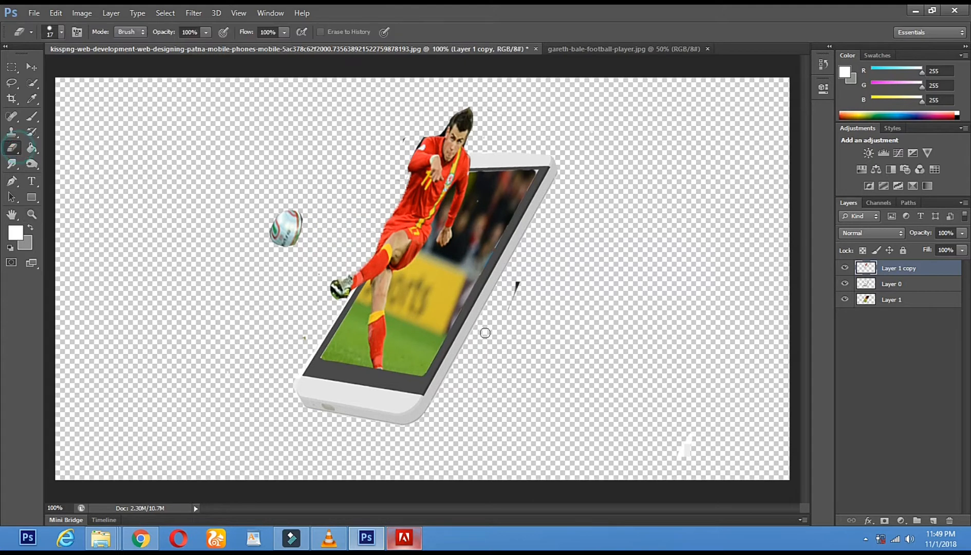
pyautogui.rightClick(515, 294)
pyautogui.moveTo(599, 324); pyautogui.dragTo(600, 323)
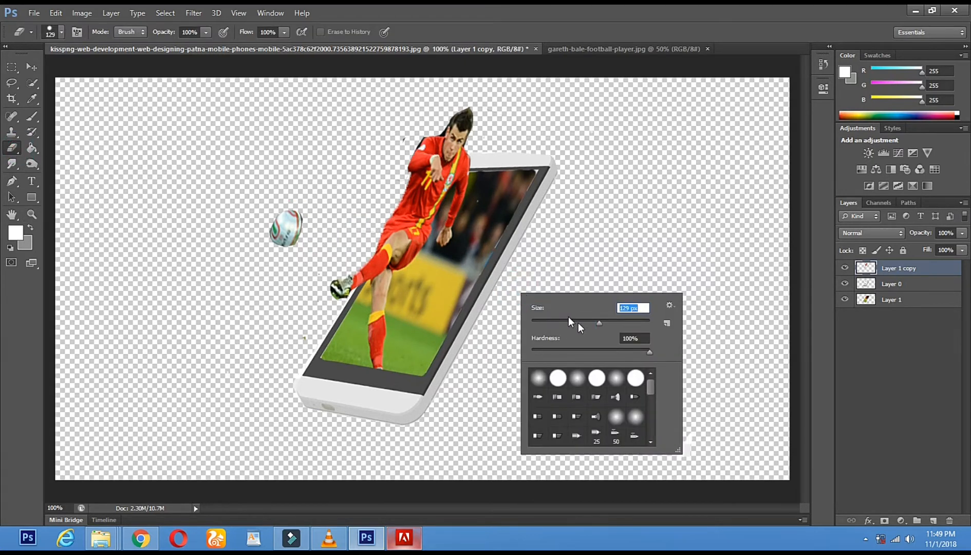
# - Erase the stray speck and the dark fringe along the player's raised shoulder with a 12 px Eraser
pyautogui.click(33, 218)
pyautogui.click(427, 108)
pyautogui.click(548, 91)
pyautogui.click(550, 93)
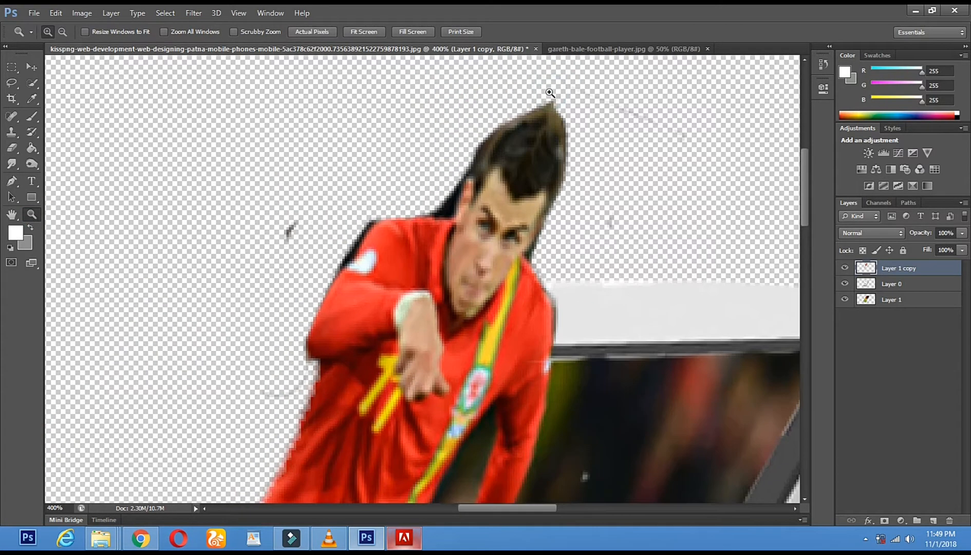
pyautogui.click(12, 148)
pyautogui.rightClick(316, 193)
pyautogui.click(339, 224)
pyautogui.click(274, 204)
pyautogui.click(354, 227)
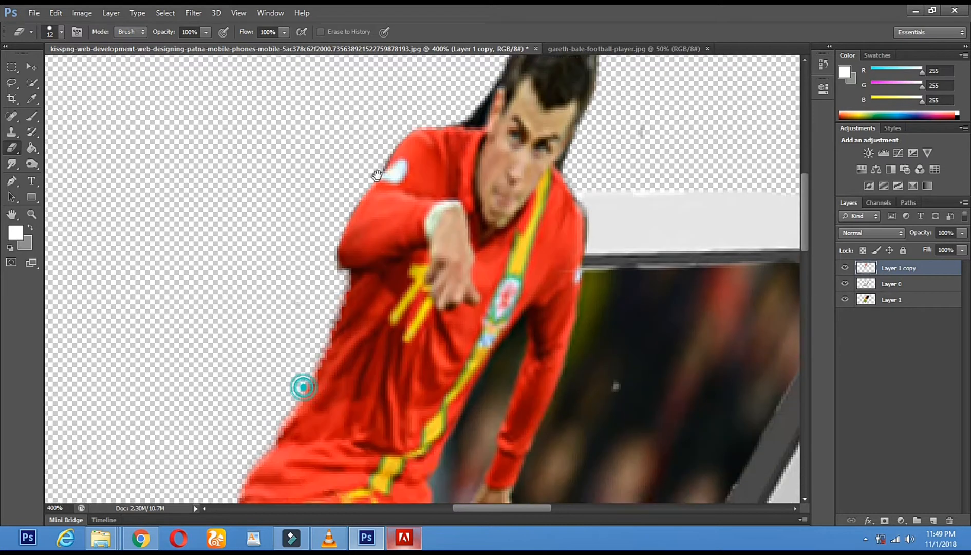
# - Clean the leftover fringe along the player's torso below the bent arm with the 12 px Eraser
pyautogui.scroll(-5, 303, 386)
pyautogui.moveTo(366, 194); pyautogui.dragTo(357, 213)
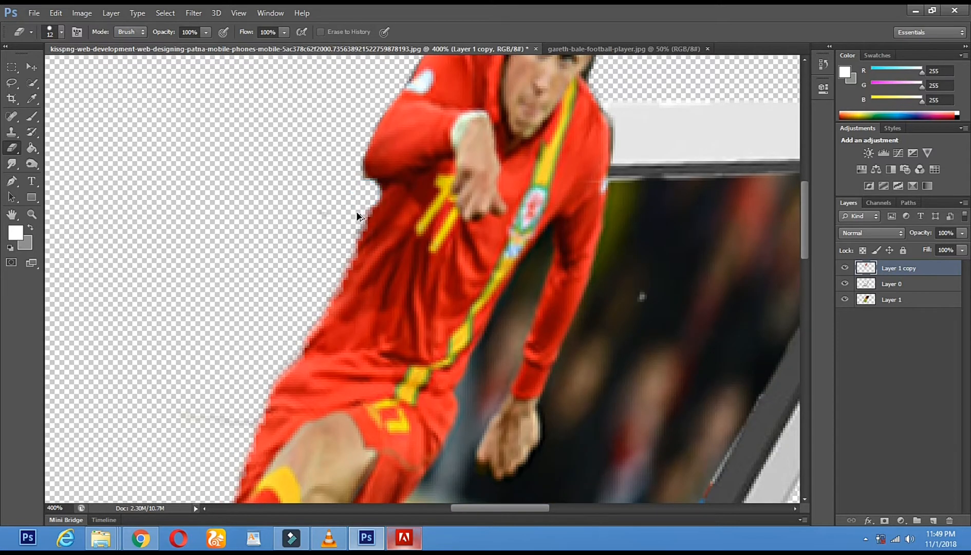
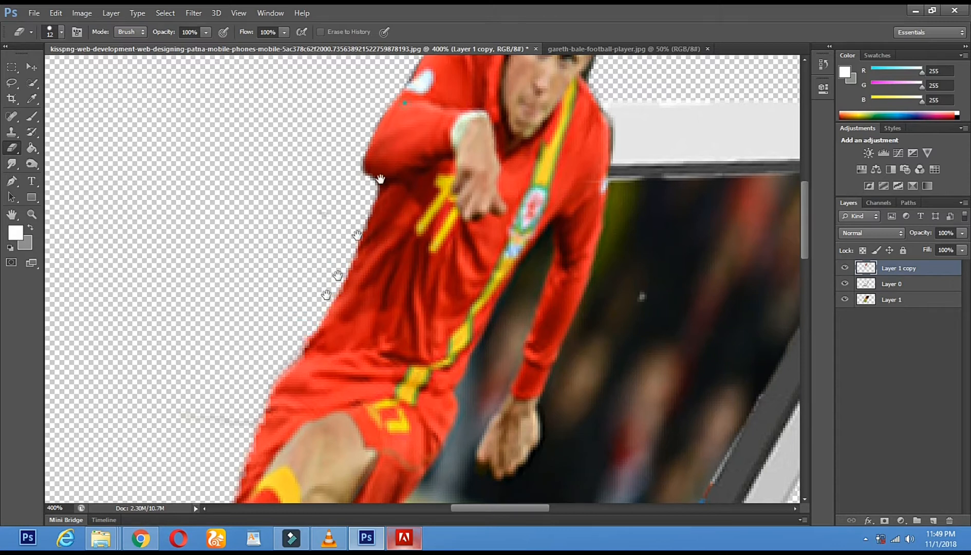
pyautogui.moveTo(405, 102); pyautogui.dragTo(292, 364)
# - Erase the dark patch between the player's neck and raised shoulder with a 4 px Eraser
pyautogui.rightClick(375, 241)
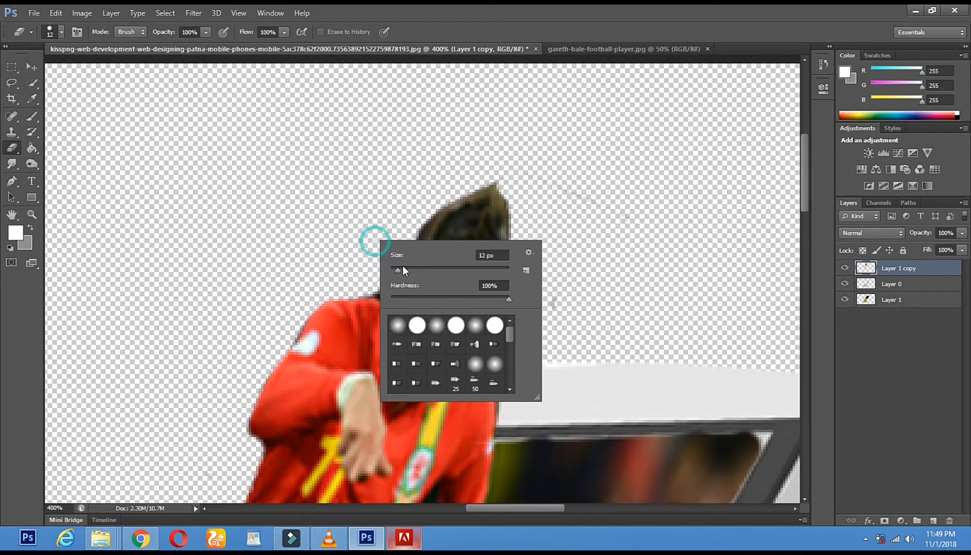
pyautogui.click(549, 183)
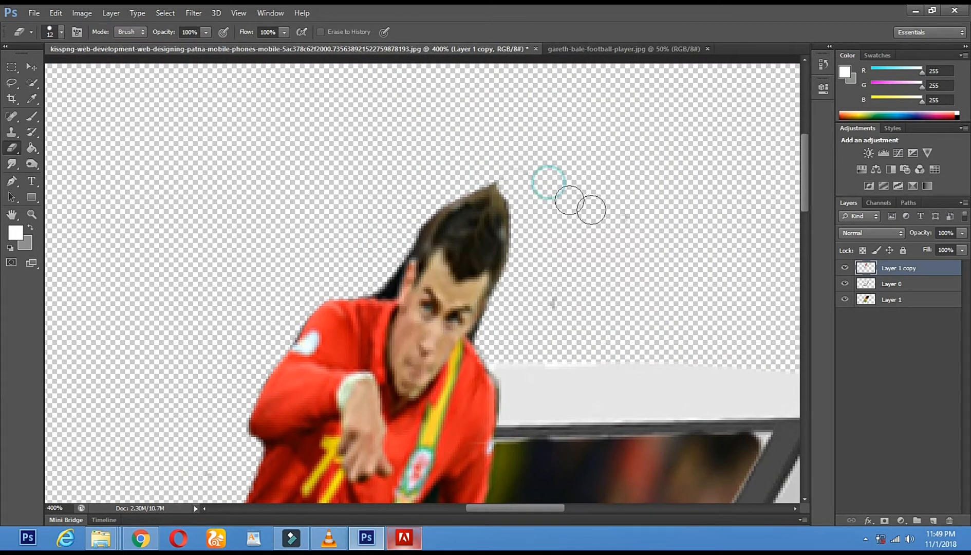
pyautogui.rightClick(369, 287)
pyautogui.click(388, 313)
pyautogui.click(355, 274)
pyautogui.click(389, 295)
pyautogui.click(397, 272)
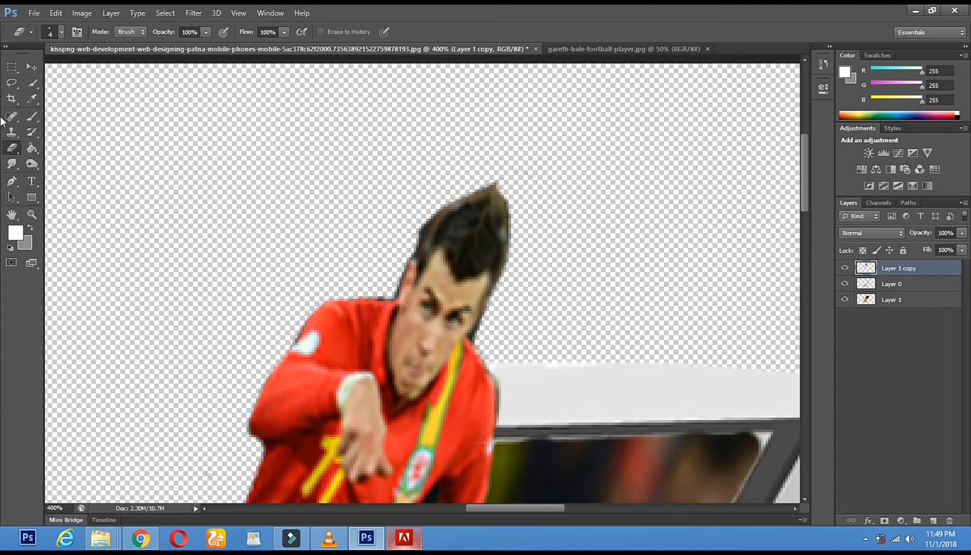
# - Darken the player's hair with a soft 45 px Burn brush
pyautogui.click(32, 163)
pyautogui.rightClick(294, 191)
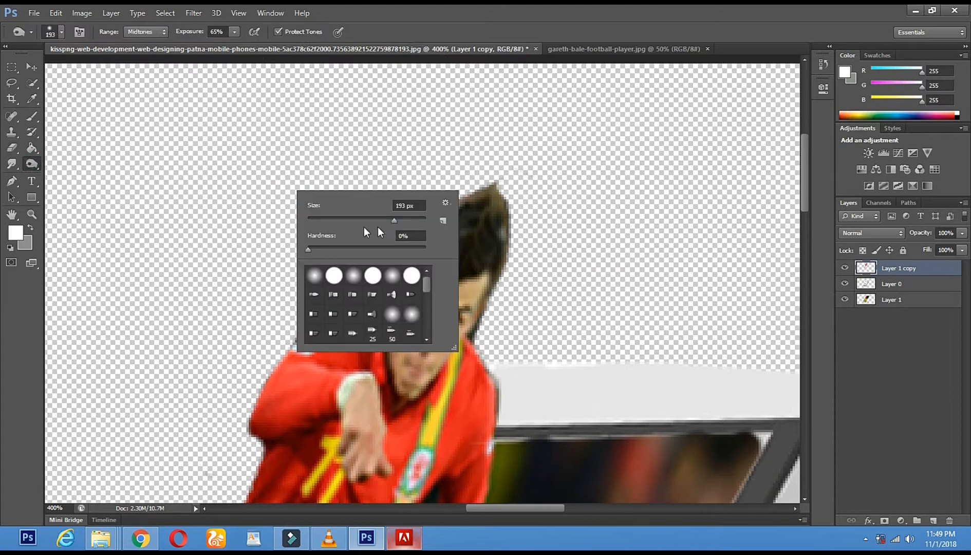
pyautogui.click(335, 219)
pyautogui.click(448, 155)
pyautogui.click(456, 206)
pyautogui.click(477, 242)
pyautogui.moveTo(439, 236)
pyautogui.mouseDown()
pyautogui.moveTo(473, 219)
pyautogui.moveTo(521, 220)
pyautogui.mouseUp()
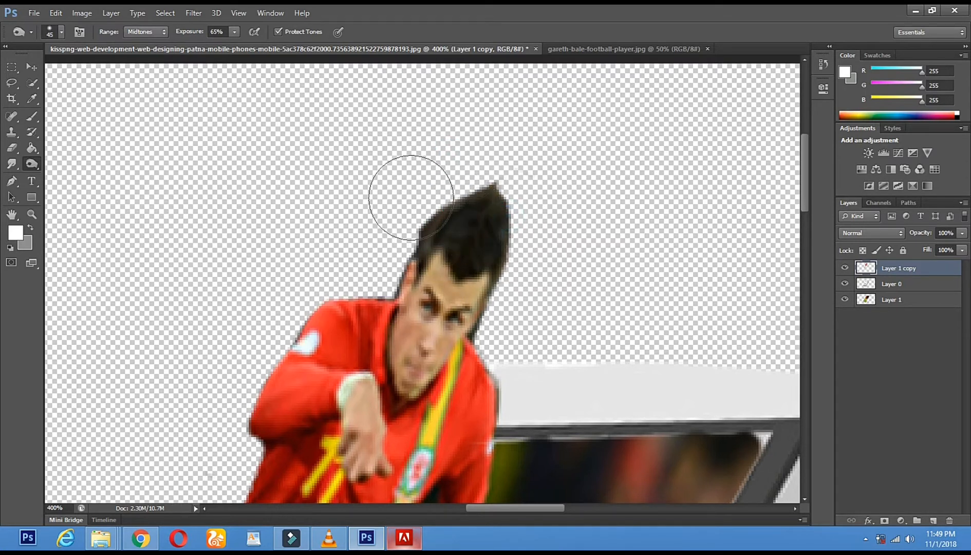
# - Activate the Smudge tool and choose an irregular scattered brush tip for it
pyautogui.click(11, 163)
pyautogui.rightClick(573, 269)
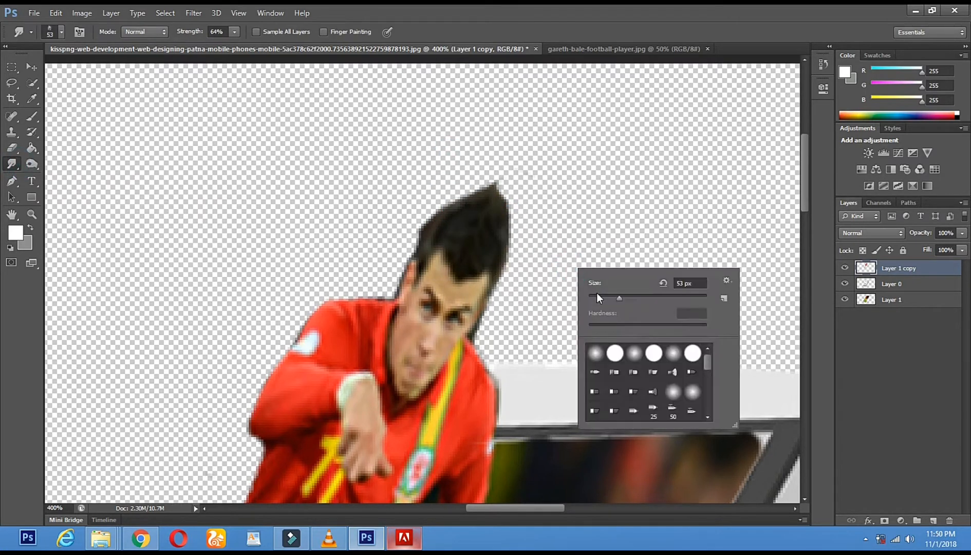
pyautogui.rightClick(11, 164)
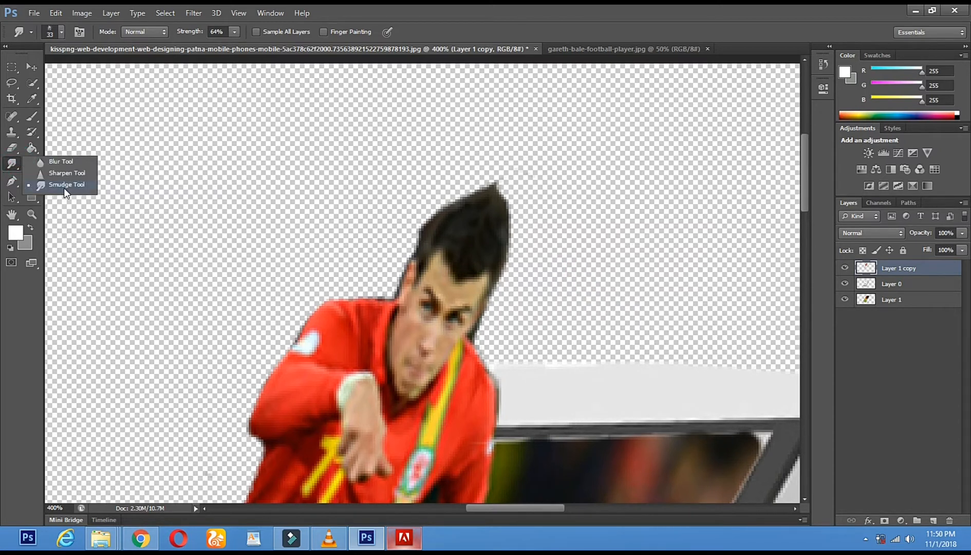
pyautogui.click(64, 188)
pyautogui.rightClick(467, 268)
pyautogui.scroll(-4, 598, 414)
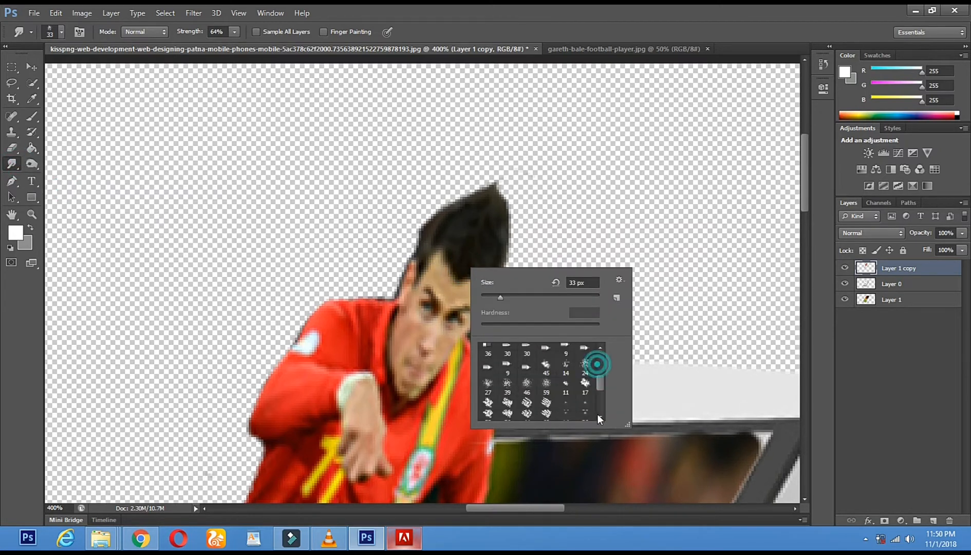
pyautogui.click(589, 401)
# - Set the Smudge brush size to 46 px and smudge the upper edge of the player's hair outward
pyautogui.rightClick(641, 225)
pyautogui.click(666, 252)
pyautogui.click(432, 217)
pyautogui.rightClick(512, 197)
pyautogui.click(555, 227)
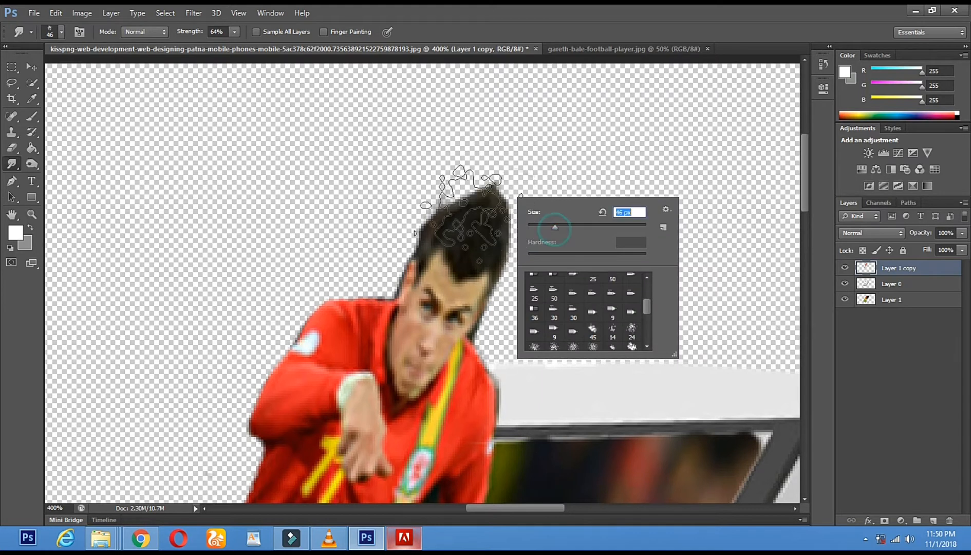
pyautogui.click(451, 185)
# - Resize the Smudge brush and pull spiky strands outward from the crown and sides of the player's hair
pyautogui.rightClick(563, 218)
pyautogui.click(594, 248)
pyautogui.moveTo(457, 206); pyautogui.dragTo(462, 177)
pyautogui.moveTo(431, 215); pyautogui.dragTo(425, 192)
pyautogui.moveTo(491, 262)
pyautogui.mouseDown()
pyautogui.moveTo(521, 221)
pyautogui.moveTo(510, 244)
pyautogui.moveTo(510, 206)
pyautogui.moveTo(489, 198)
pyautogui.moveTo(434, 215)
pyautogui.moveTo(486, 220)
pyautogui.moveTo(496, 209)
pyautogui.moveTo(476, 200)
pyautogui.moveTo(486, 203)
pyautogui.mouseUp()
pyautogui.rightClick(500, 209)
pyautogui.moveTo(518, 242); pyautogui.dragTo(516, 240)
pyautogui.moveTo(434, 219)
pyautogui.mouseDown()
pyautogui.moveTo(488, 172)
pyautogui.moveTo(510, 176)
pyautogui.moveTo(499, 209)
pyautogui.moveTo(518, 186)
pyautogui.moveTo(506, 194)
pyautogui.moveTo(508, 181)
pyautogui.moveTo(491, 187)
pyautogui.moveTo(486, 173)
pyautogui.moveTo(448, 200)
pyautogui.mouseUp()
# - Make the phone layer, Layer 0, active for cleaning the edge of the phone screen
pyautogui.click(33, 214)
pyautogui.click(278, 243)
pyautogui.click(278, 244)
pyautogui.click(278, 244)
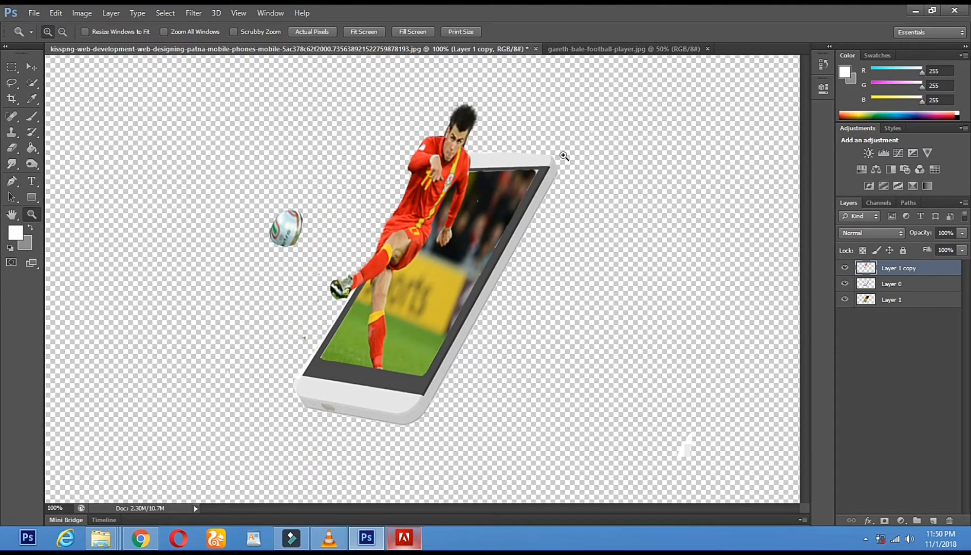
pyautogui.click(529, 202)
pyautogui.click(529, 202)
pyautogui.click(529, 202)
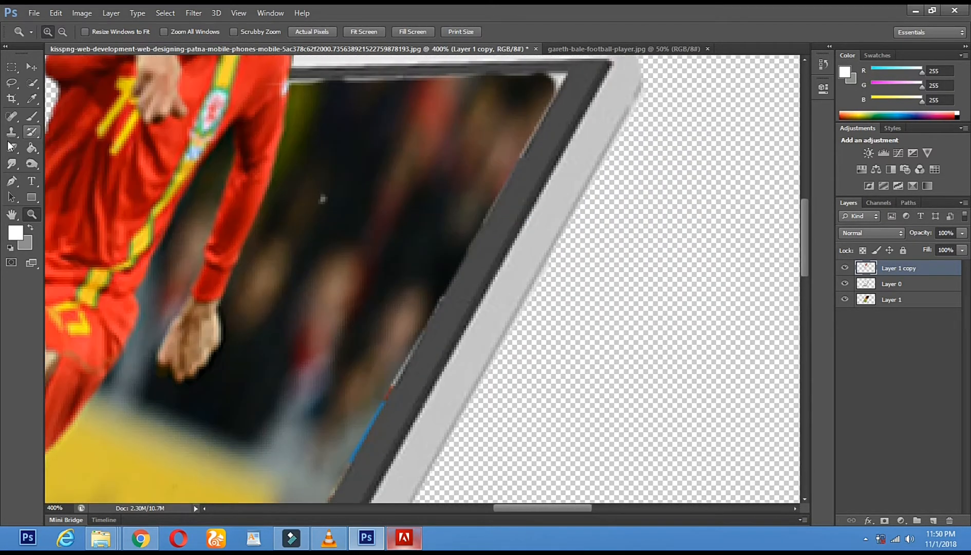
pyautogui.click(11, 147)
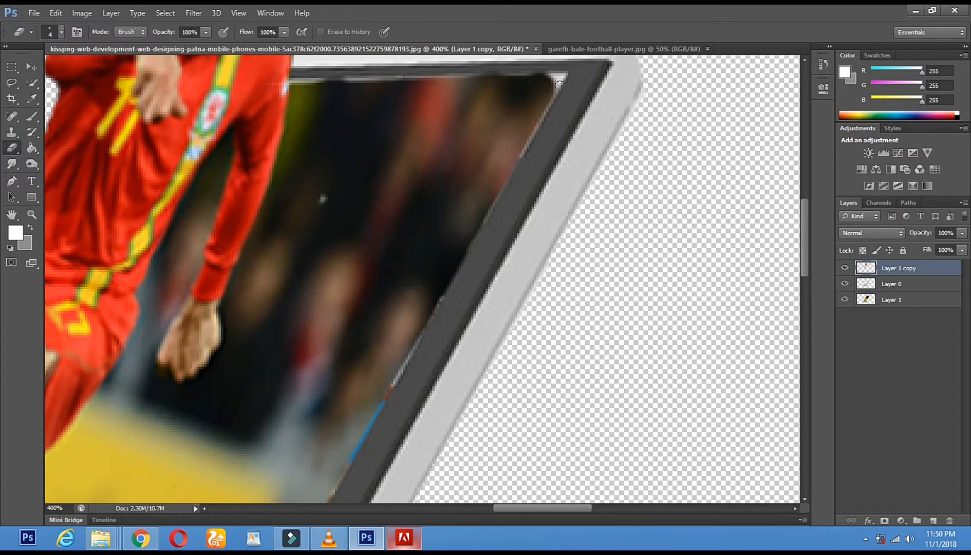
pyautogui.click(32, 67)
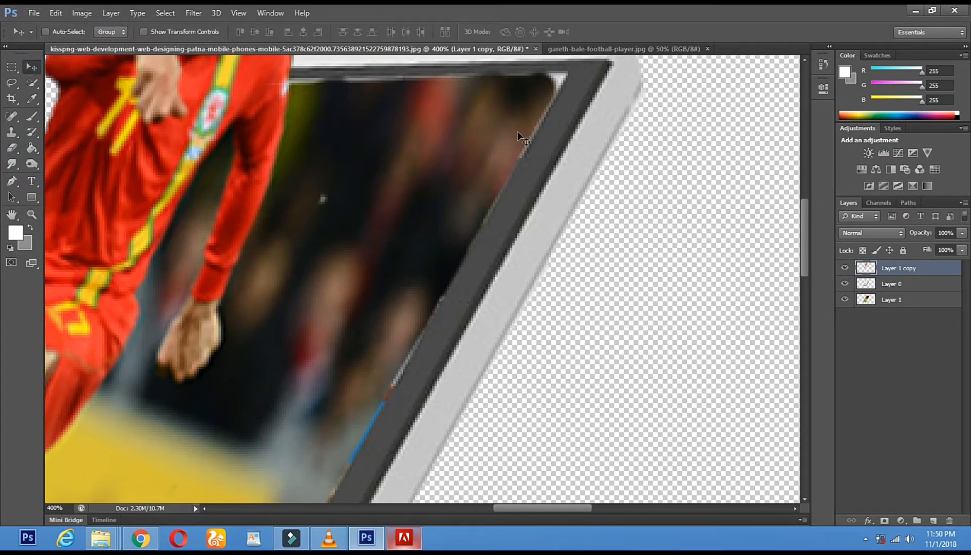
pyautogui.rightClick(571, 132)
pyautogui.click(582, 139)
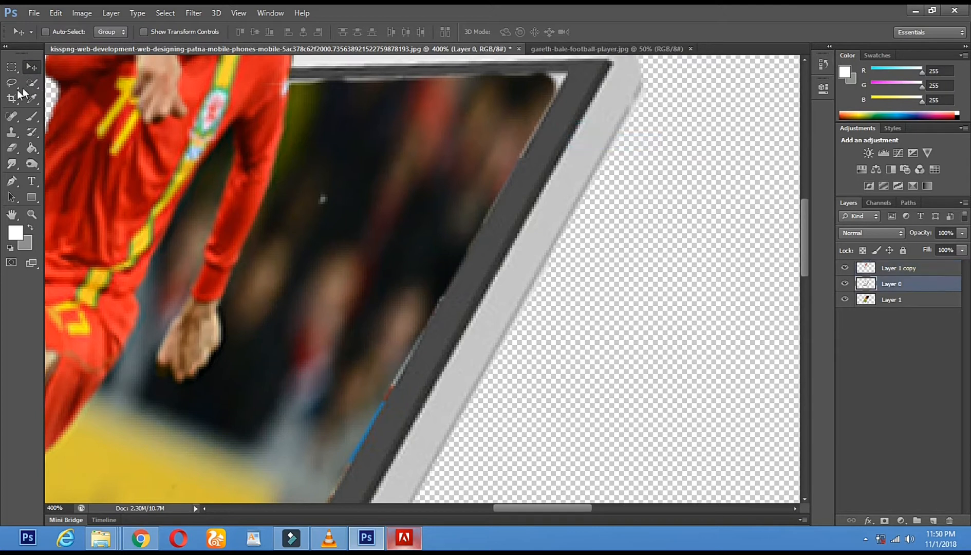
# - Erase the white fringe along the screen's upper edge and around its far upper corner with the 4 px Eraser
pyautogui.click(12, 148)
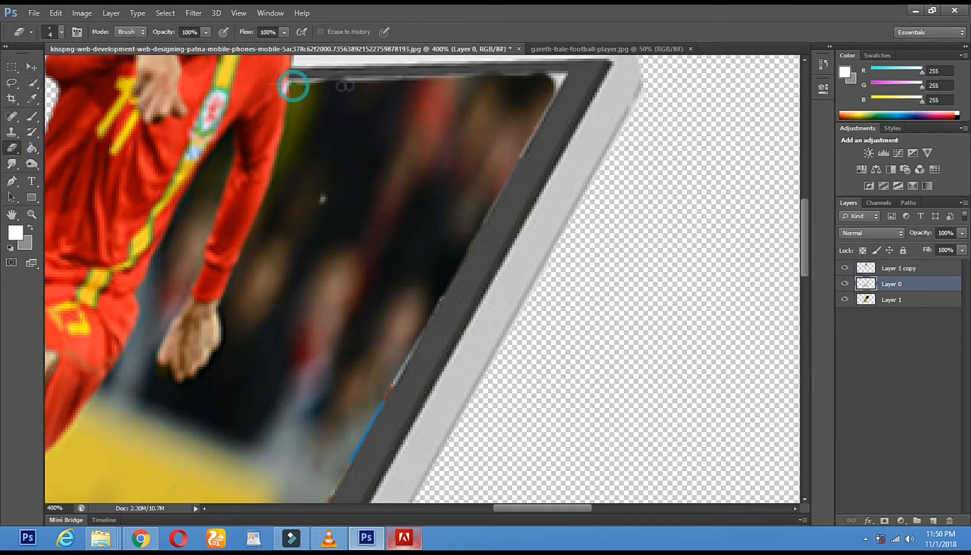
pyautogui.moveTo(365, 80); pyautogui.dragTo(460, 77)
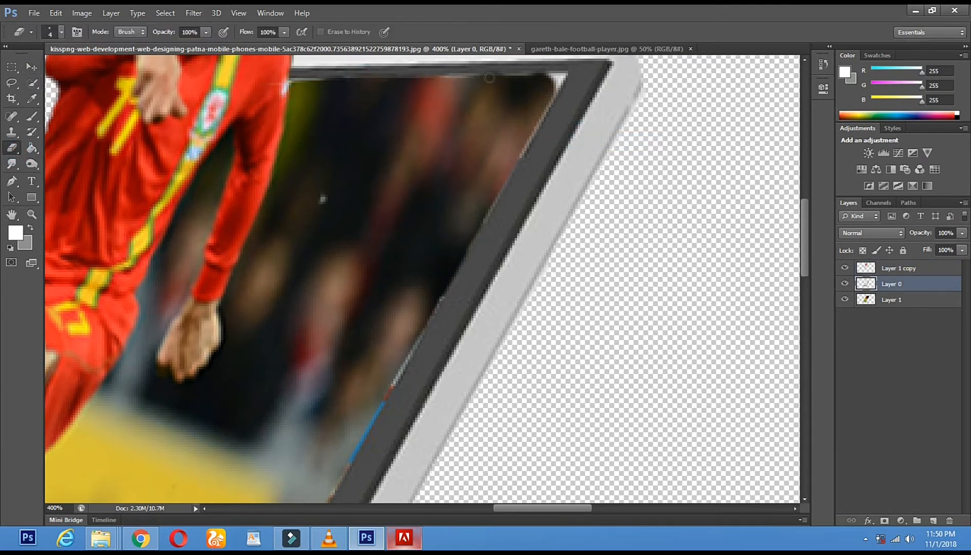
pyautogui.moveTo(532, 74); pyautogui.dragTo(556, 75)
pyautogui.click(560, 76)
pyautogui.moveTo(519, 153); pyautogui.dragTo(563, 78)
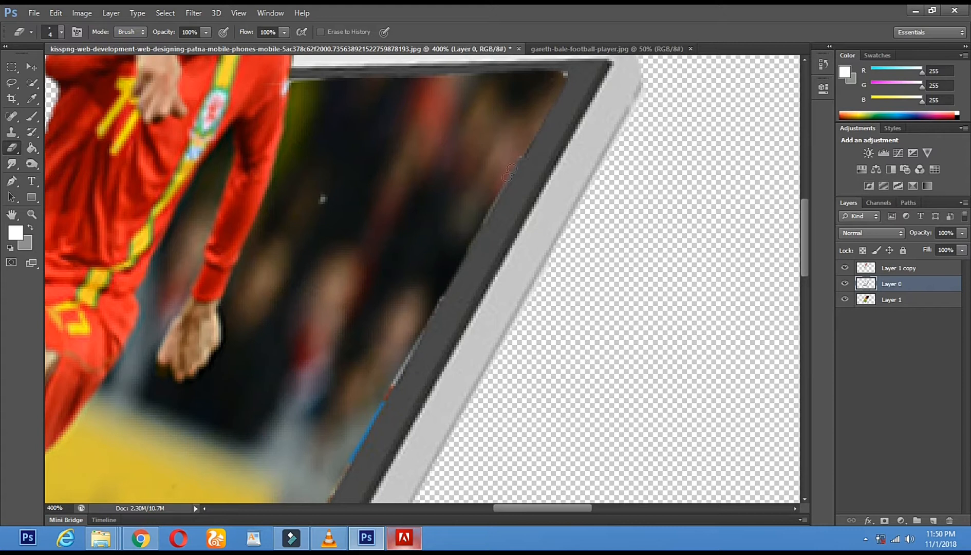
# - Erase the white and coloured fringe down the long right inner edge of the phone screen with the 4 px Eraser
pyautogui.keyDown('shift'); pyautogui.click(418, 340); pyautogui.keyUp('shift')
pyautogui.keyDown('shift'); pyautogui.click(369, 423); pyautogui.keyUp('shift')
pyautogui.moveTo(373, 399); pyautogui.dragTo(416, 223)
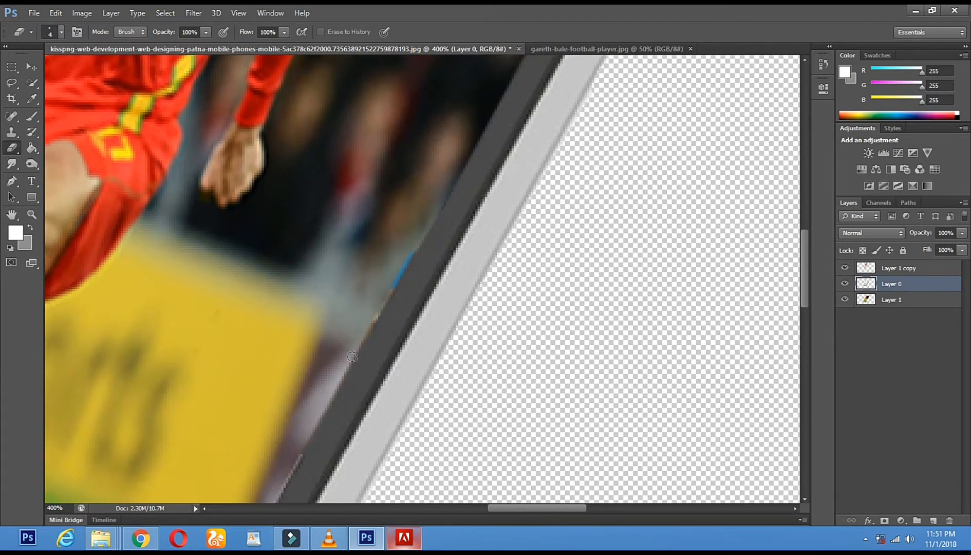
pyautogui.moveTo(352, 356); pyautogui.dragTo(393, 210)
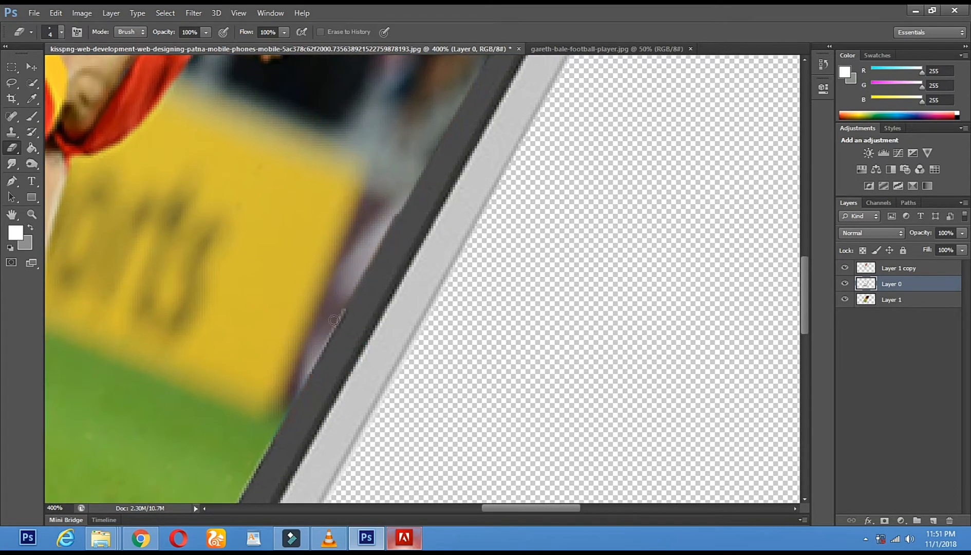
pyautogui.keyDown('shift'); pyautogui.click(334, 327); pyautogui.keyUp('shift')
pyautogui.hotkey('ctrl', 'z')
pyautogui.click(32, 220)
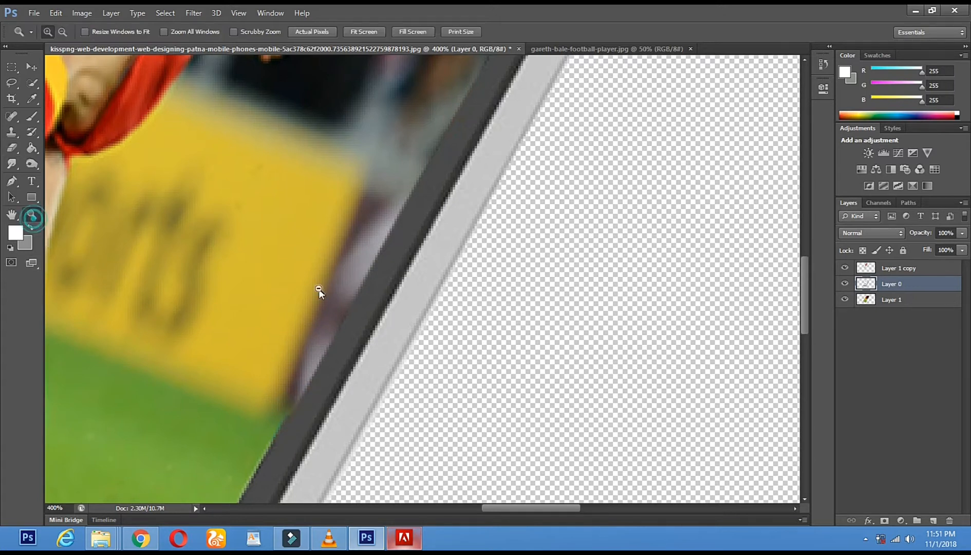
pyautogui.keyDown('alt'); pyautogui.click(319, 289); pyautogui.keyUp('alt')
pyautogui.keyDown('alt'); pyautogui.click(319, 289); pyautogui.keyUp('alt')
pyautogui.keyDown('alt'); pyautogui.click(319, 289); pyautogui.keyUp('alt')
pyautogui.keyDown('alt'); pyautogui.click(355, 272); pyautogui.keyUp('alt')
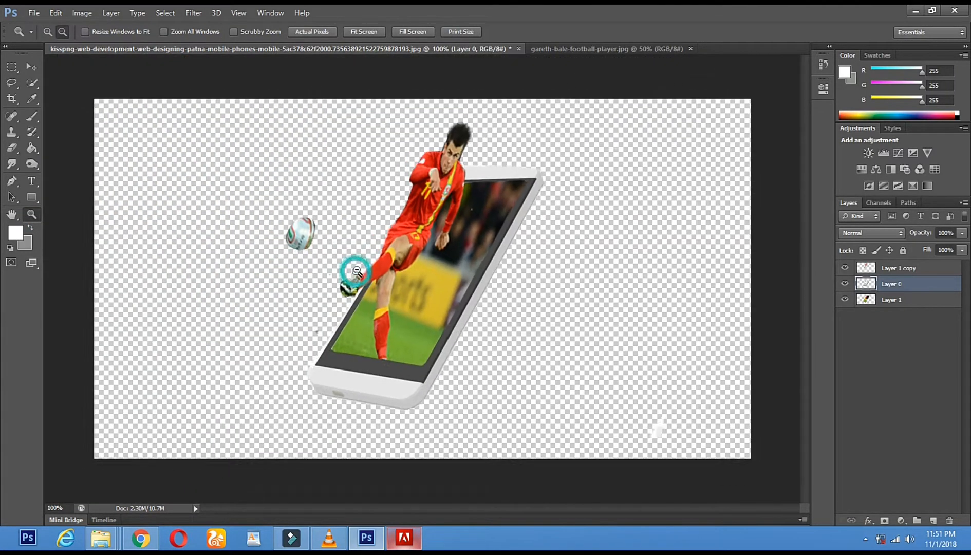
pyautogui.click(415, 255)
# - Switch to Chrome and replace the YouTube tab with a Google home page tab
pyautogui.click(141, 545)
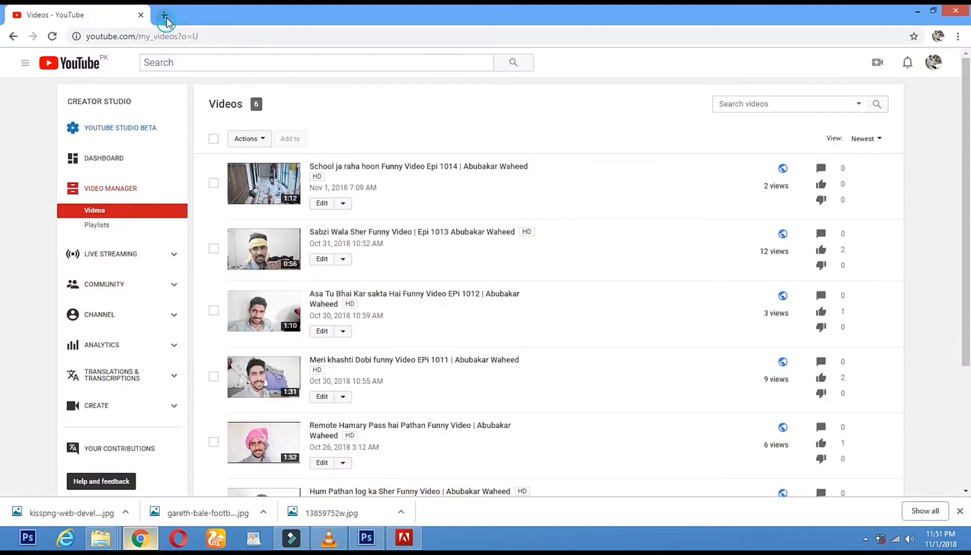
pyautogui.click(164, 16)
pyautogui.click(74, 59)
pyautogui.click(140, 15)
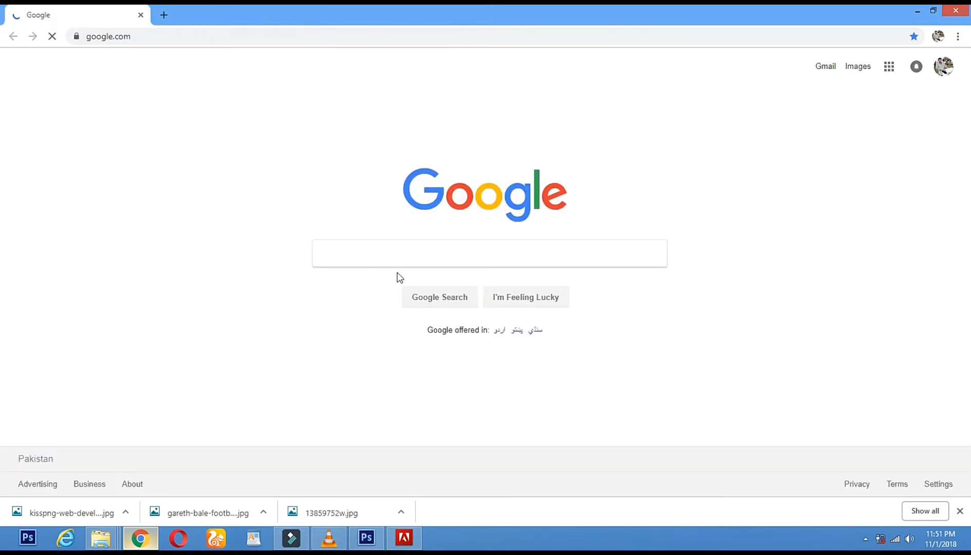
pyautogui.write('F')
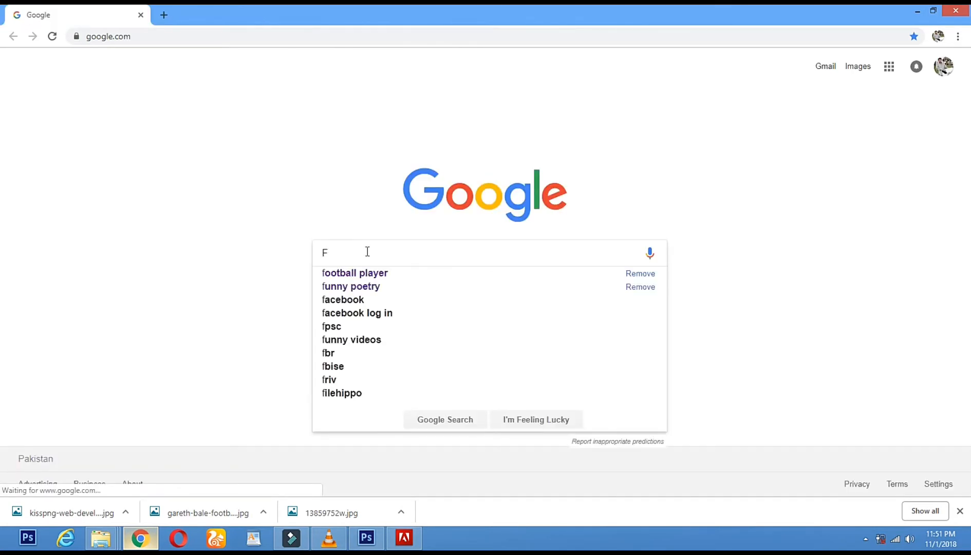
pyautogui.write('oo')
pyautogui.press('BackSpace')
pyautogui.press('BackSpace')
pyautogui.press('BackSpace')
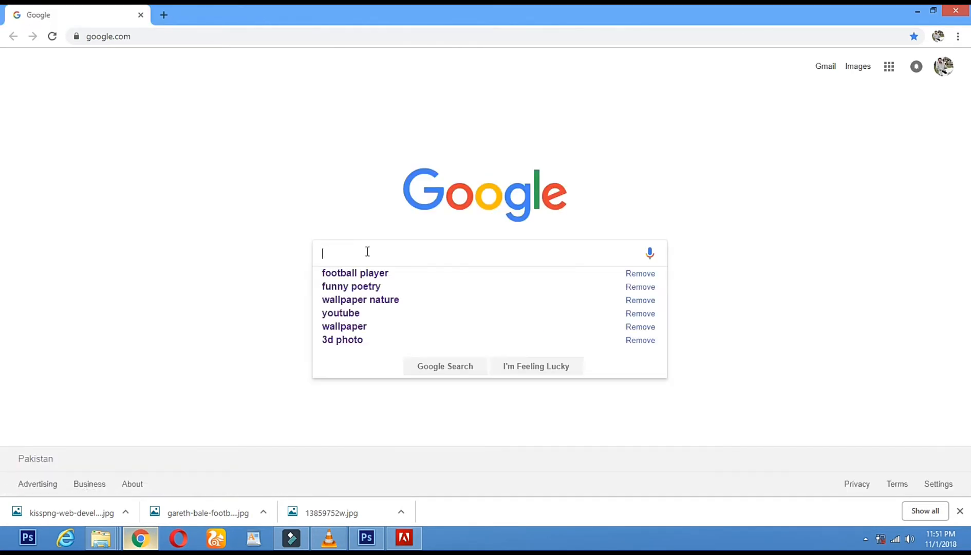
# - Search Google for "wallpapar grass" and show the image results
pyautogui.write('ll')
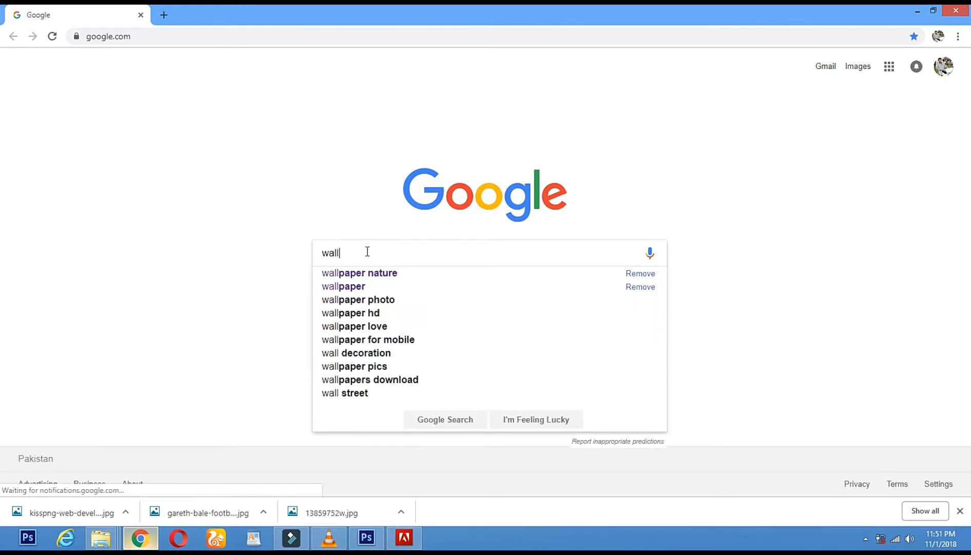
pyautogui.write('pa')
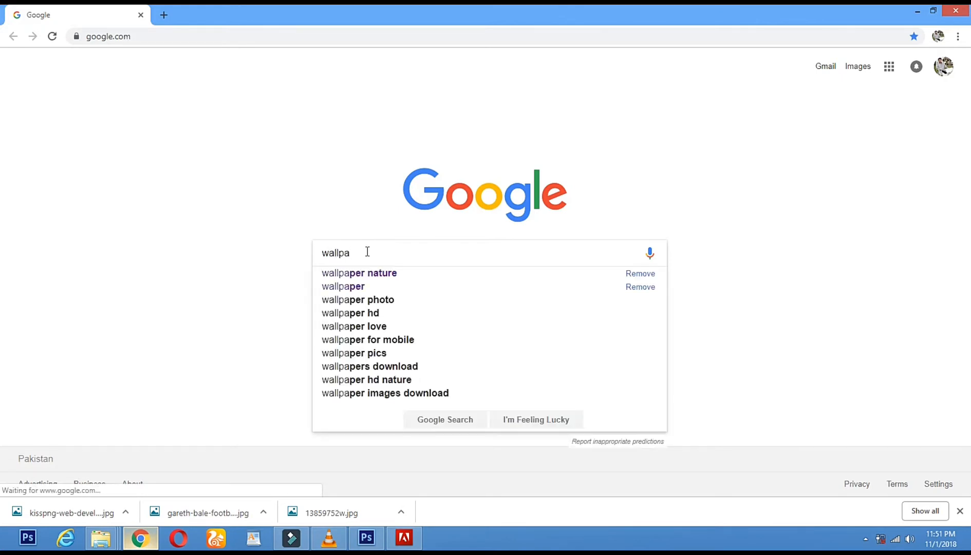
pyautogui.write('par g')
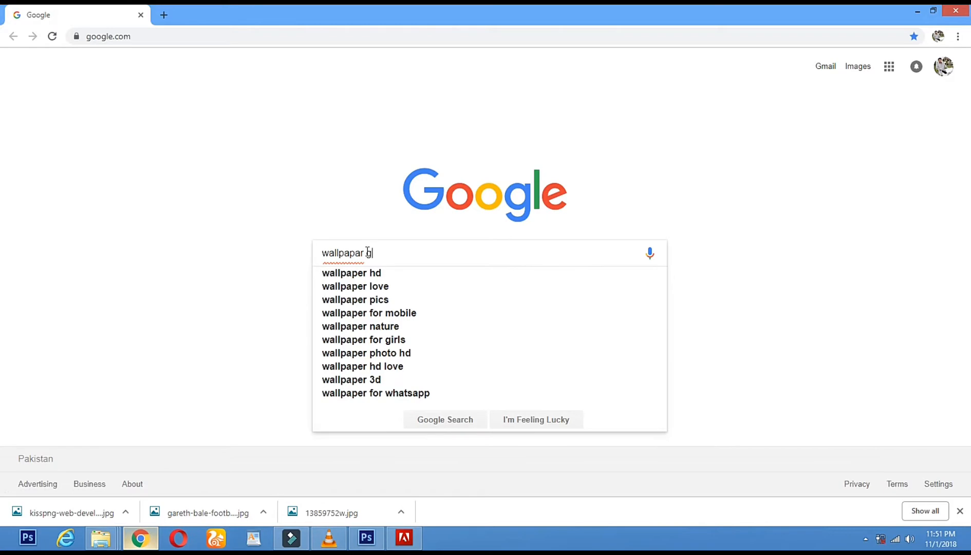
pyautogui.write('rass')
pyautogui.press('Return')
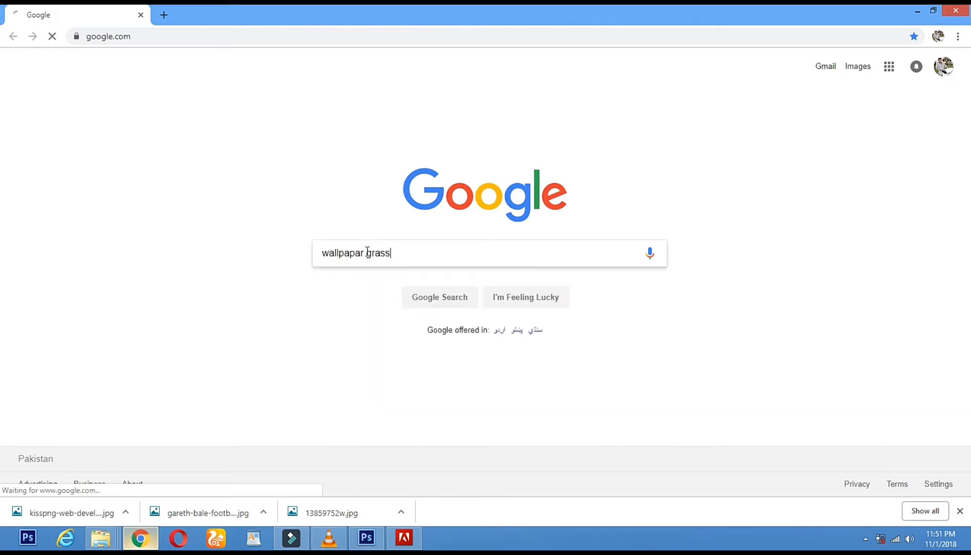
pyautogui.click(147, 112)
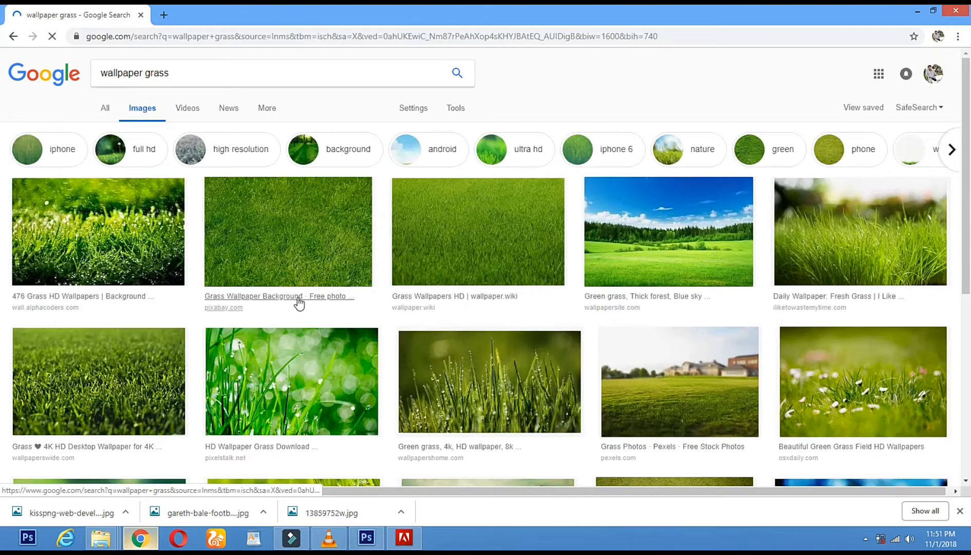
# - Open the first grass wallpaper result and save the image to the Desktop as the JPEG 403600
pyautogui.click(132, 238)
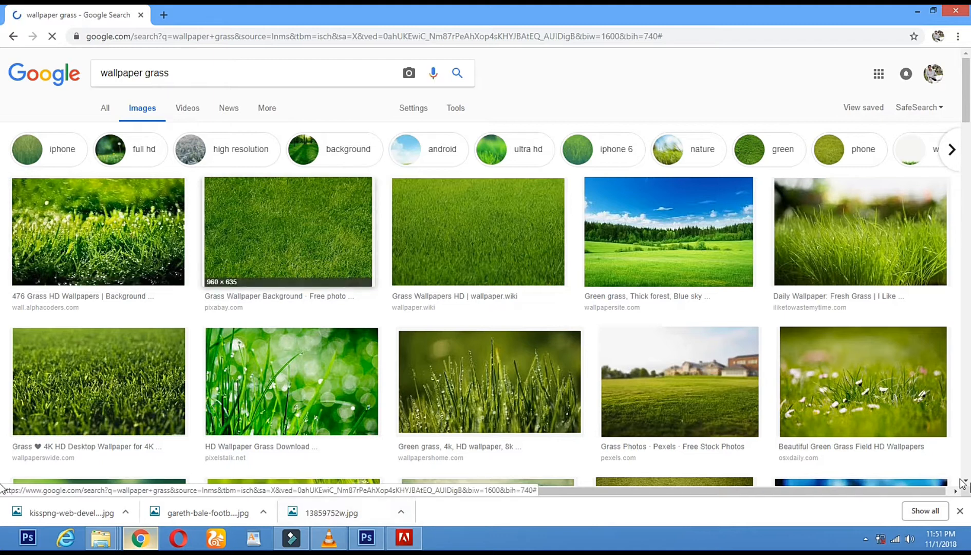
pyautogui.click(865, 539)
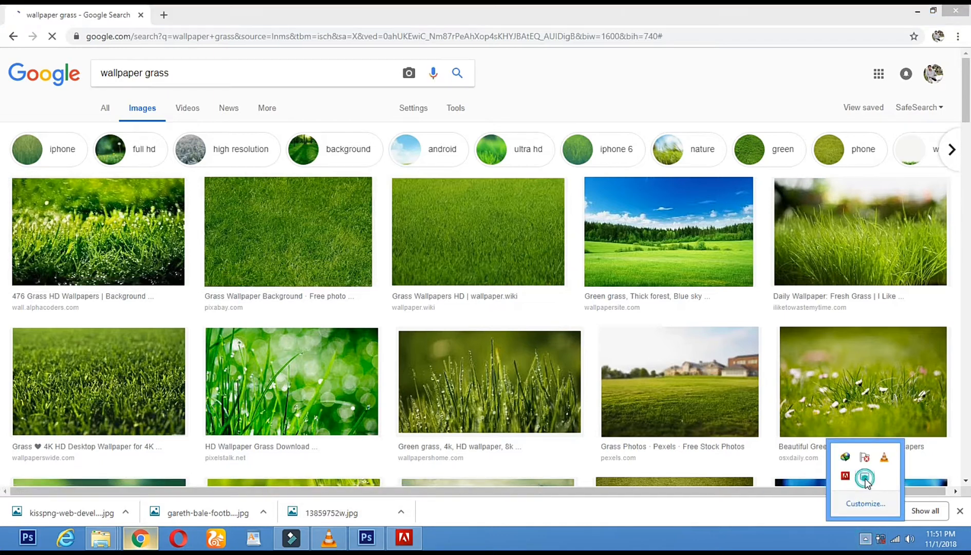
pyautogui.rightClick(866, 479)
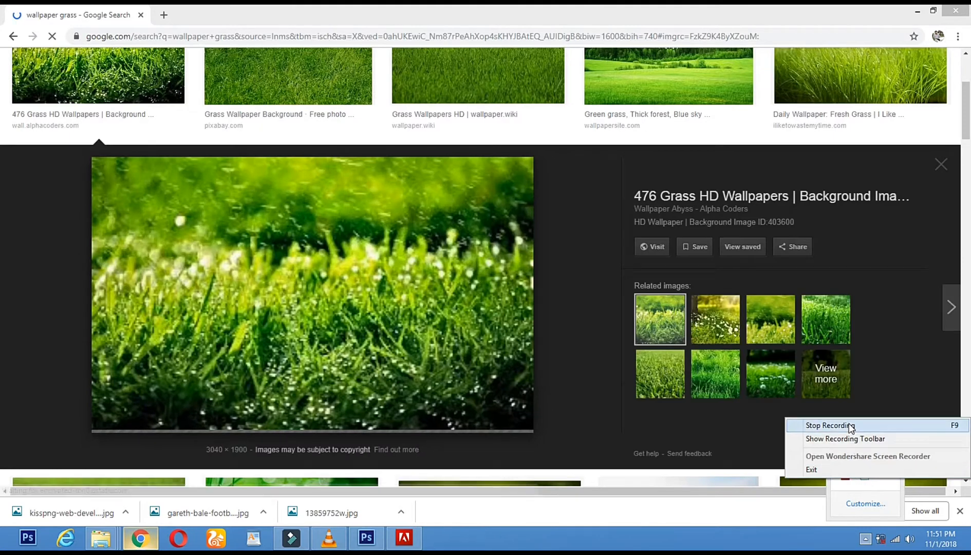
pyautogui.rightClick(206, 218)
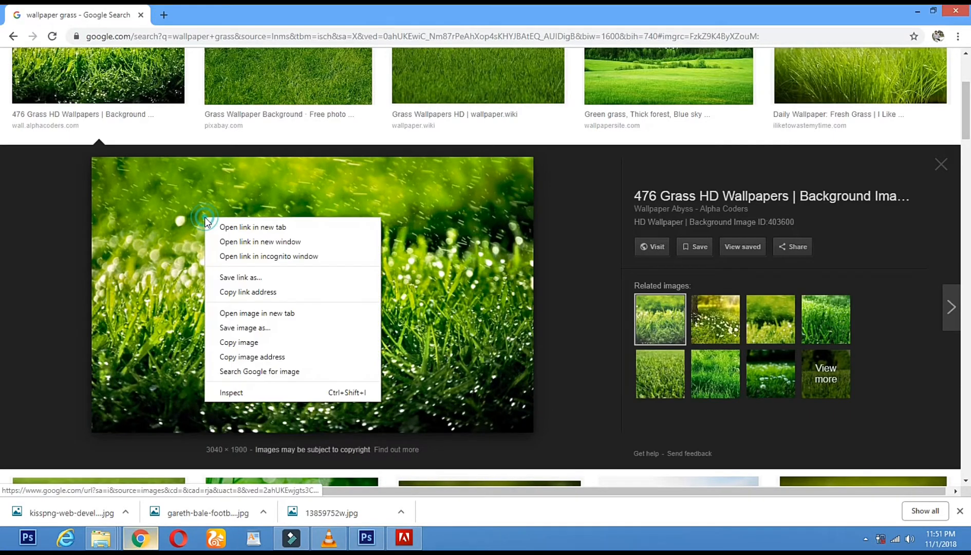
pyautogui.click(239, 328)
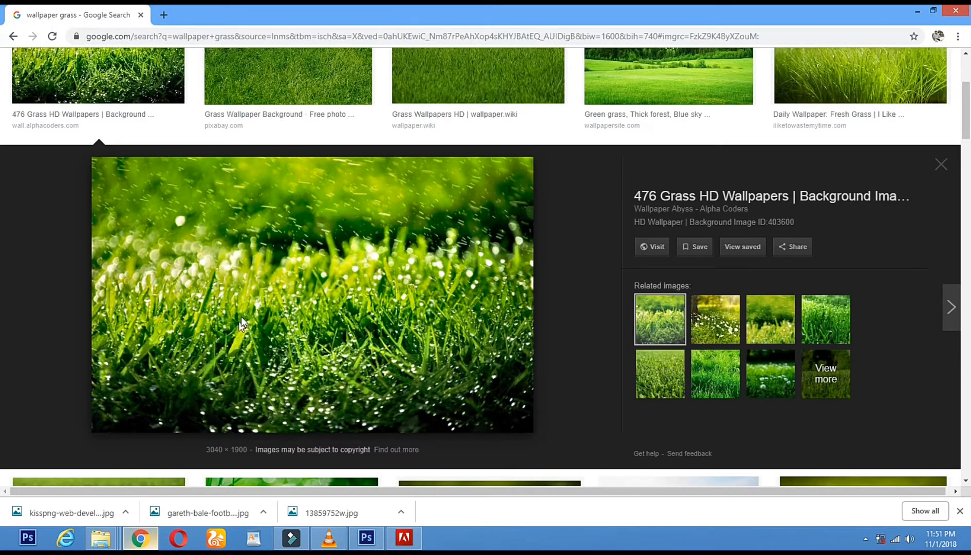
pyautogui.click(379, 276)
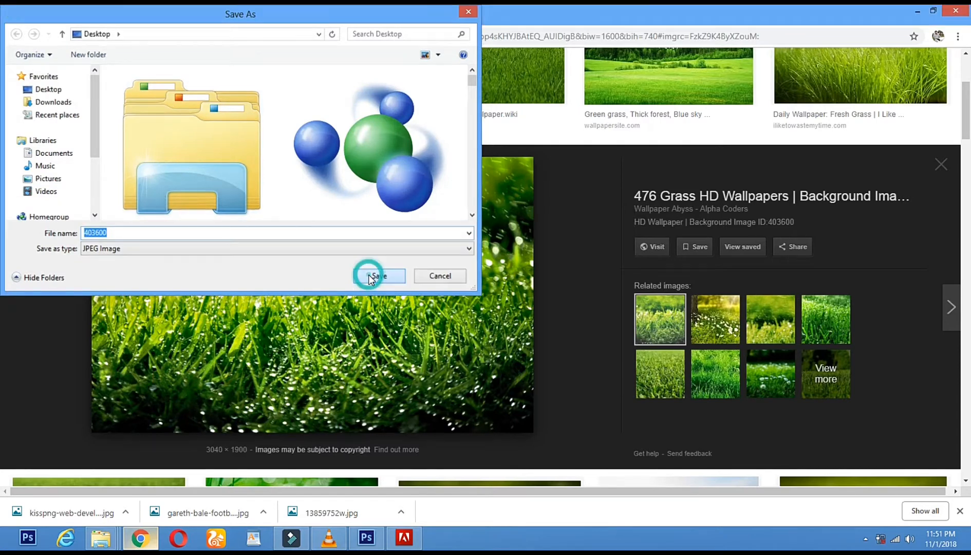
# - Switch to Photoshop and open the grass image 403600.jpg from the Desktop
pyautogui.click(366, 538)
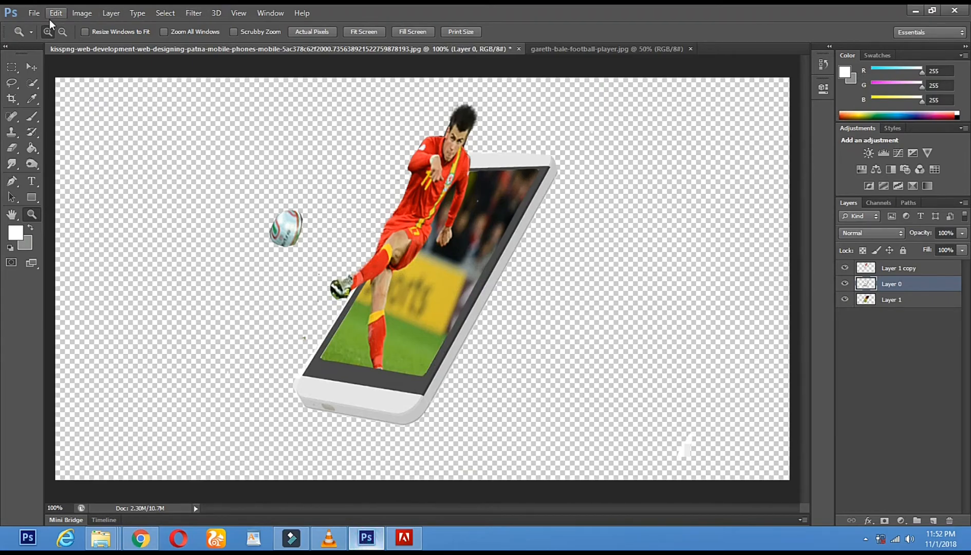
pyautogui.click(34, 13)
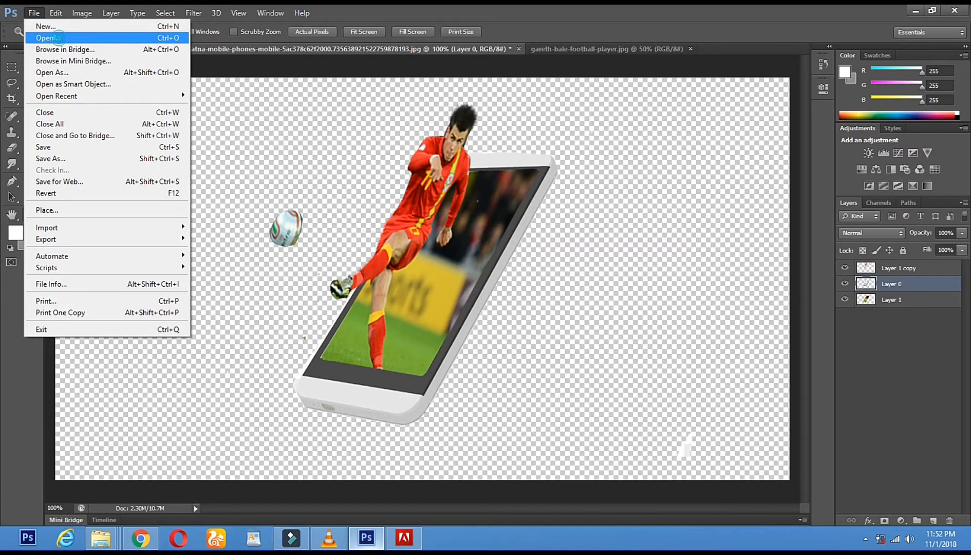
pyautogui.click(60, 38)
pyautogui.scroll(-10, 470, 219)
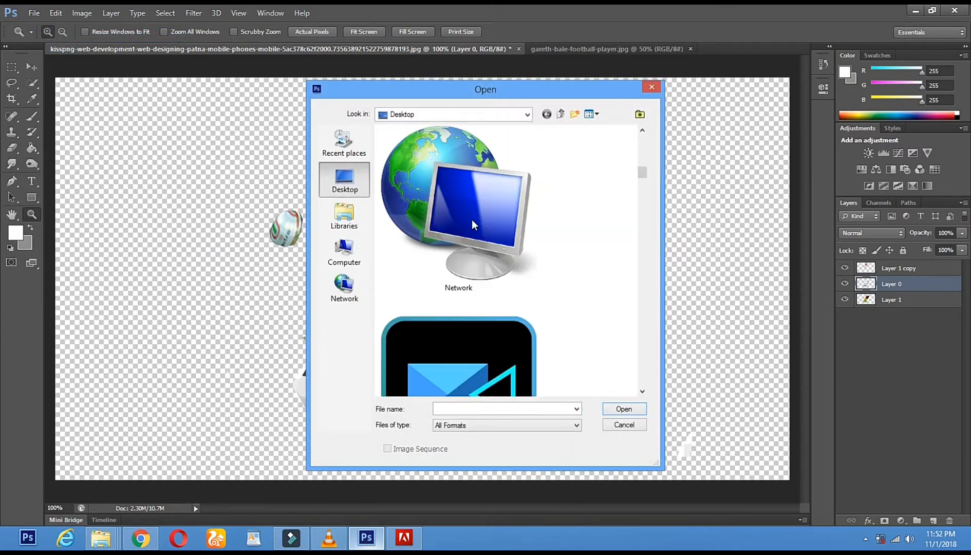
pyautogui.doubleClick(527, 237)
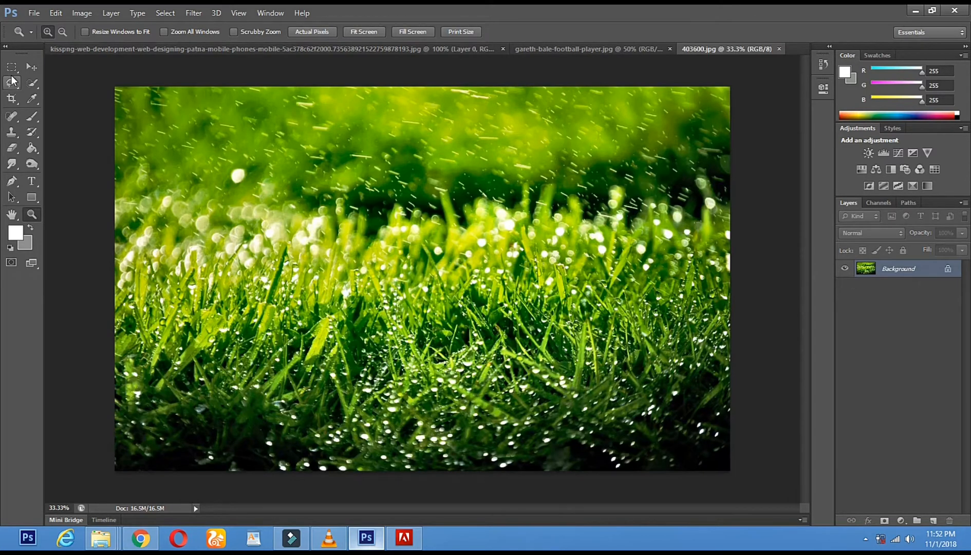
# - Copy the entire grass image into the phone document so it covers the canvas, and place its layer beneath all the others
pyautogui.click(11, 67)
pyautogui.moveTo(106, 80); pyautogui.dragTo(558, 325)
pyautogui.moveTo(701, 449); pyautogui.dragTo(763, 497)
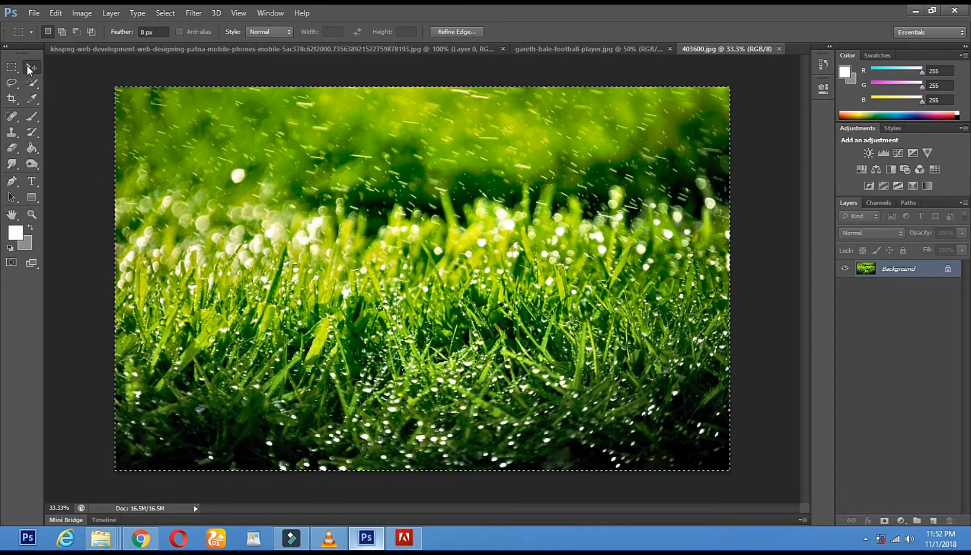
pyautogui.click(28, 66)
pyautogui.moveTo(375, 262); pyautogui.dragTo(397, 55)
pyautogui.moveTo(393, 109); pyautogui.dragTo(360, 211)
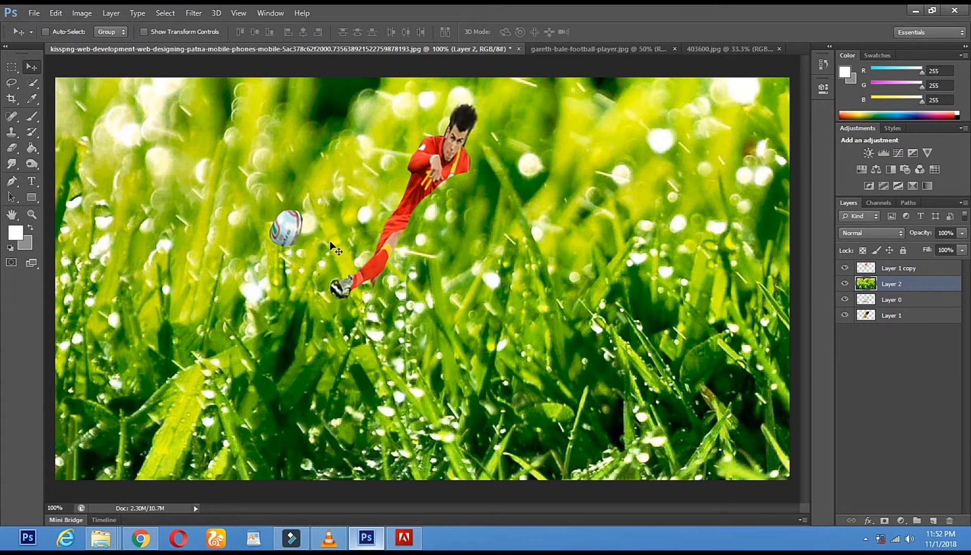
pyautogui.moveTo(335, 249); pyautogui.dragTo(323, 200)
pyautogui.moveTo(894, 289); pyautogui.dragTo(888, 324)
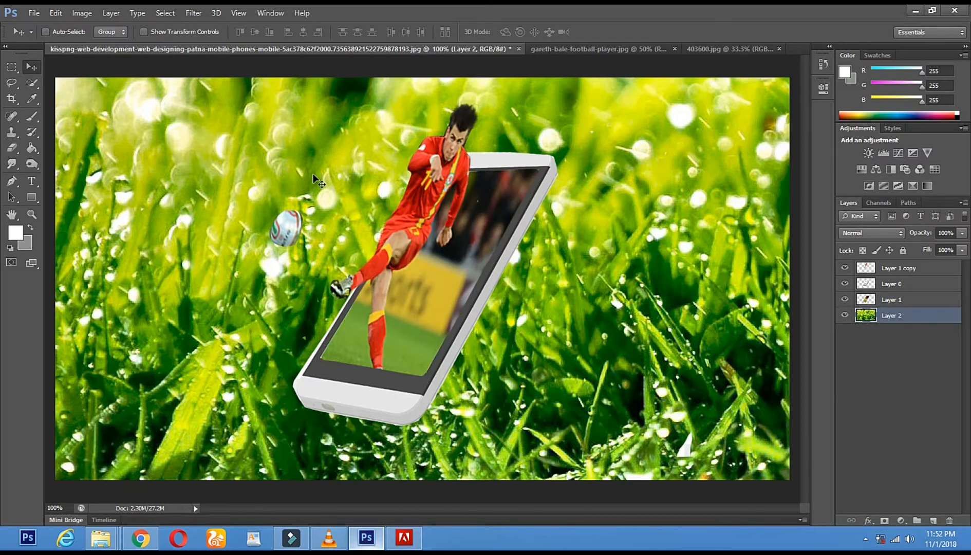
# - Apply a Gaussian Blur with a radius of 80.6 pixels to the grass background layer
pyautogui.click(81, 12)
pyautogui.moveTo(180, 15)
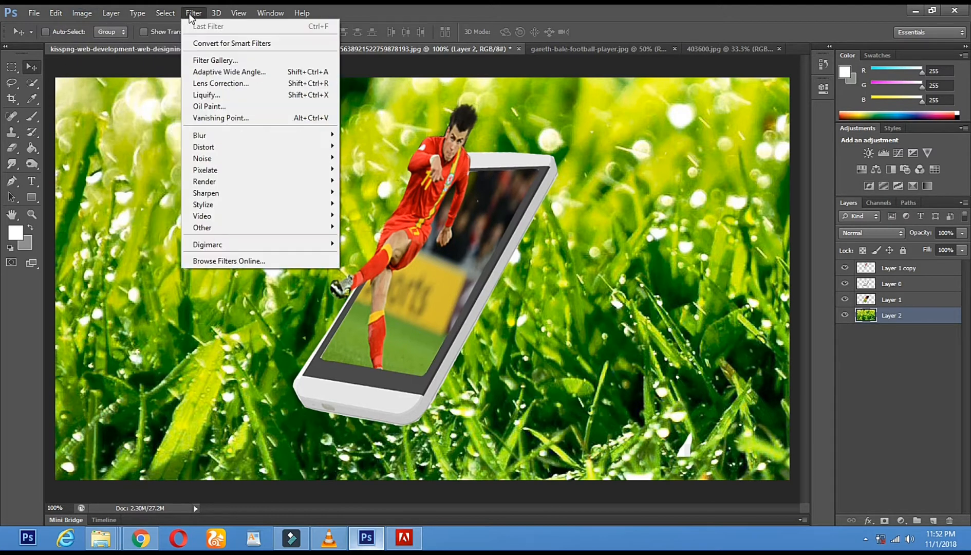
pyautogui.moveTo(235, 135)
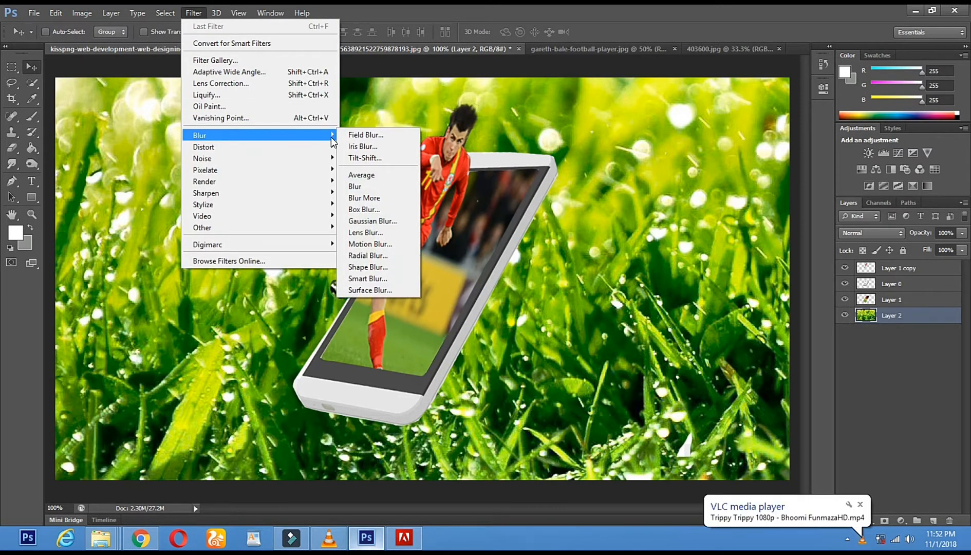
pyautogui.click(390, 228)
pyautogui.moveTo(763, 193); pyautogui.dragTo(737, 198)
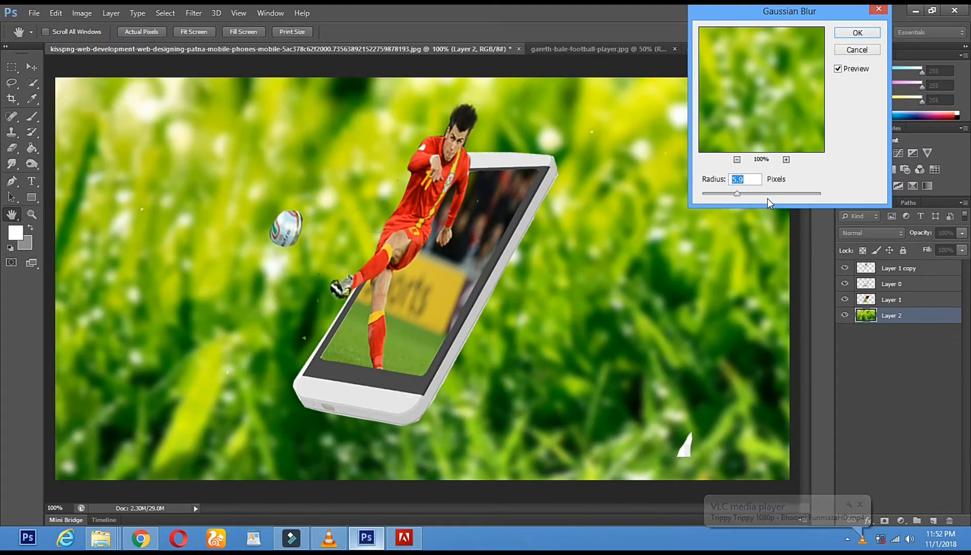
pyautogui.click(774, 195)
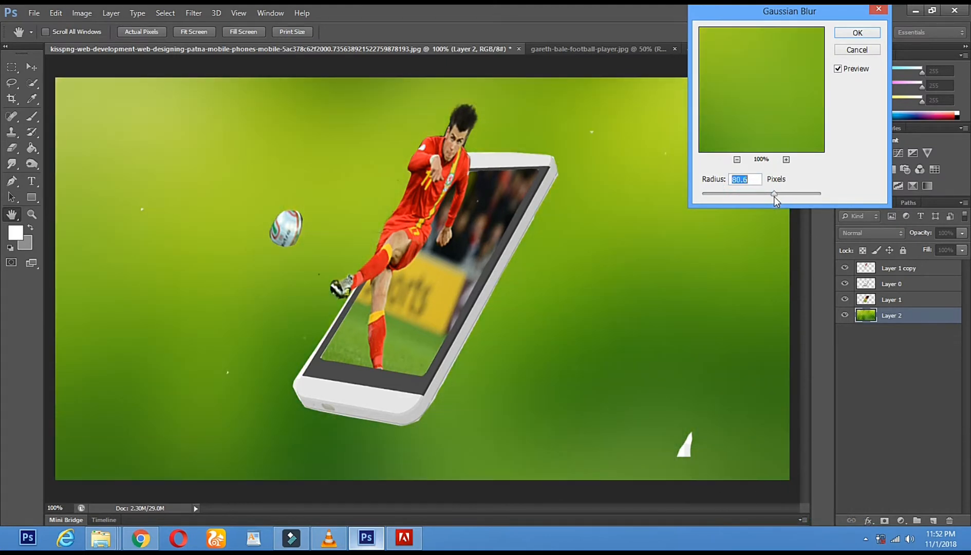
pyautogui.click(864, 33)
# - Erase the leftover white shape and stray specks around the phone on Layer 0 with an 85 px Eraser
pyautogui.press('v')
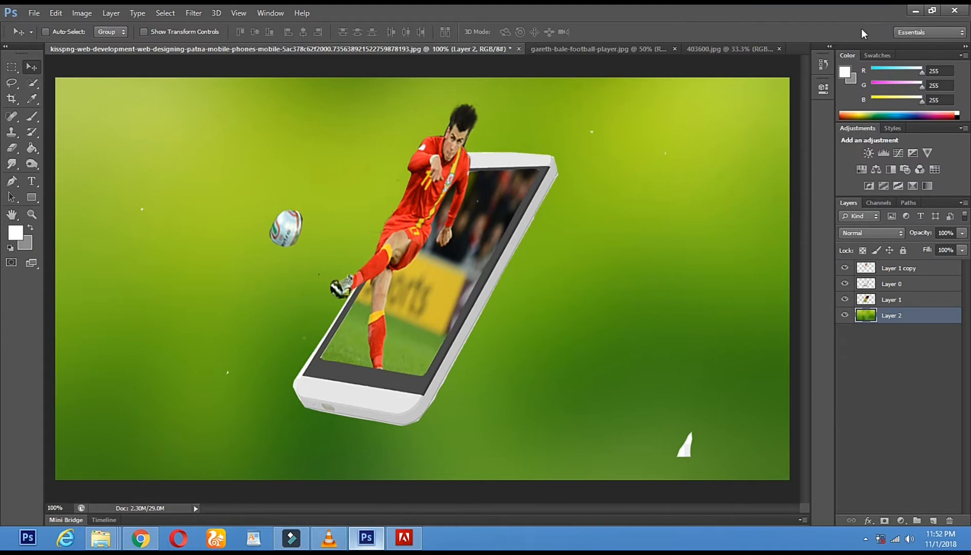
pyautogui.rightClick(686, 453)
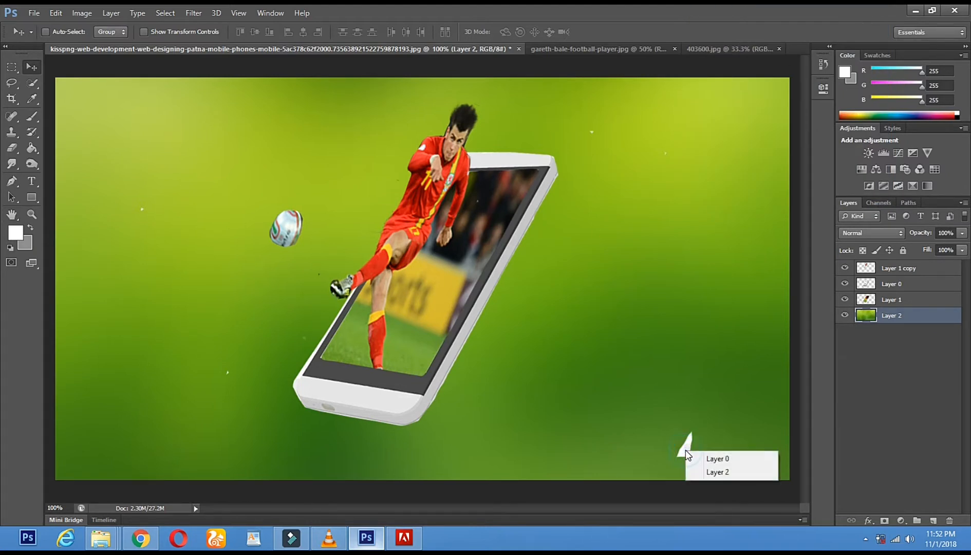
pyautogui.click(704, 459)
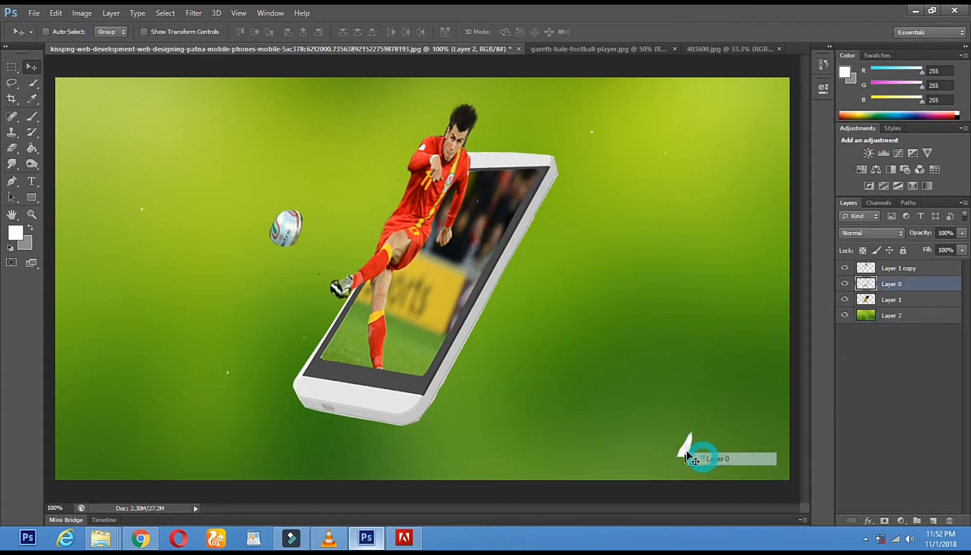
pyautogui.click(12, 148)
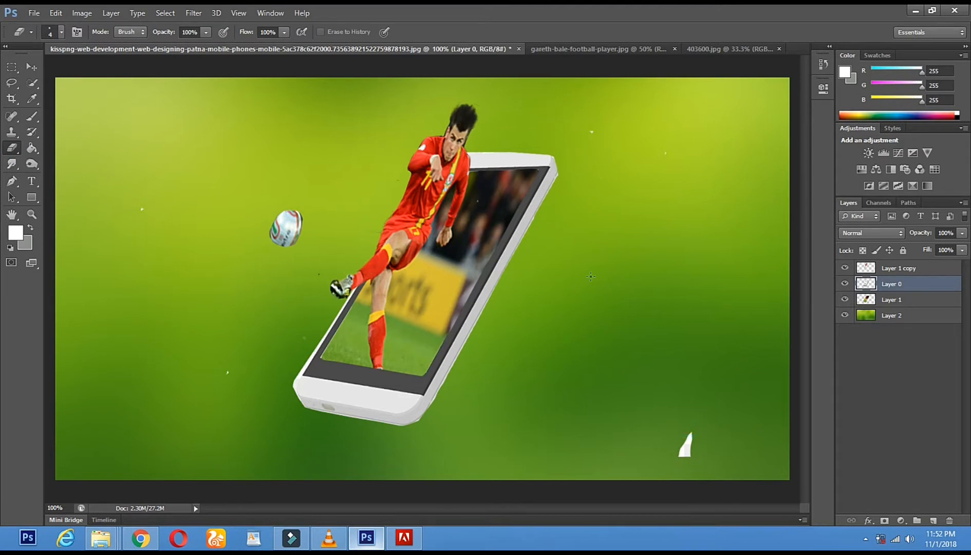
pyautogui.rightClick(688, 423)
pyautogui.moveTo(642, 306); pyautogui.dragTo(656, 306)
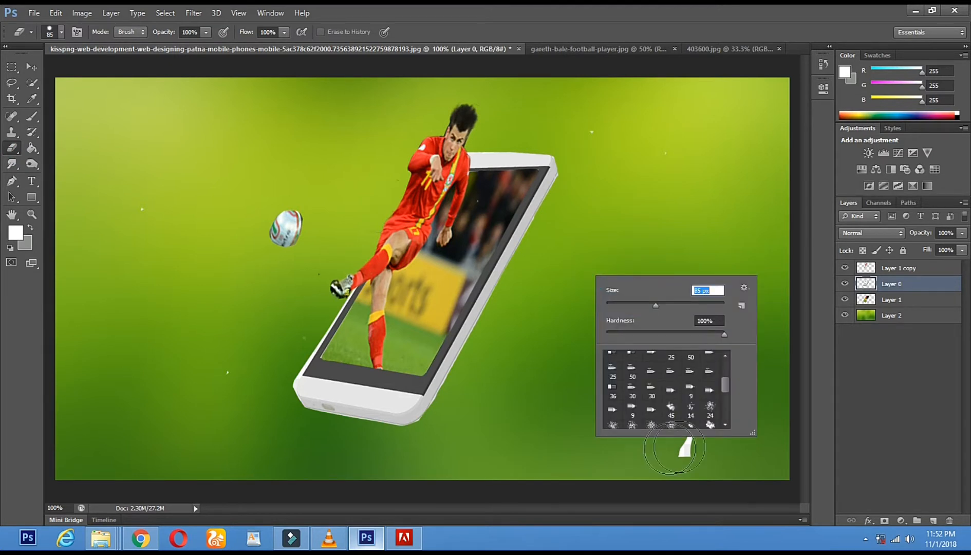
pyautogui.click(686, 453)
pyautogui.click(206, 363)
pyautogui.click(142, 209)
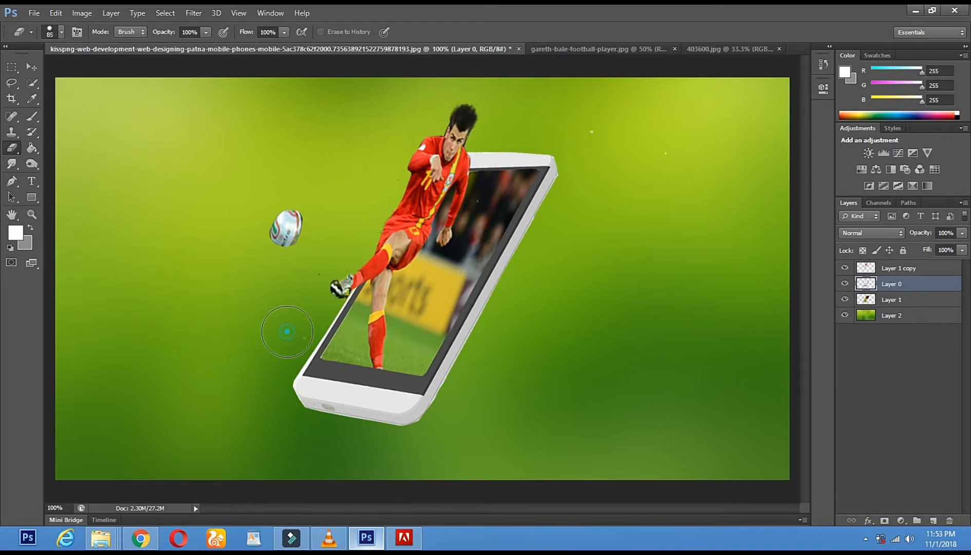
pyautogui.click(85, 16)
pyautogui.moveTo(127, 45)
pyautogui.click(275, 107)
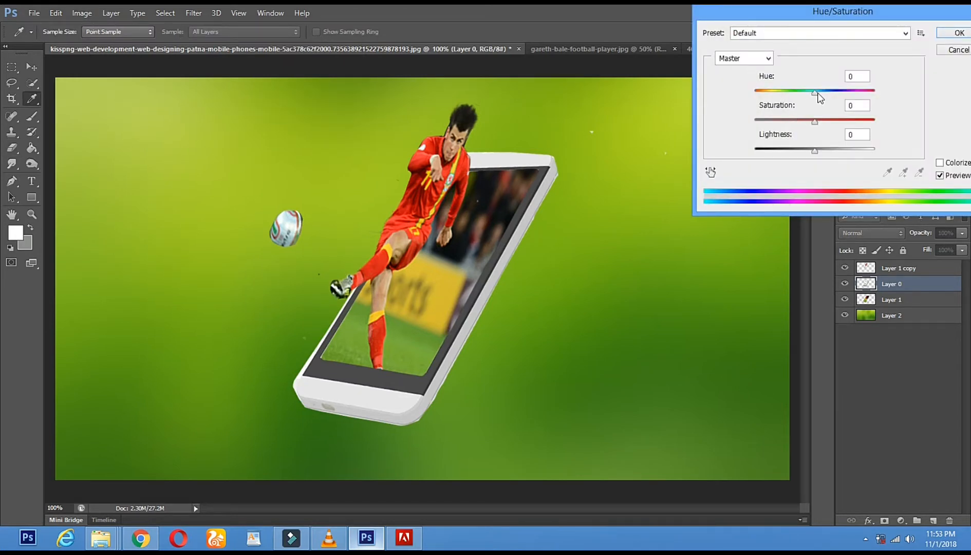
pyautogui.moveTo(813, 95); pyautogui.dragTo(786, 98)
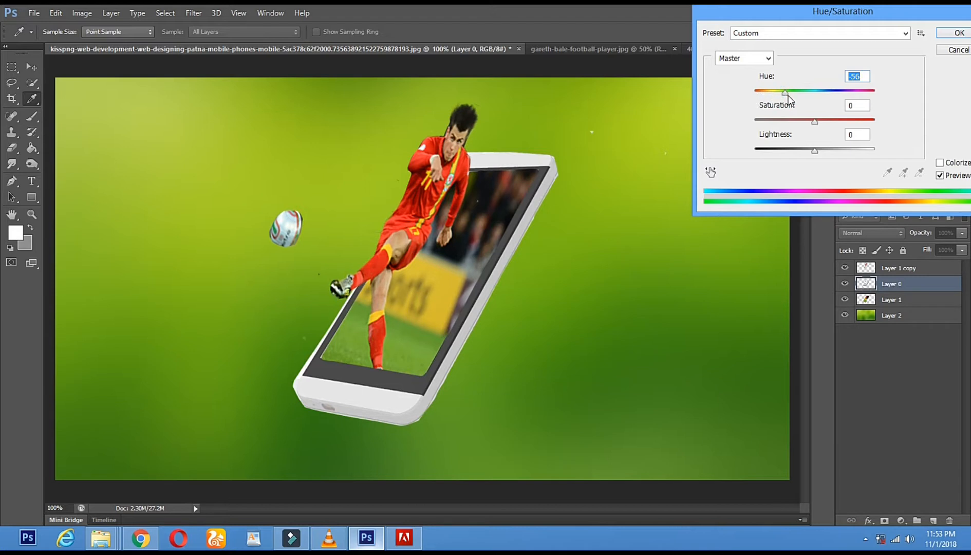
pyautogui.moveTo(786, 94); pyautogui.dragTo(746, 101)
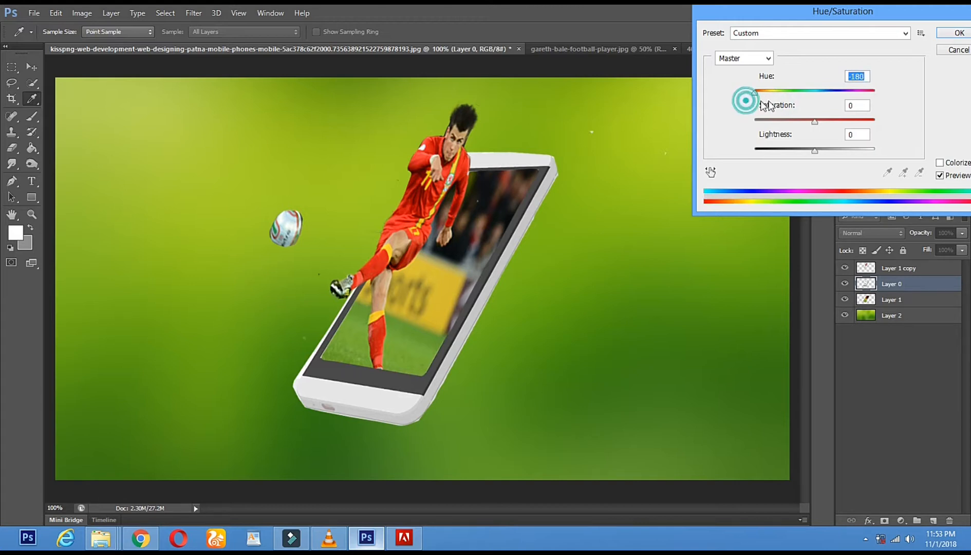
pyautogui.click(865, 92)
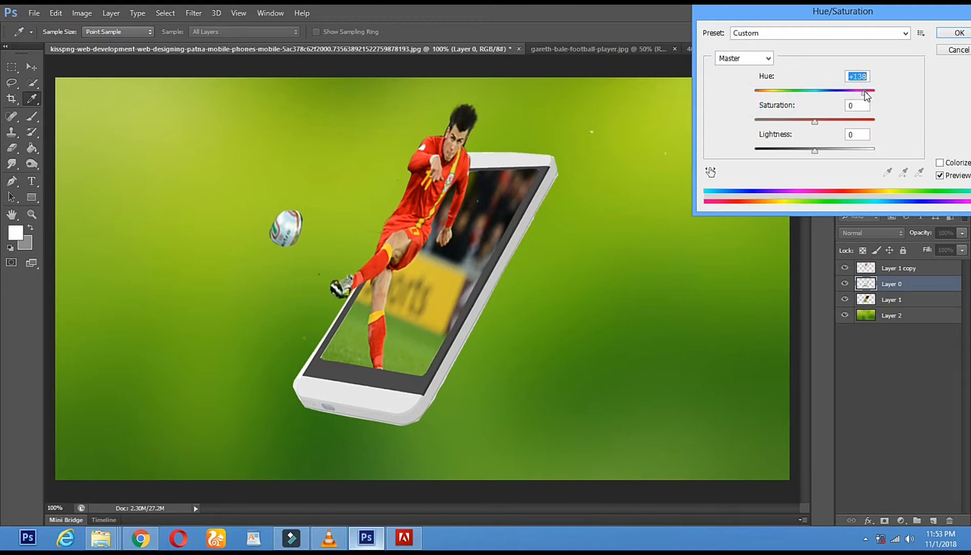
pyautogui.moveTo(814, 121); pyautogui.dragTo(801, 97)
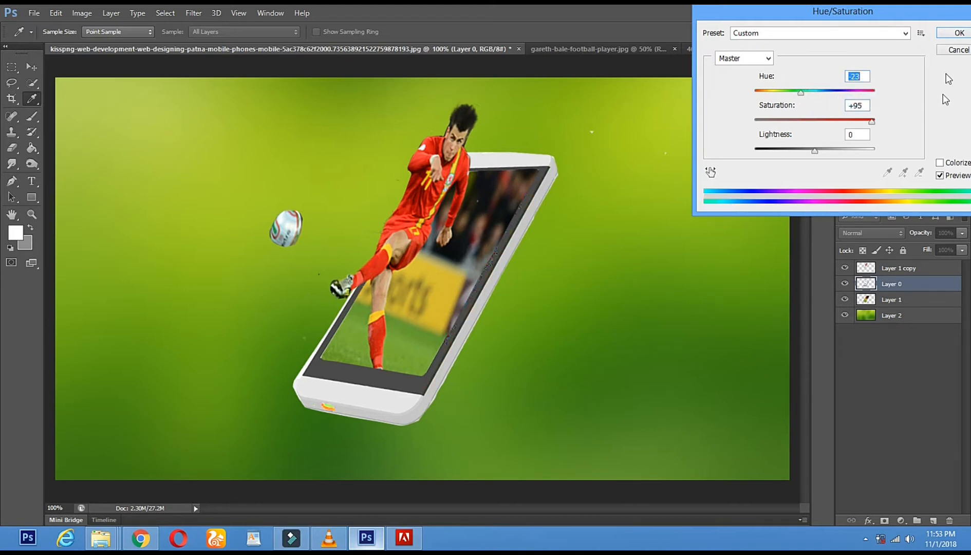
pyautogui.click(954, 52)
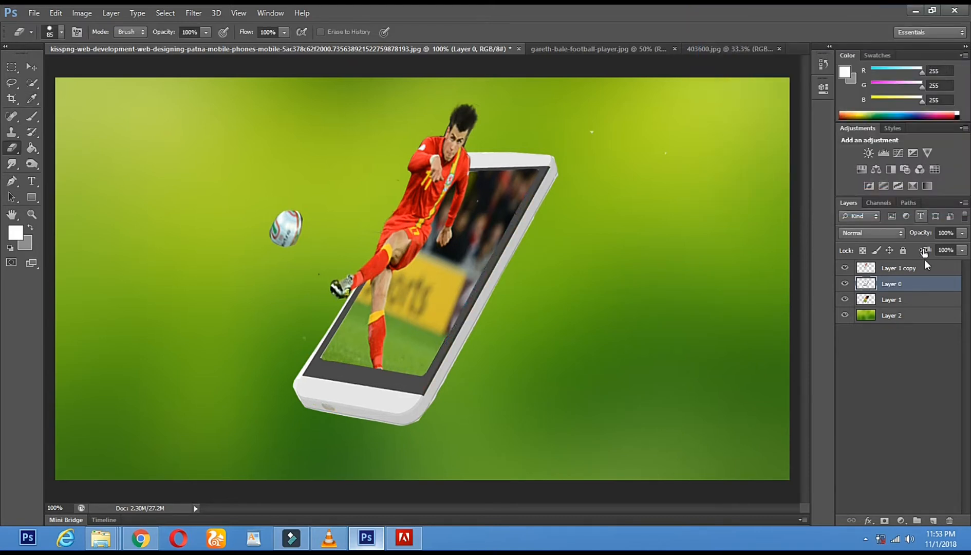
# - Recolour the blurred background on Layer 2 to red-orange using Hue/Saturation with a hue of -71
pyautogui.click(888, 319)
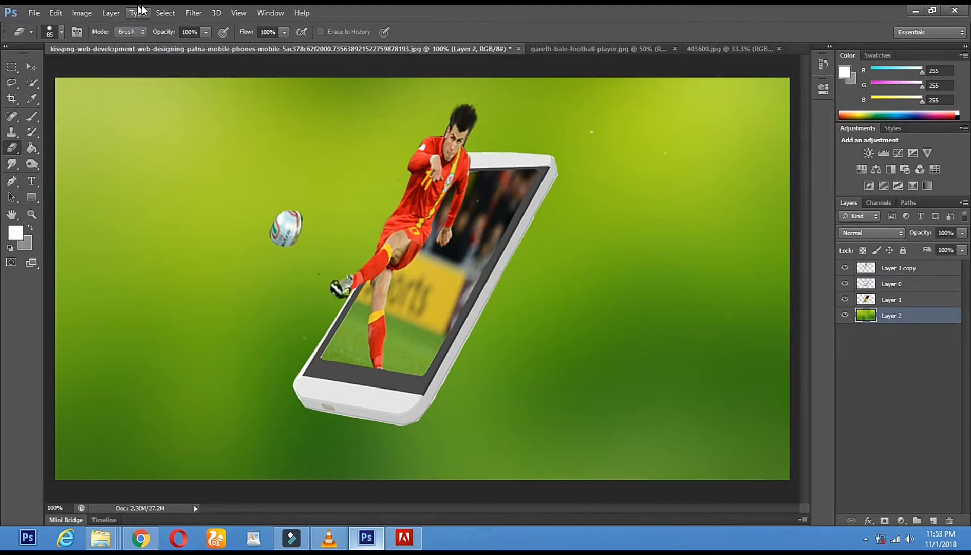
pyautogui.click(82, 16)
pyautogui.moveTo(98, 41)
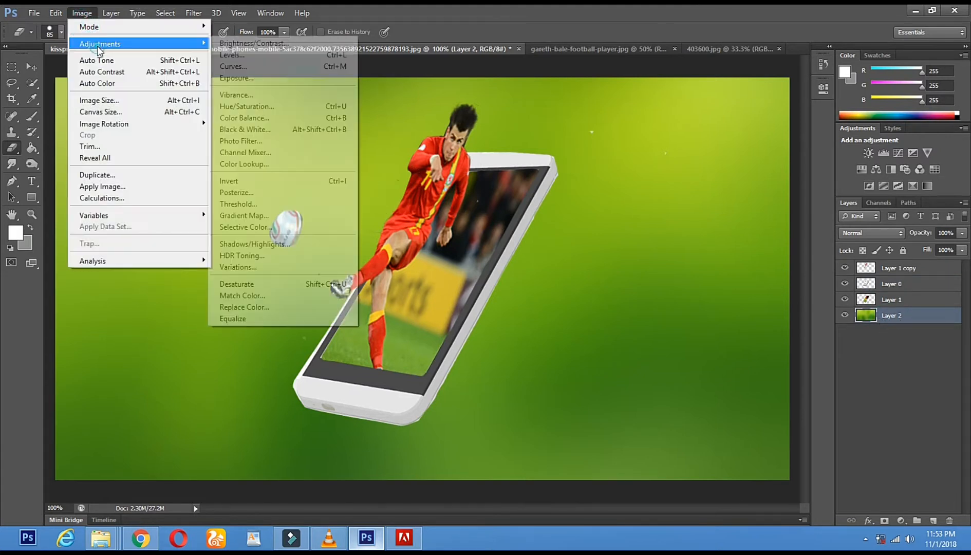
pyautogui.click(286, 105)
pyautogui.moveTo(814, 93); pyautogui.dragTo(776, 101)
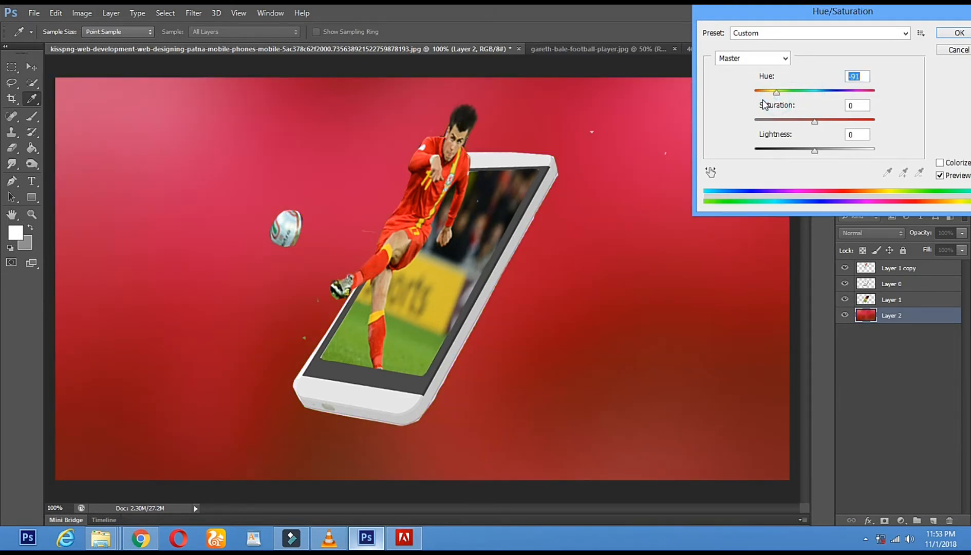
pyautogui.moveTo(756, 96); pyautogui.dragTo(781, 95)
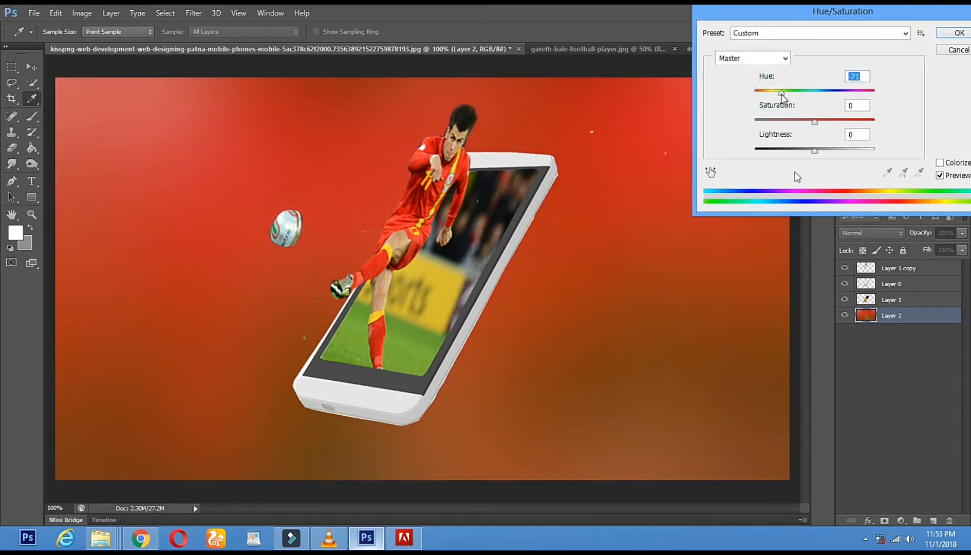
pyautogui.click(946, 36)
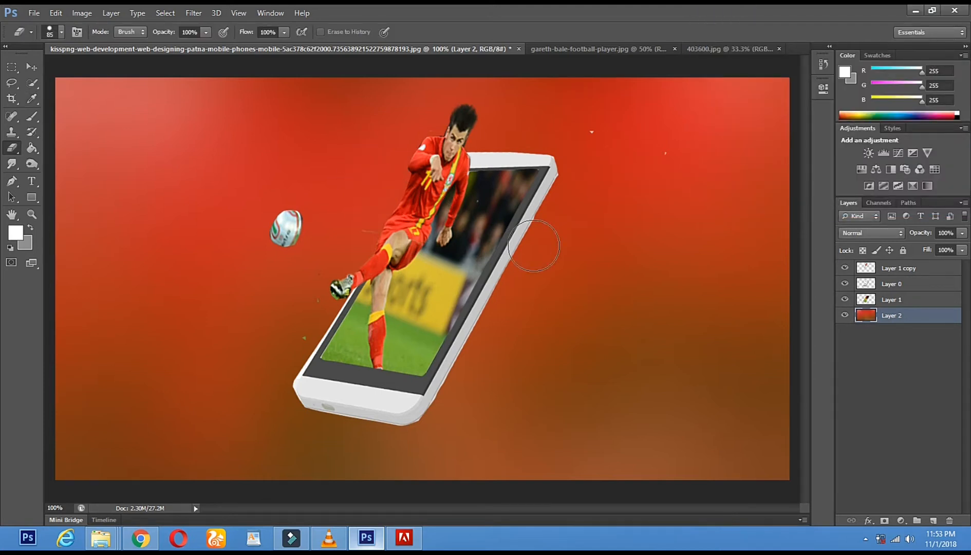
# - Start saving the composite under a new name on the Desktop, with JPEG as the file format
pyautogui.click(34, 18)
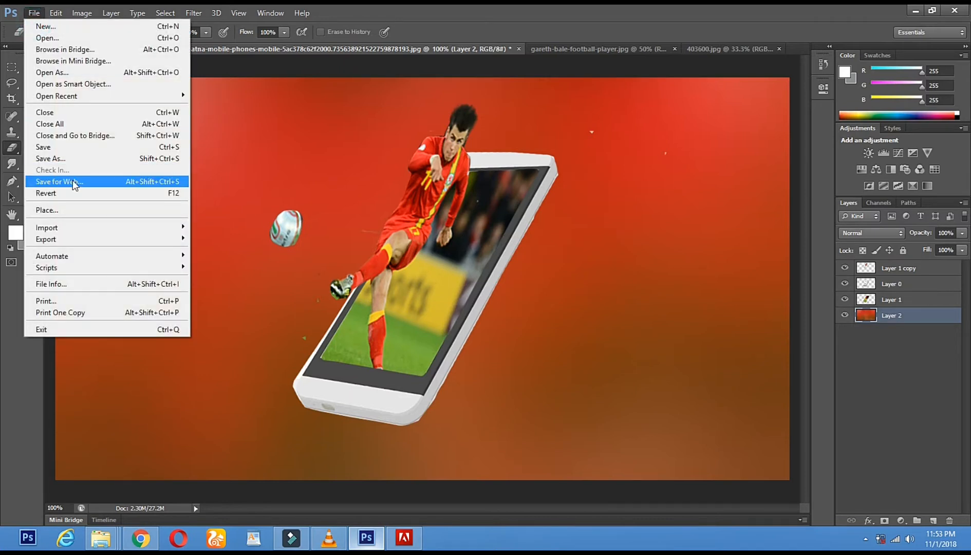
pyautogui.click(81, 162)
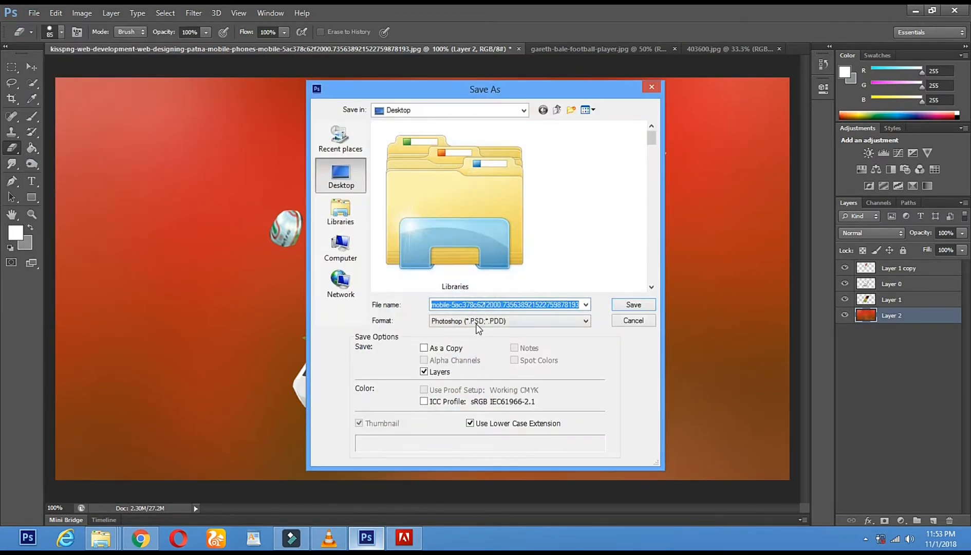
pyautogui.click(478, 321)
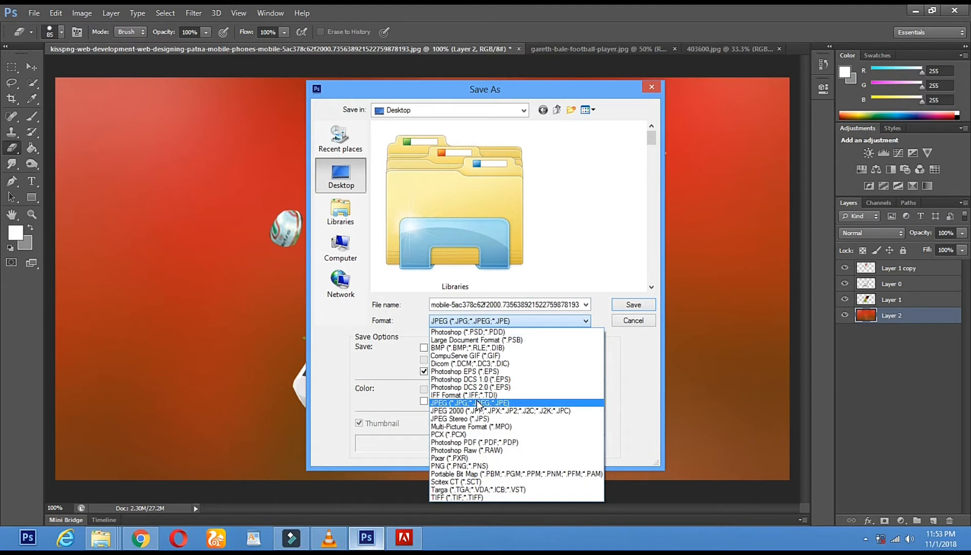
pyautogui.click(478, 404)
# - Replace the file name with "Plz Subscribe Channel Thank u.jpg" and try to save under it
pyautogui.doubleClick(501, 305)
pyautogui.click(501, 305)
pyautogui.hotkey('ctrl', 'a')
pyautogui.press('BackSpace')
pyautogui.write('pls')
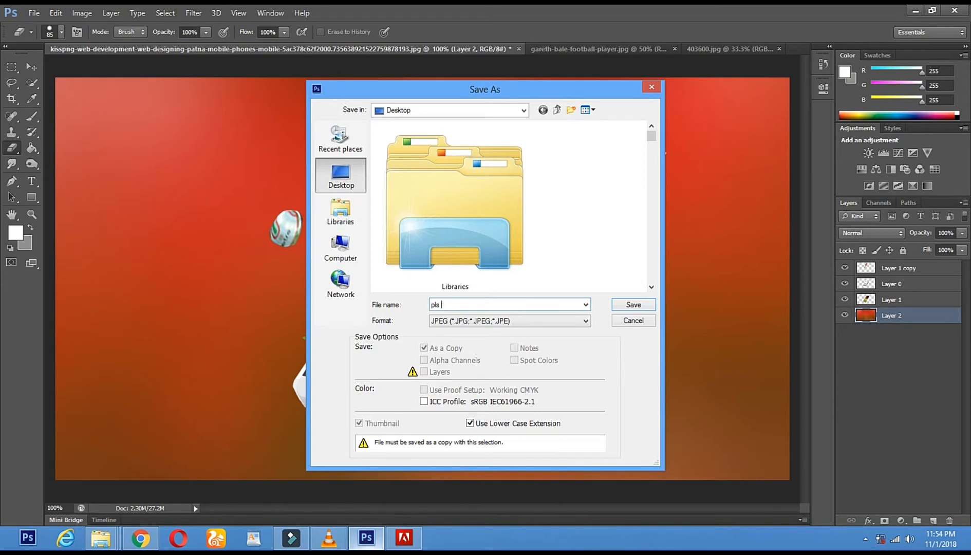
pyautogui.press('BackSpace')
pyautogui.write('z Subscr')
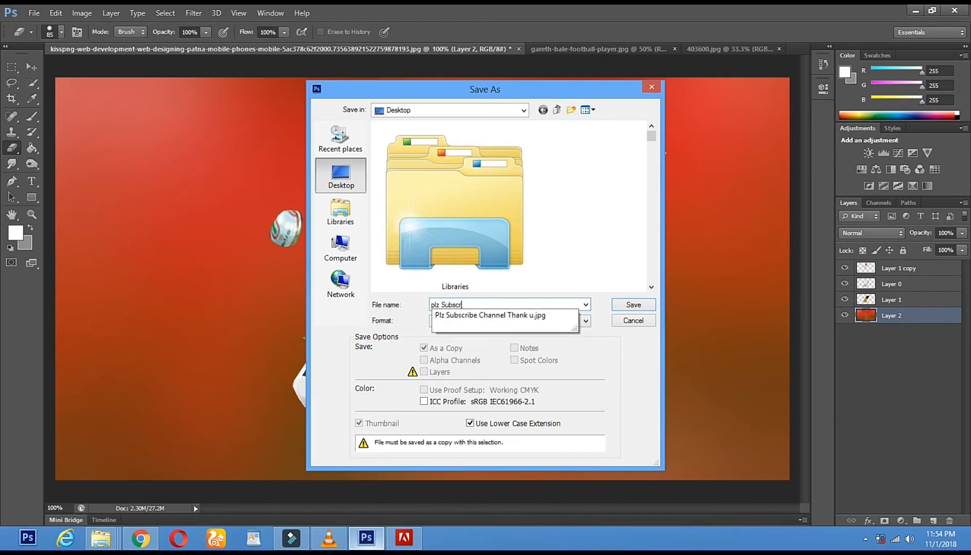
pyautogui.write('ibe')
pyautogui.press('Down')
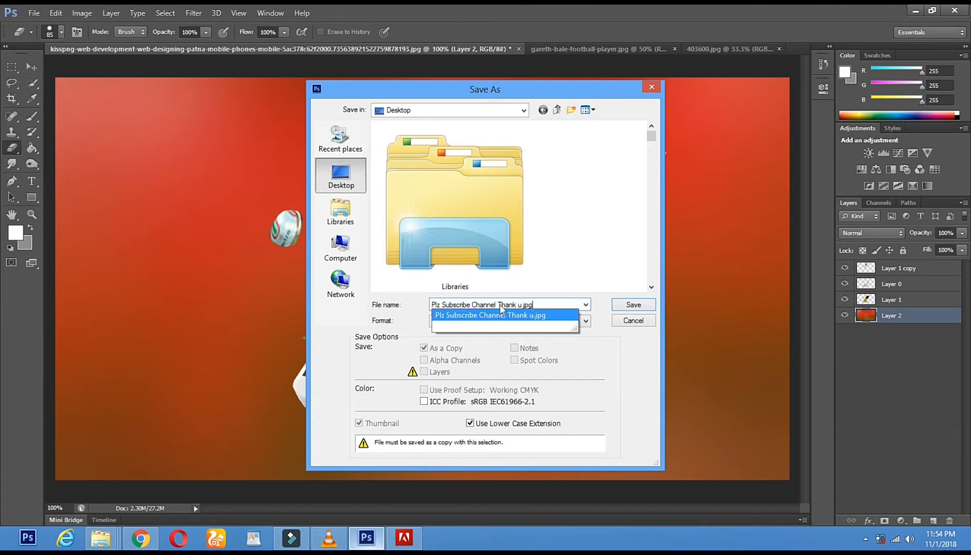
pyautogui.press('Return')
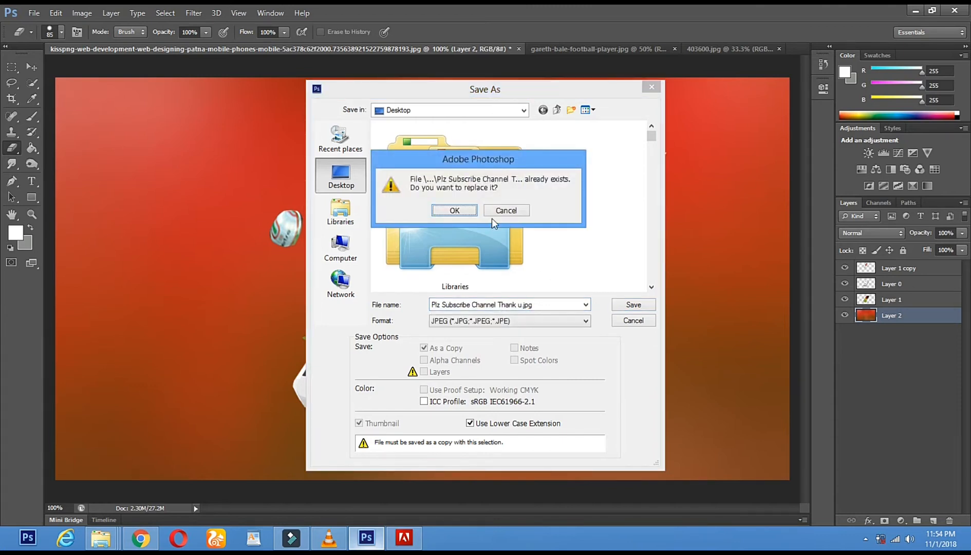
# - Decline overwriting the existing file, add an "s" after "Thank u" in the file name, and save the JPEG copy
pyautogui.click(502, 211)
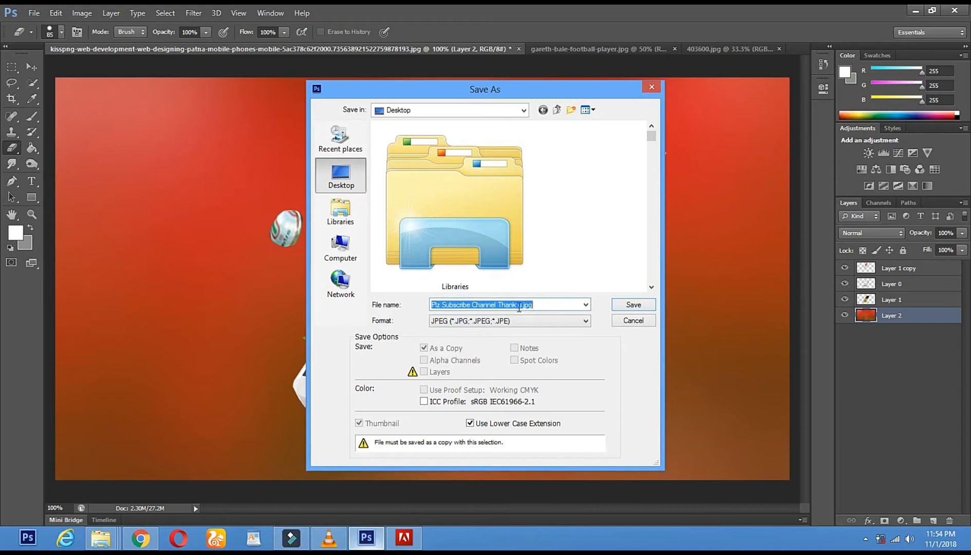
pyautogui.click(523, 306)
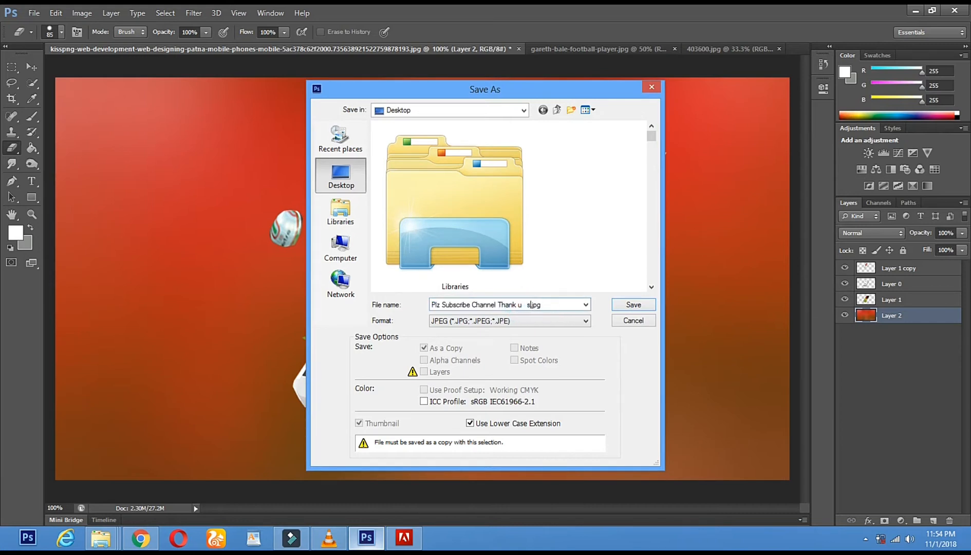
pyautogui.click(632, 305)
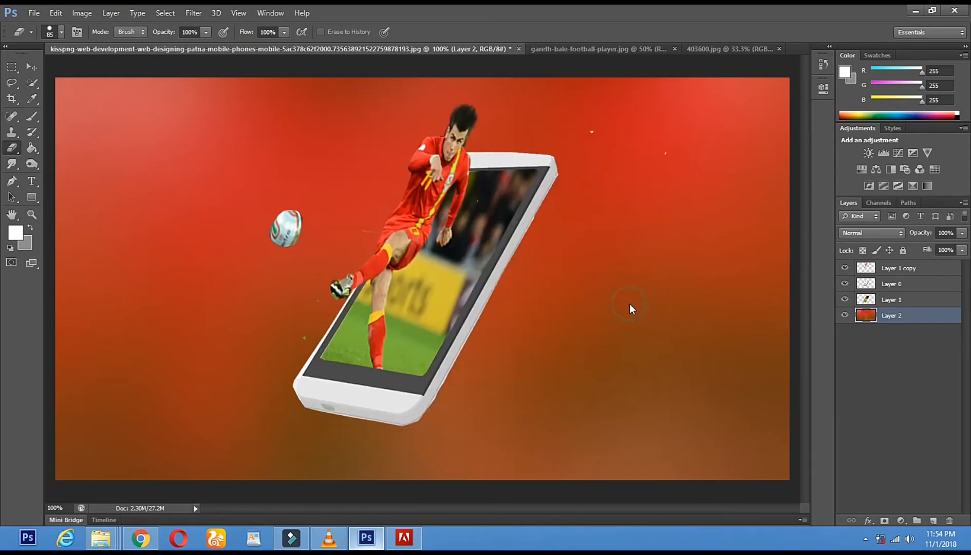
pyautogui.click(566, 143)
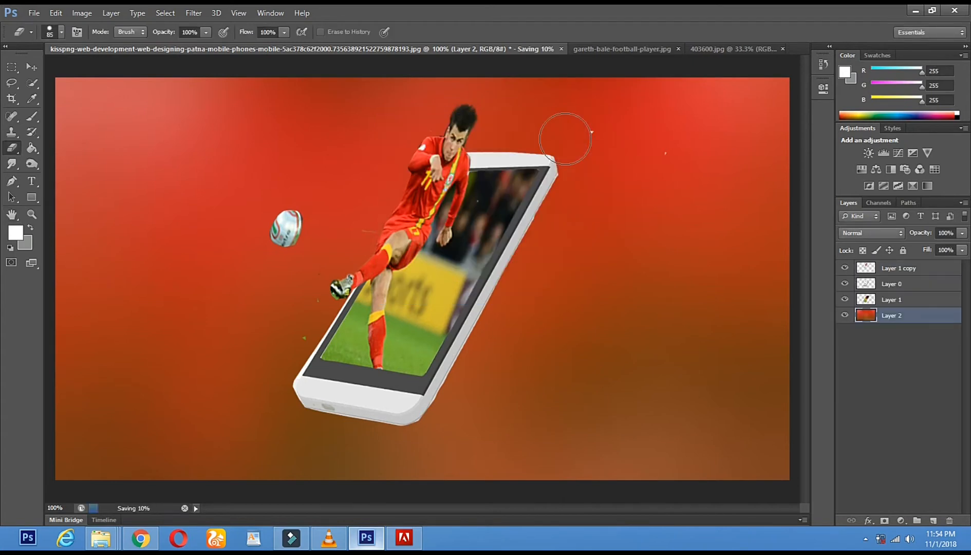
pyautogui.click(867, 539)
pyautogui.rightClick(865, 473)
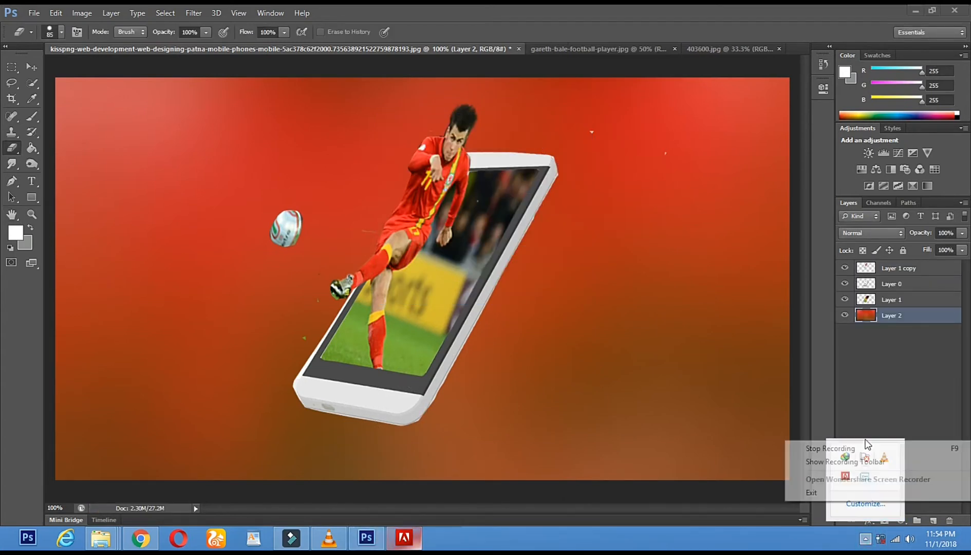
pyautogui.click(863, 448)
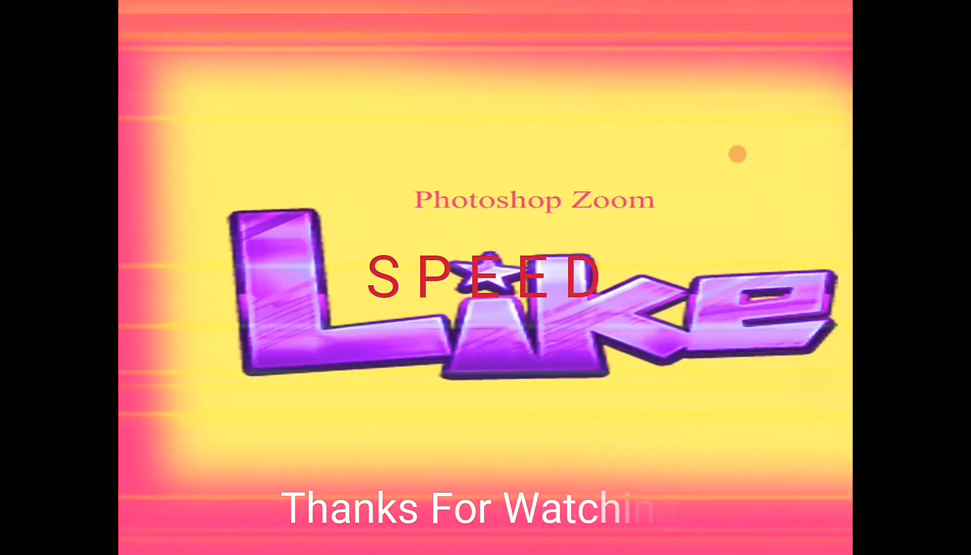